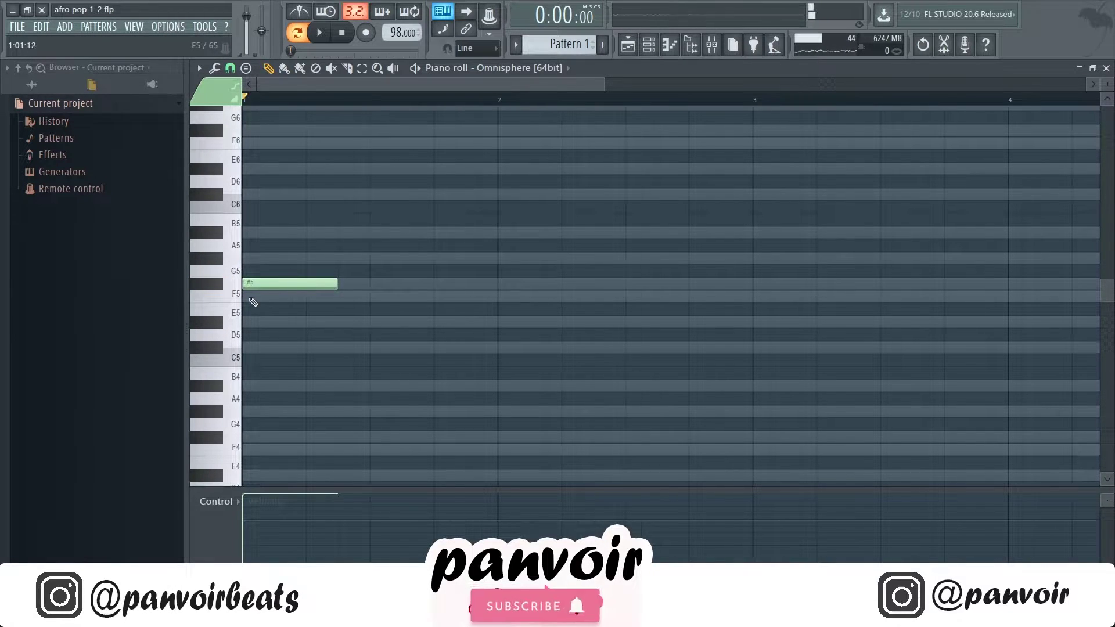
Lower the opening note to F#4, lengthen it to half a bar, and add half-bar F4, C#4 and D#4 notes through bar 2
scroll(249, 286, "down", 3)
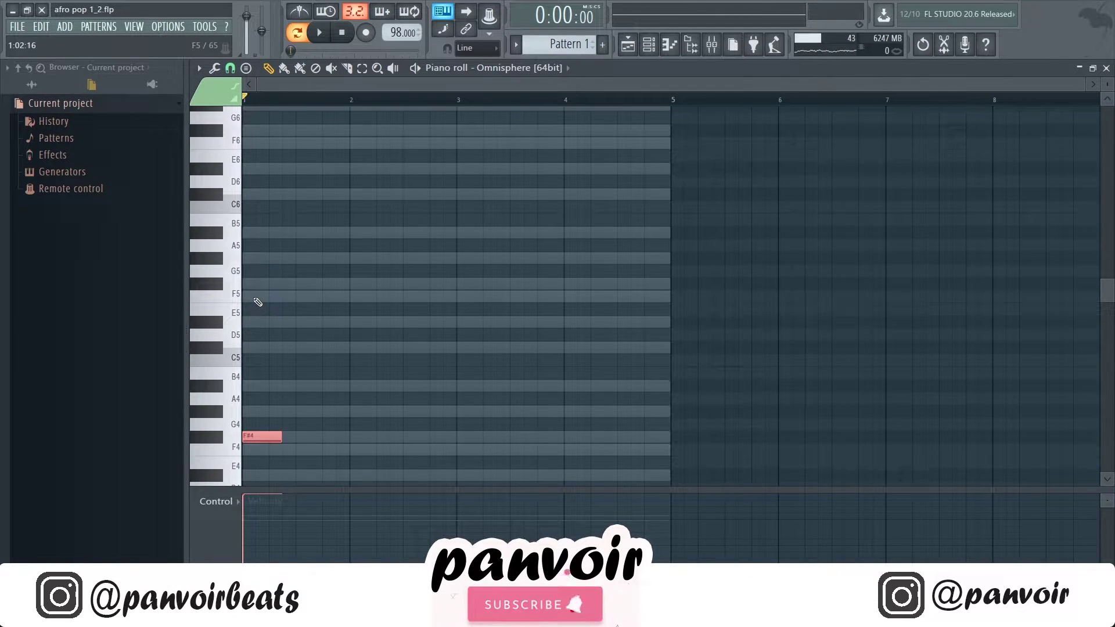
key("space")
scroll(258, 302, "down", 4)
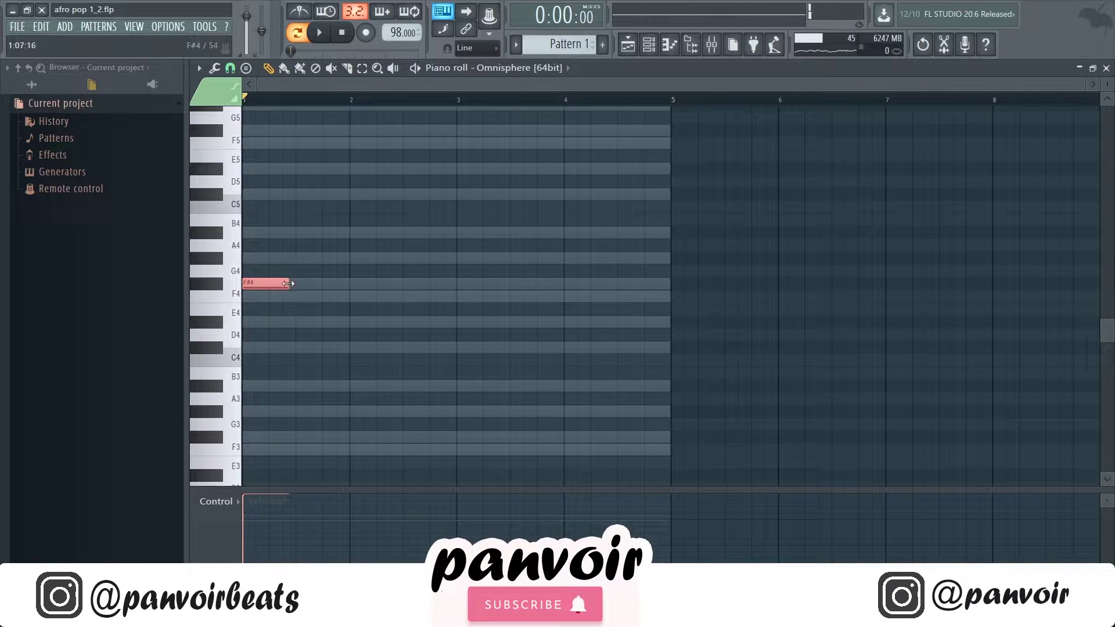
key("space")
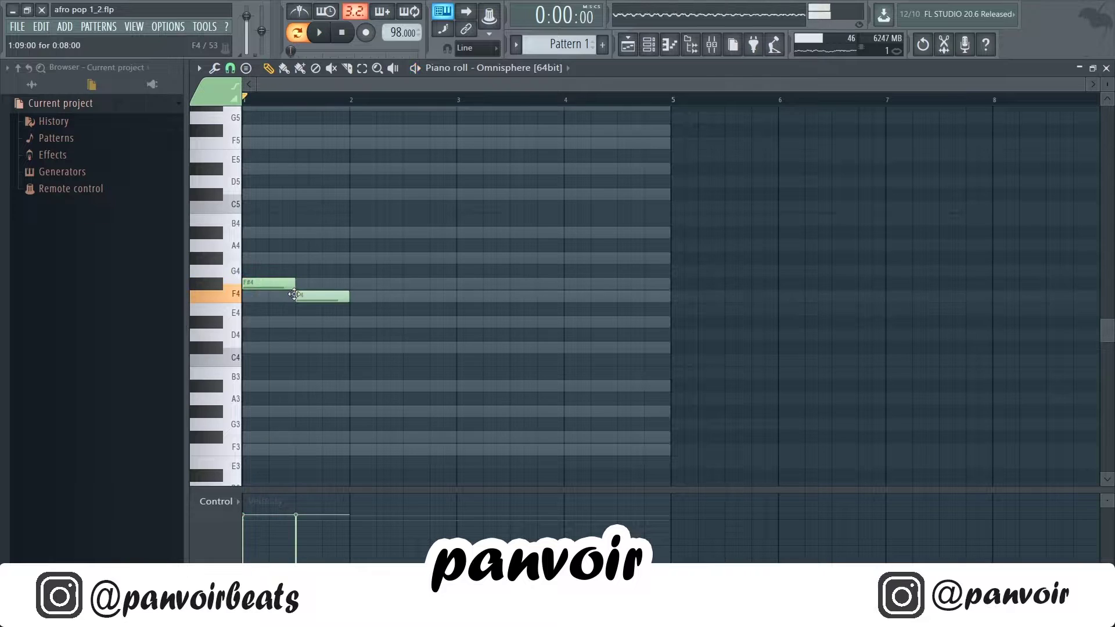
left_click(353, 348)
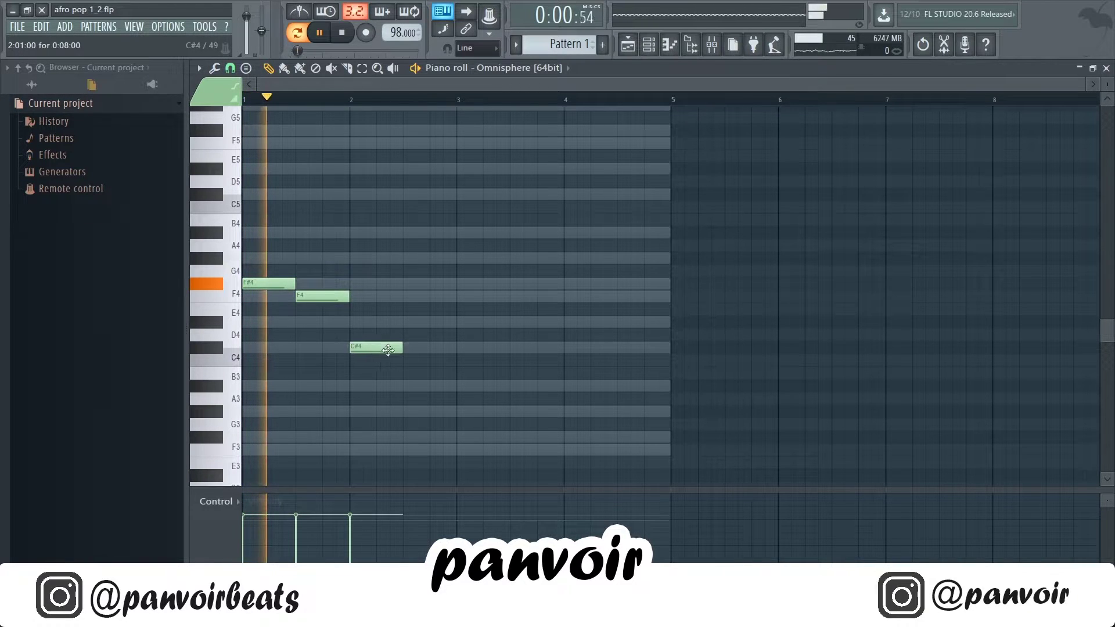
left_click(409, 321)
left_click_drag(410, 321, 417, 320)
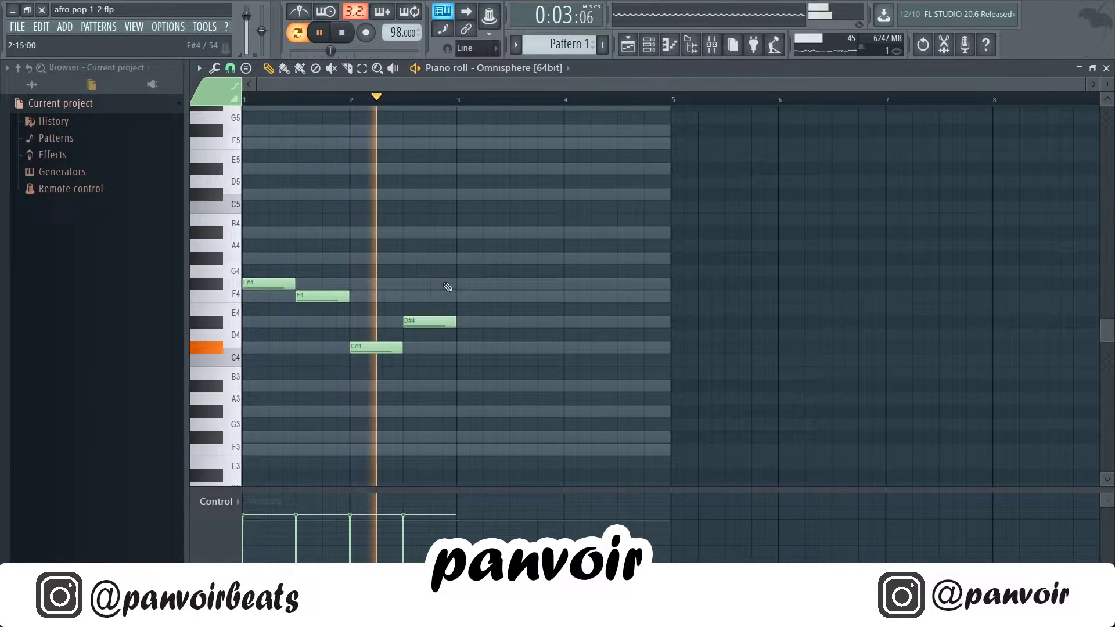
Lower the velocity of all four root notes evenly, and set the playback loop to cover bars 1 and 2
left_click_drag(525, 301, 306, 331)
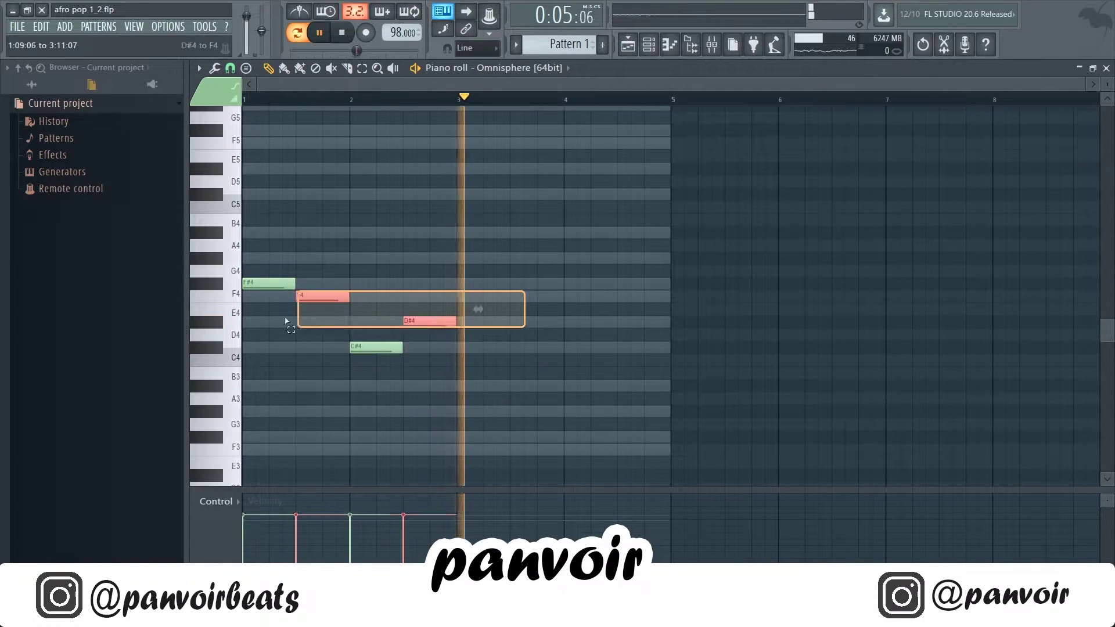
key("space")
left_click_drag(540, 391, 159, 197)
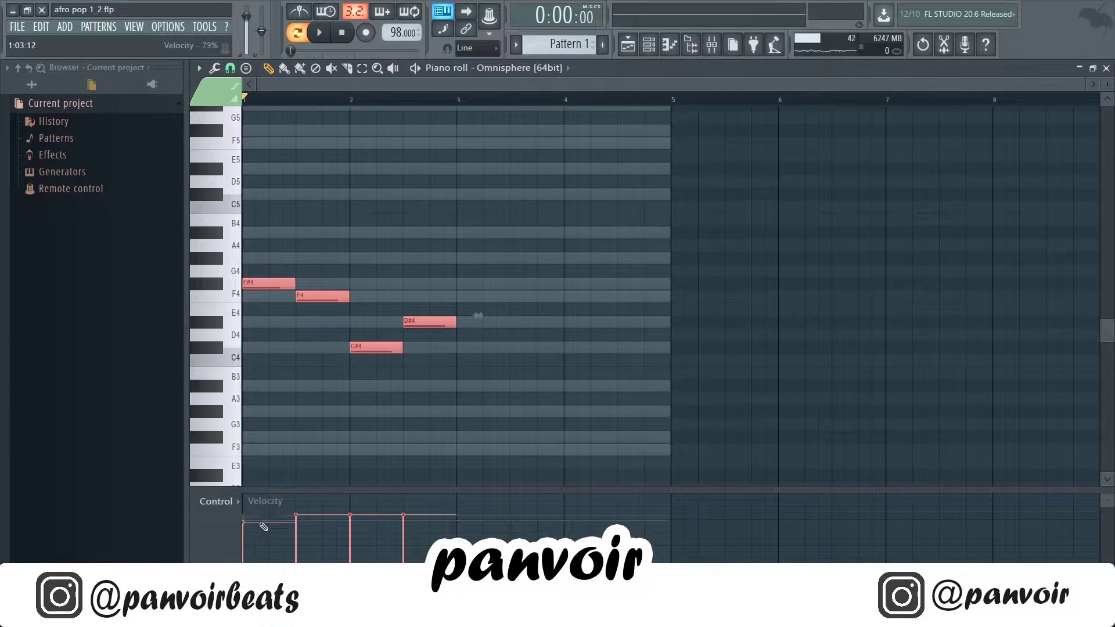
key("space")
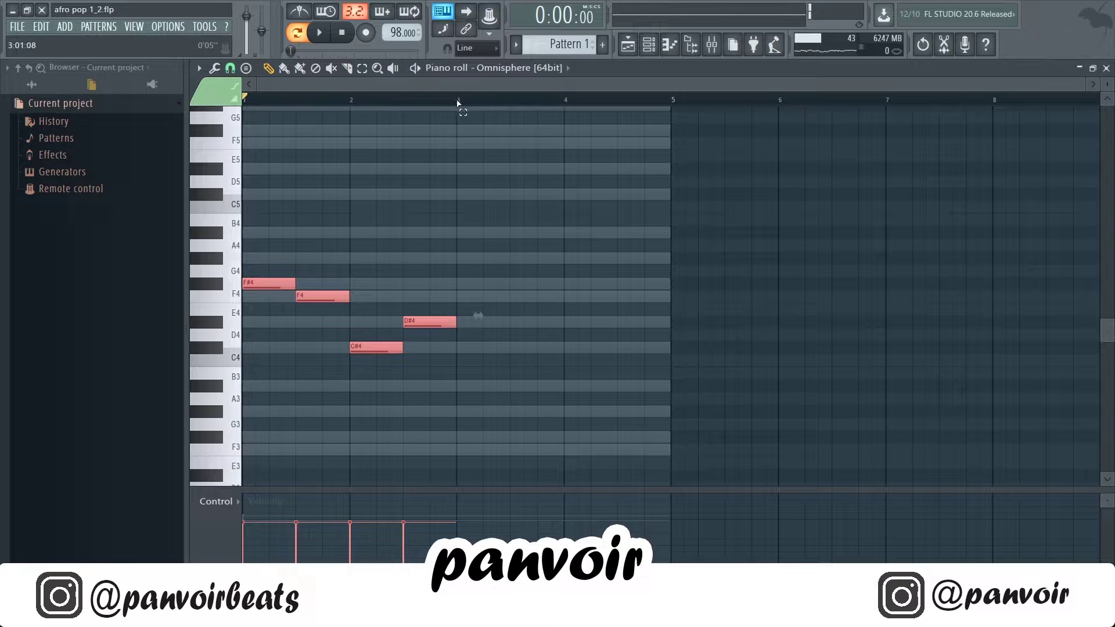
left_click_drag(459, 103, 244, 103)
key("space")
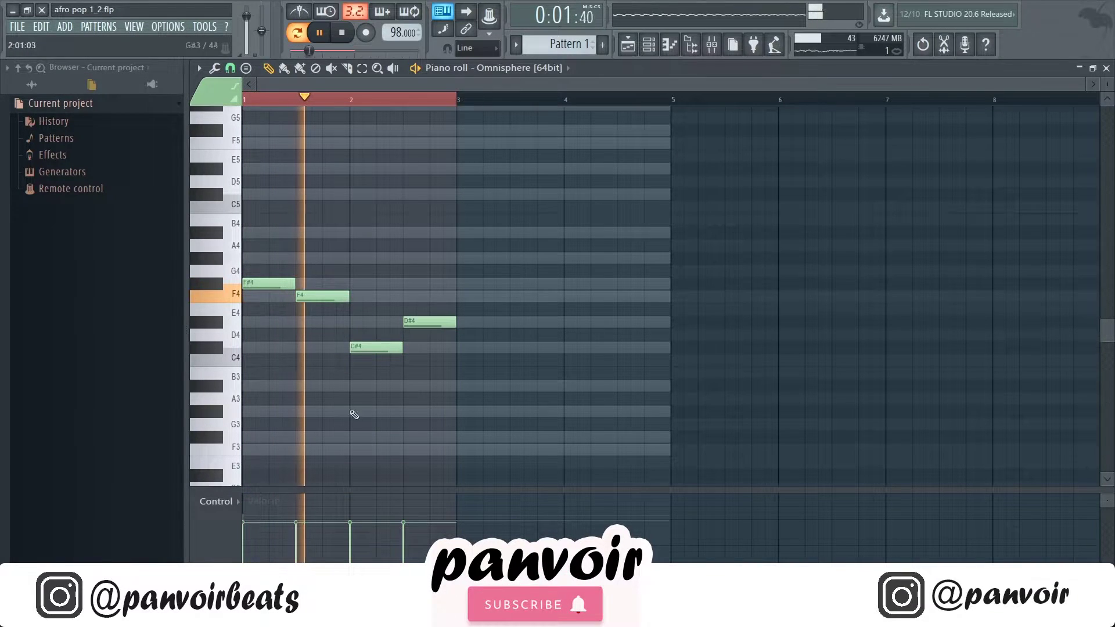
Build a strummed chord on the first F#4 with A#4, D#5 and F#5 starting one step apart and ending with the root
scroll(291, 314, "up", 3)
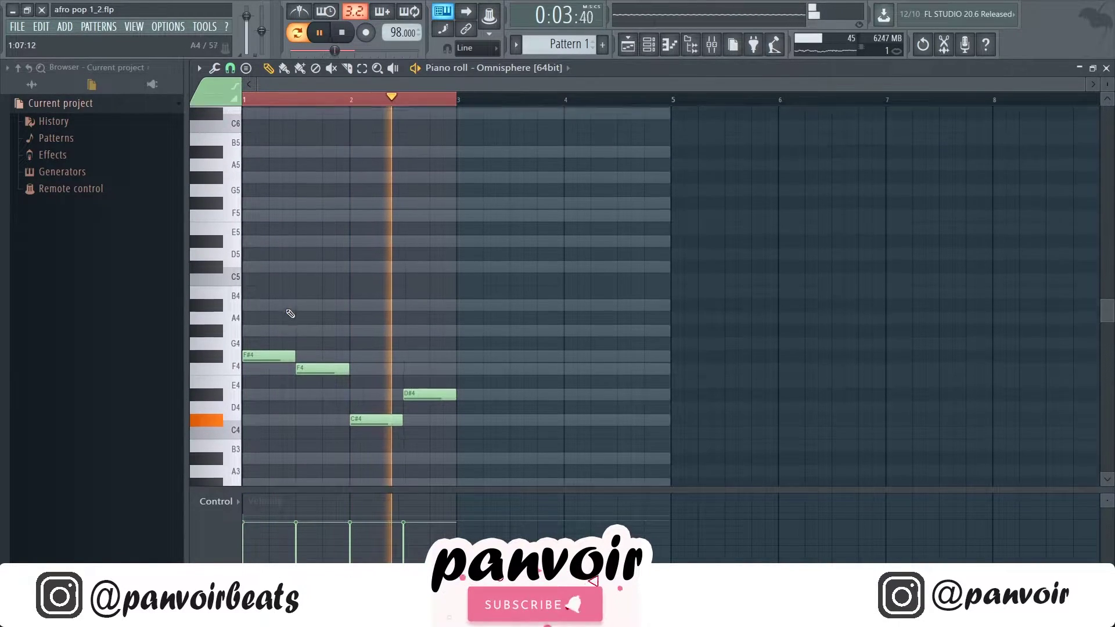
key("space")
left_click(249, 308)
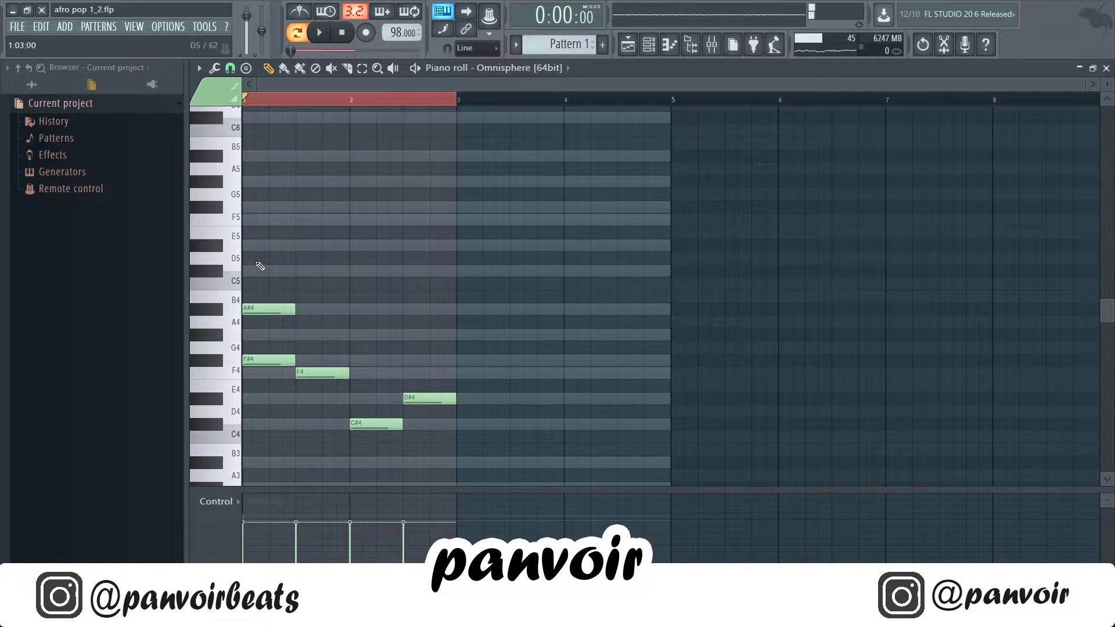
key("space")
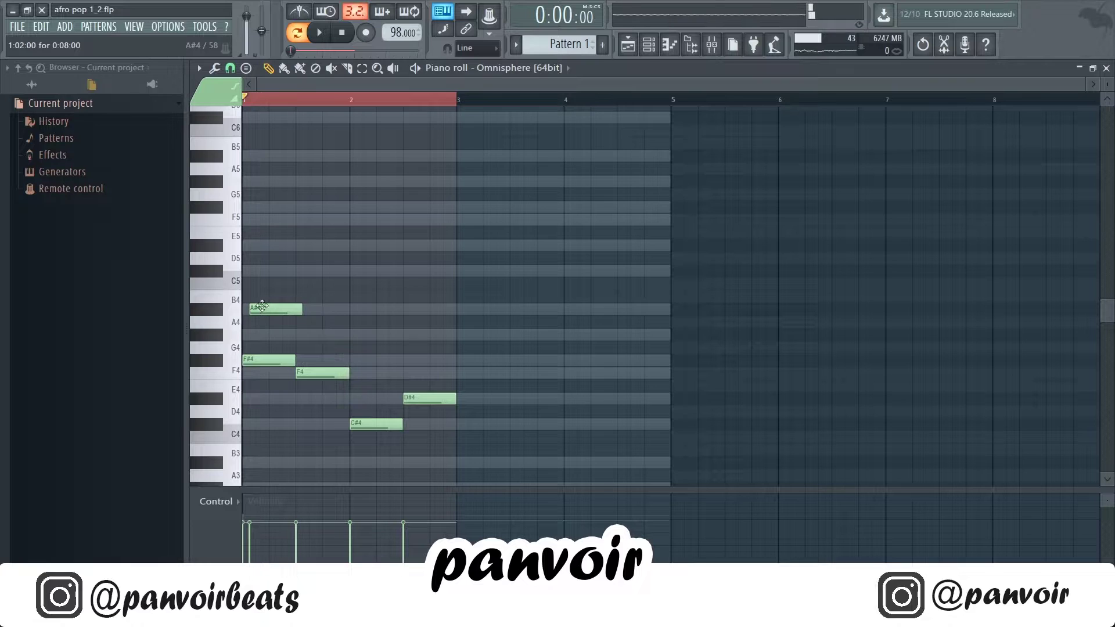
scroll(288, 301, "up", 2)
scroll(289, 276, "down", 1)
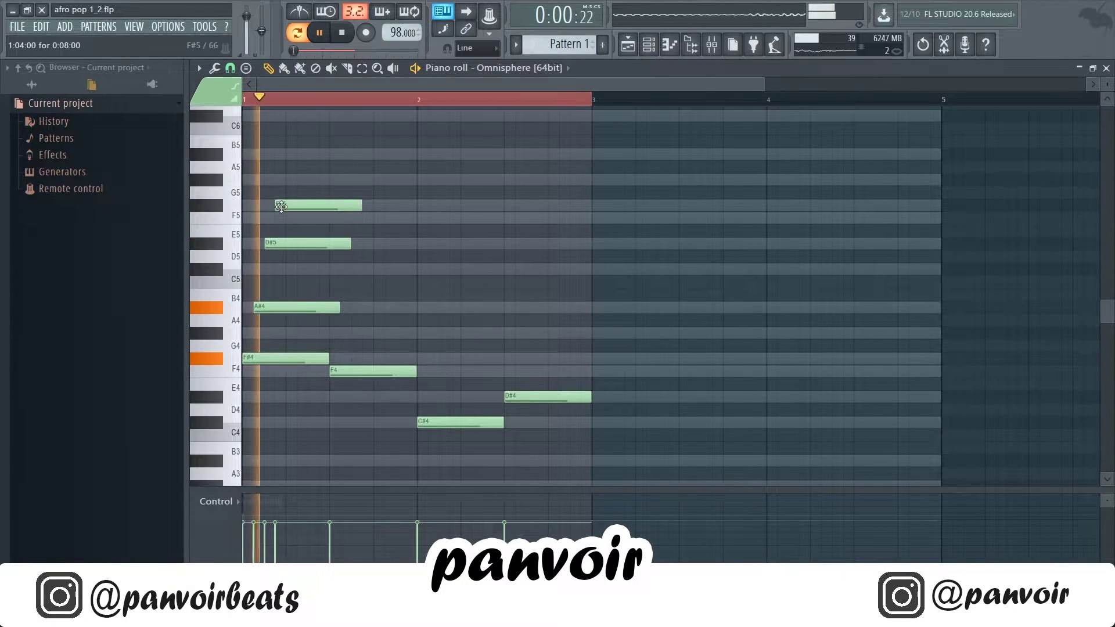
key("space")
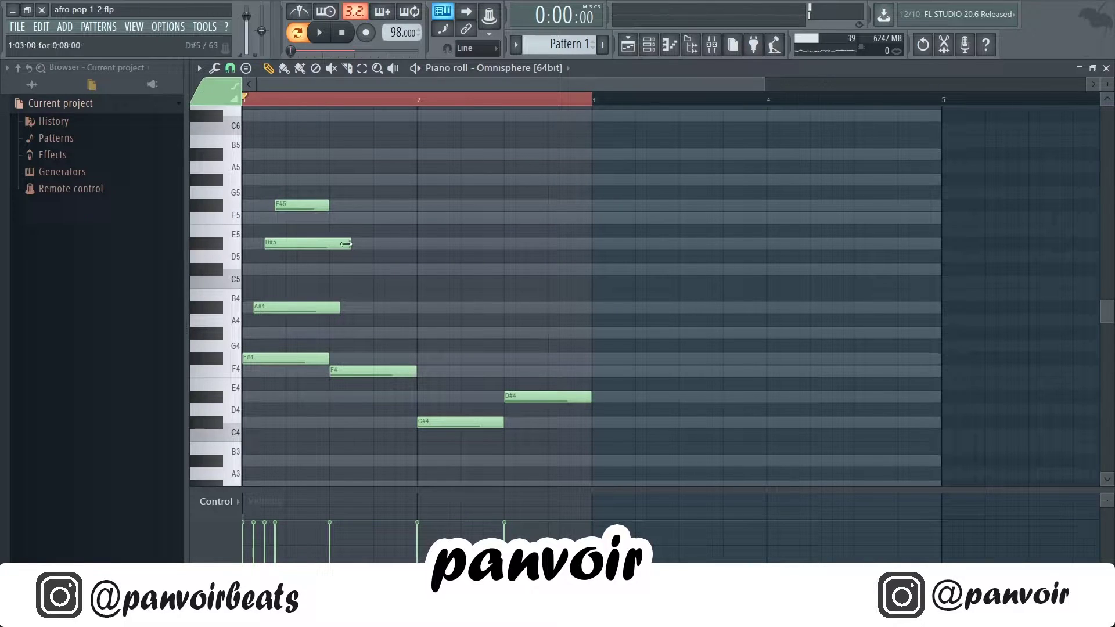
Build the second strummed chord over the F4 root with staggered G#4, C#5 and F5 notes ending at bar 2
left_click(349, 333)
key("space")
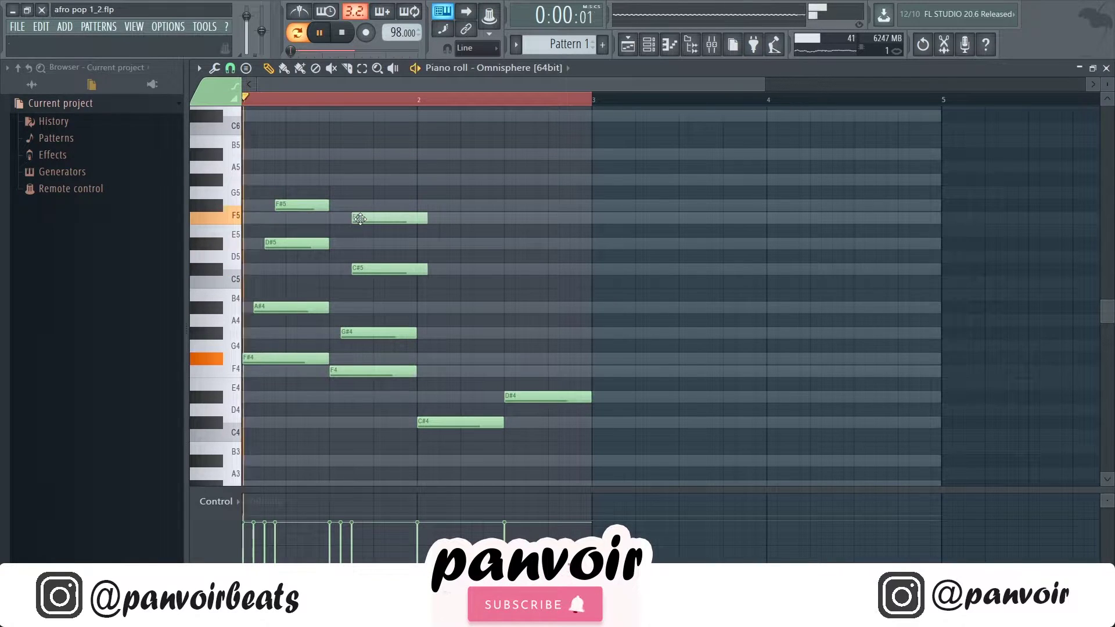
left_click_drag(360, 219, 371, 218)
key("space")
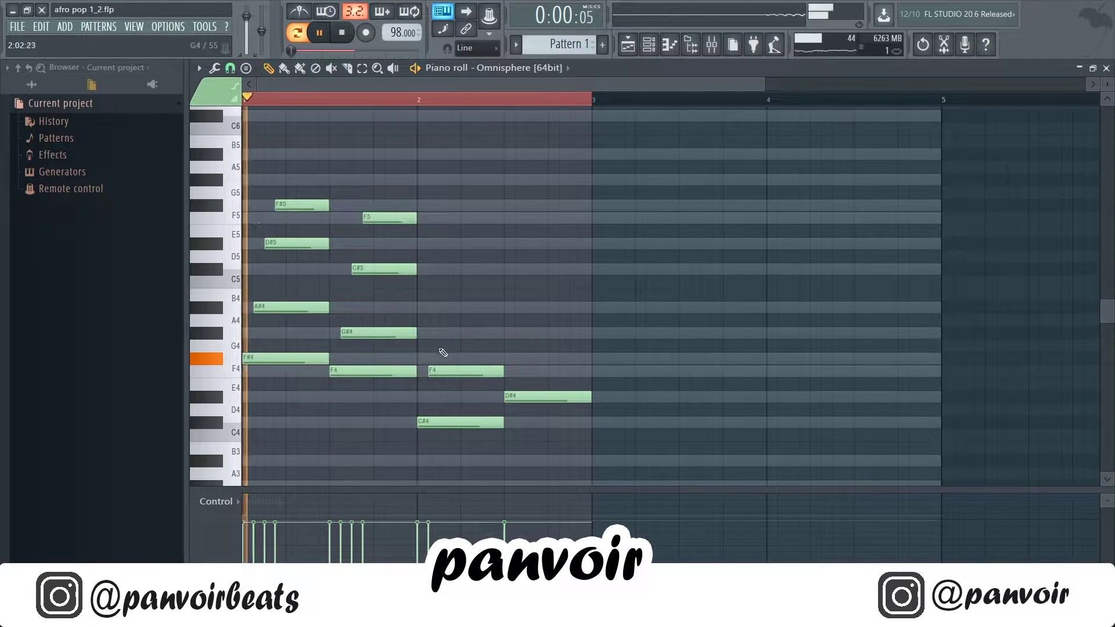
Build the third strummed chord over the C#4 root with staggered F4, A#4 and C#5 notes
left_click_drag(443, 370, 442, 306)
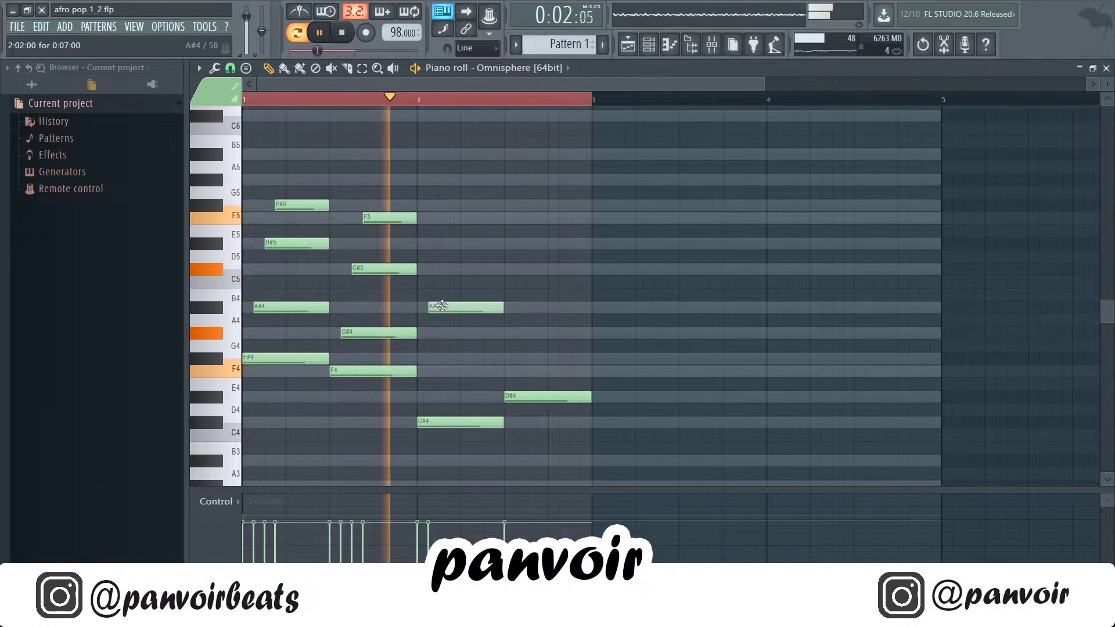
key("space")
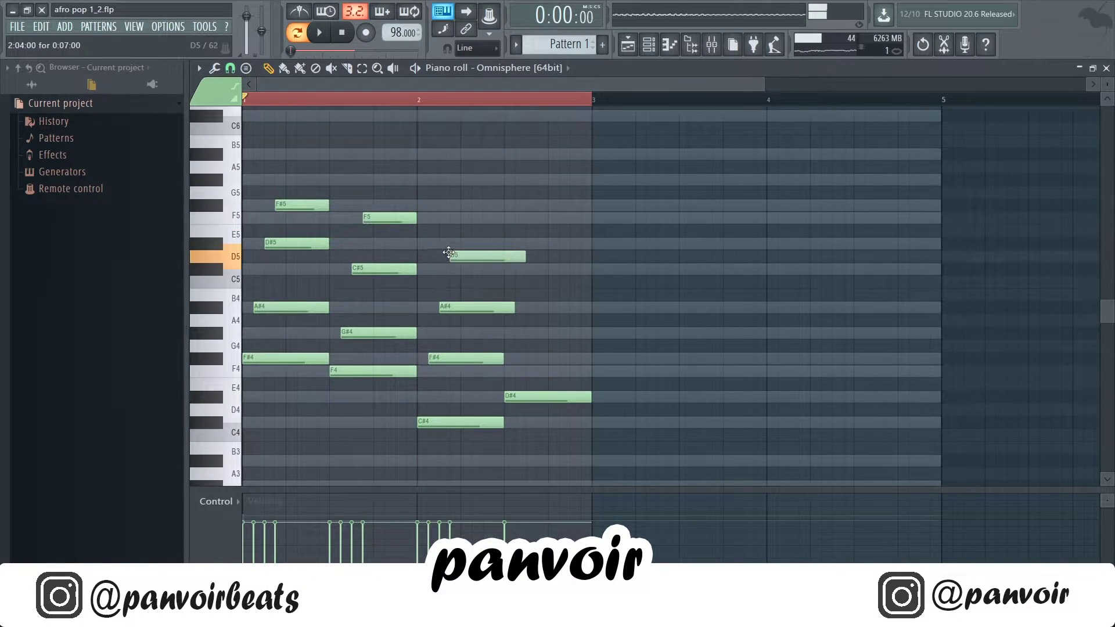
key("space")
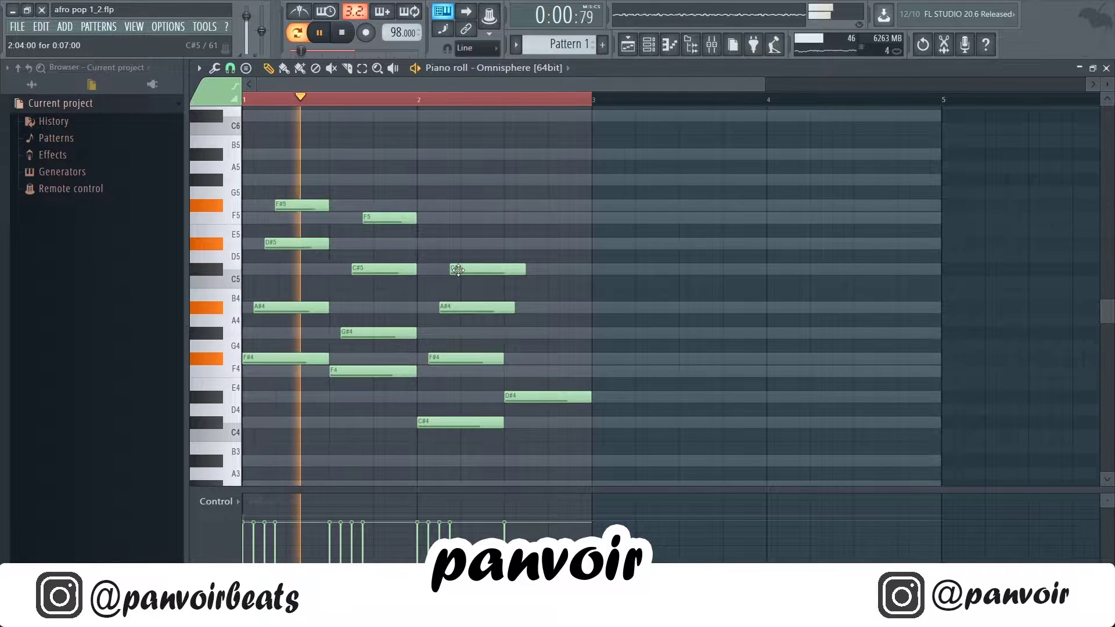
key("space")
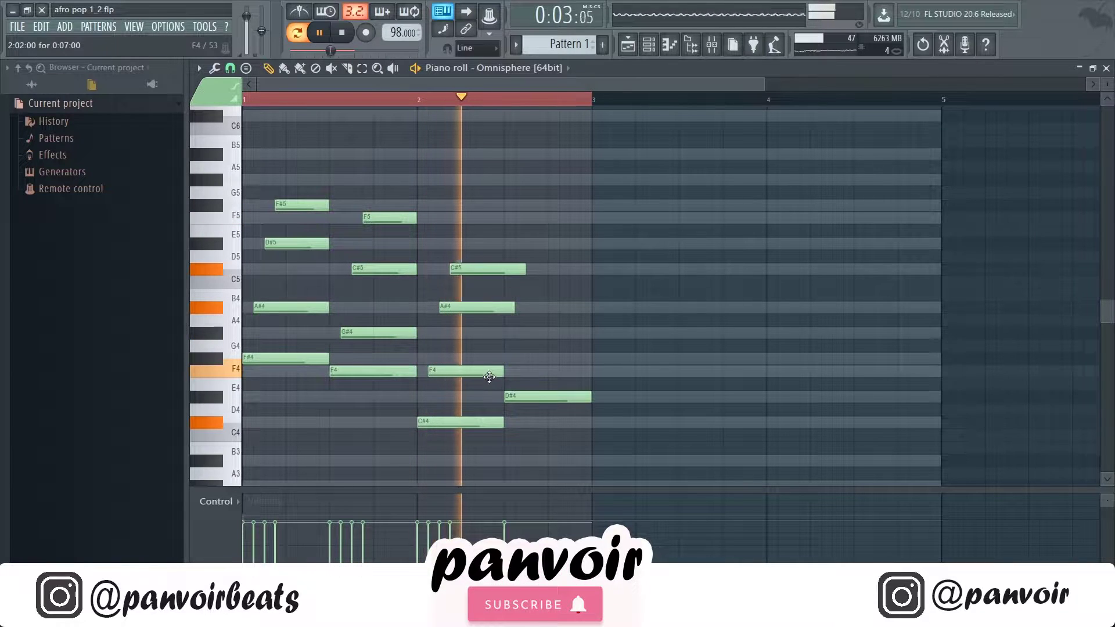
key("space")
Build the fourth strummed chord over the D#4 root with staggered F#4, A#4 and D#5 notes trimmed to the end of bar 2
left_click_drag(523, 362, 519, 342)
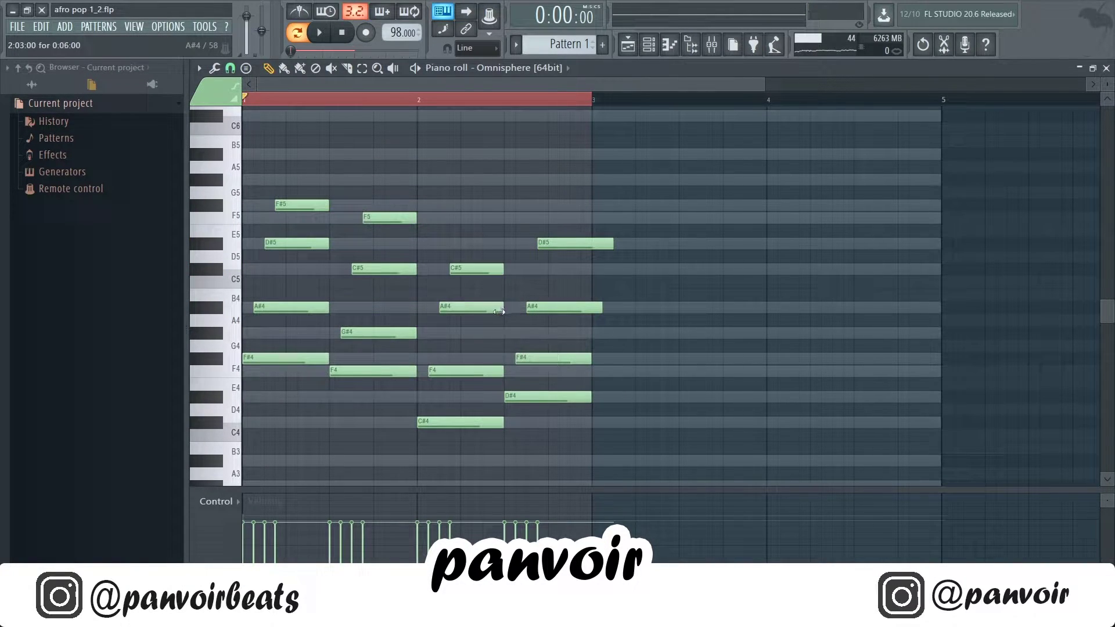
left_click_drag(596, 248, 590, 249)
key("space")
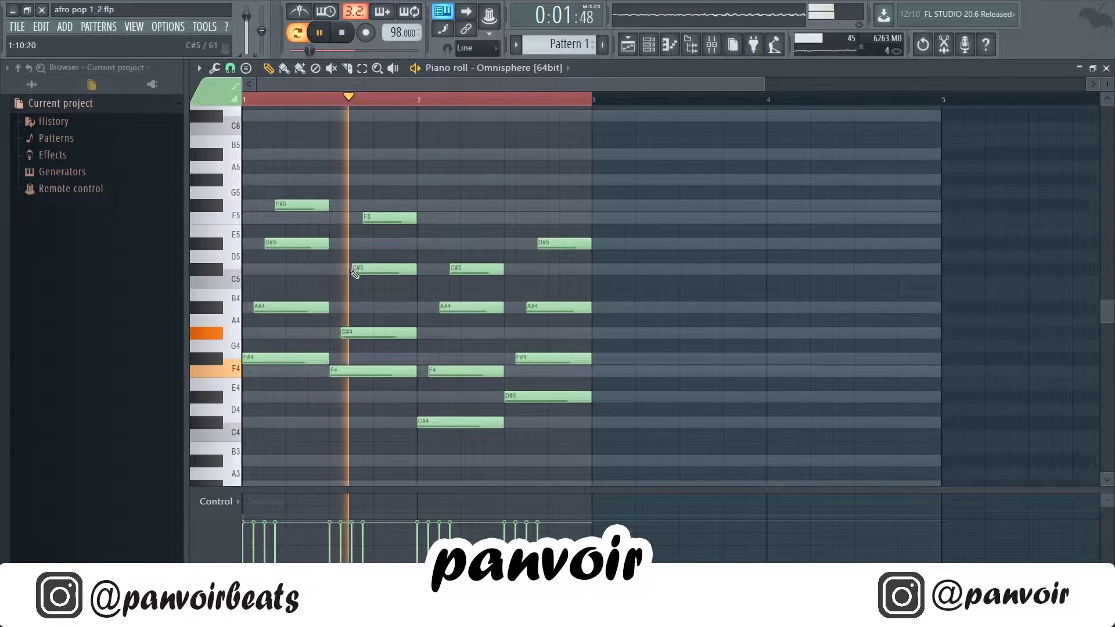
Shift the second chord's C#5 and the fourth chord's A#4 earlier to start with the note below, and adjust their ends
left_click_drag(361, 271, 353, 270)
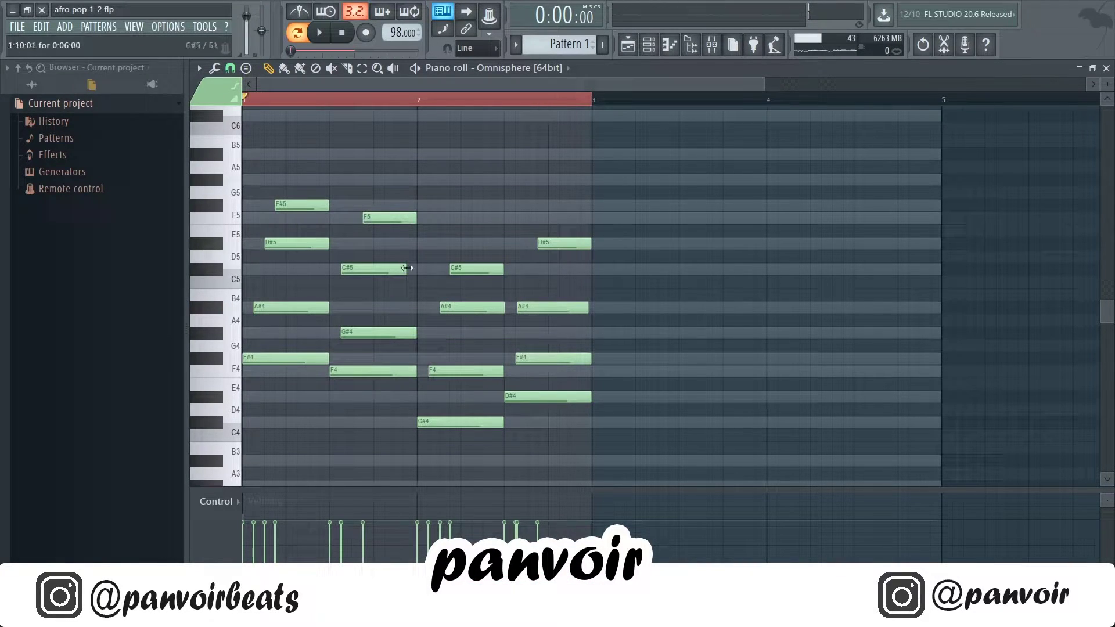
key("space")
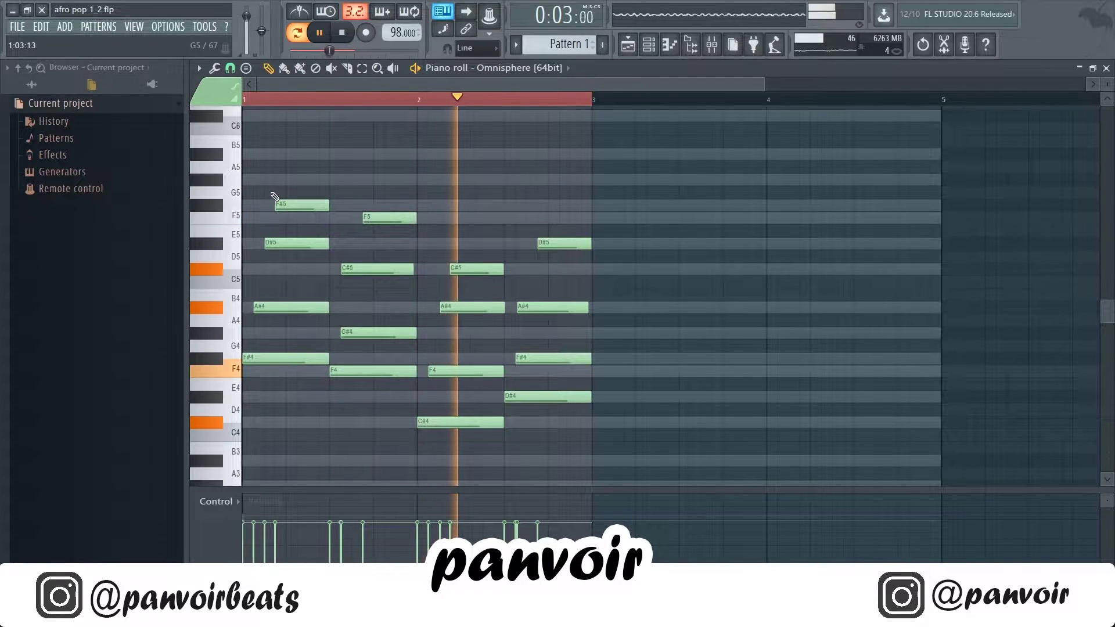
Shape the velocities of all four chords so they rise from the lowest to the highest note, and clear the note selection
scroll(273, 194, "up", 2)
left_click_drag(284, 160, 429, 387)
key("space")
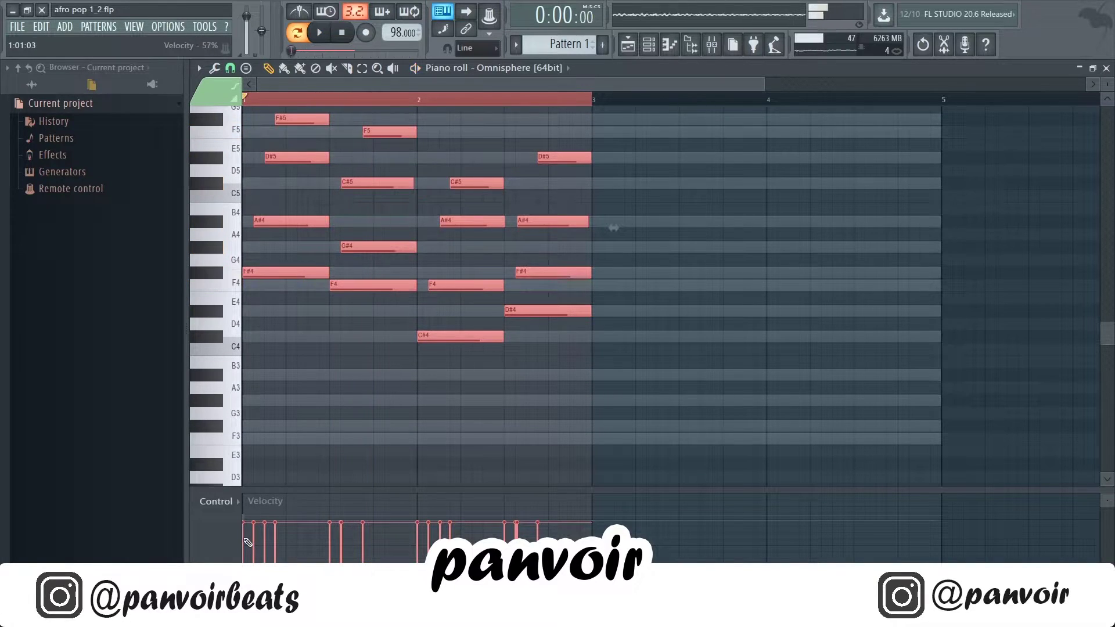
key("space")
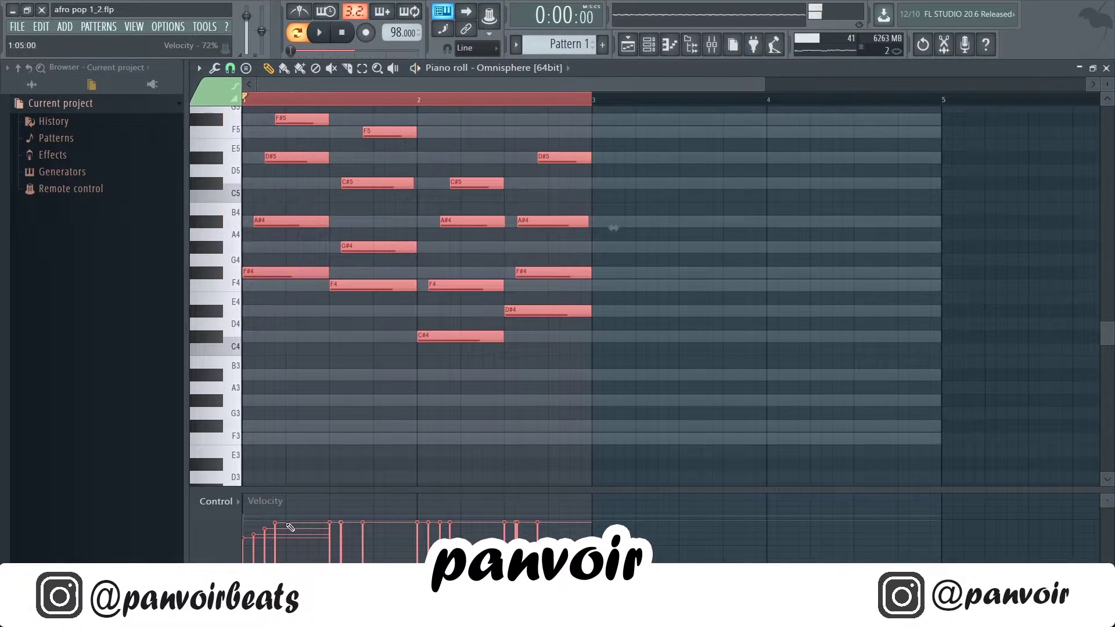
key("space")
mouse_move(289, 529)
left_mouse_down()
mouse_move(326, 543)
mouse_move(364, 530)
left_mouse_up()
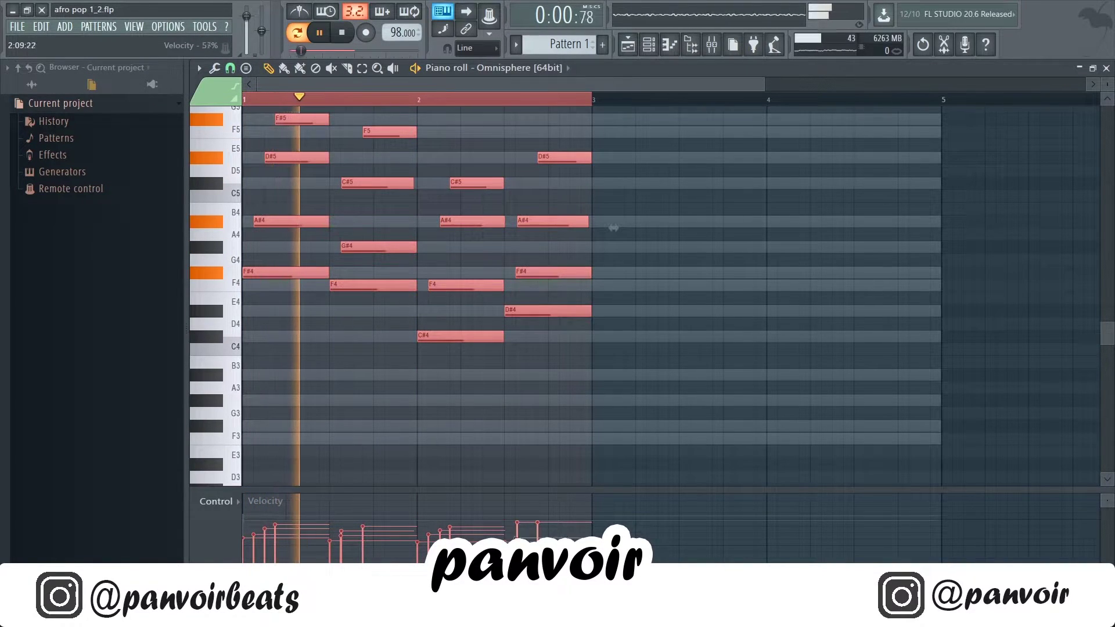
scroll(564, 224, "up", 4)
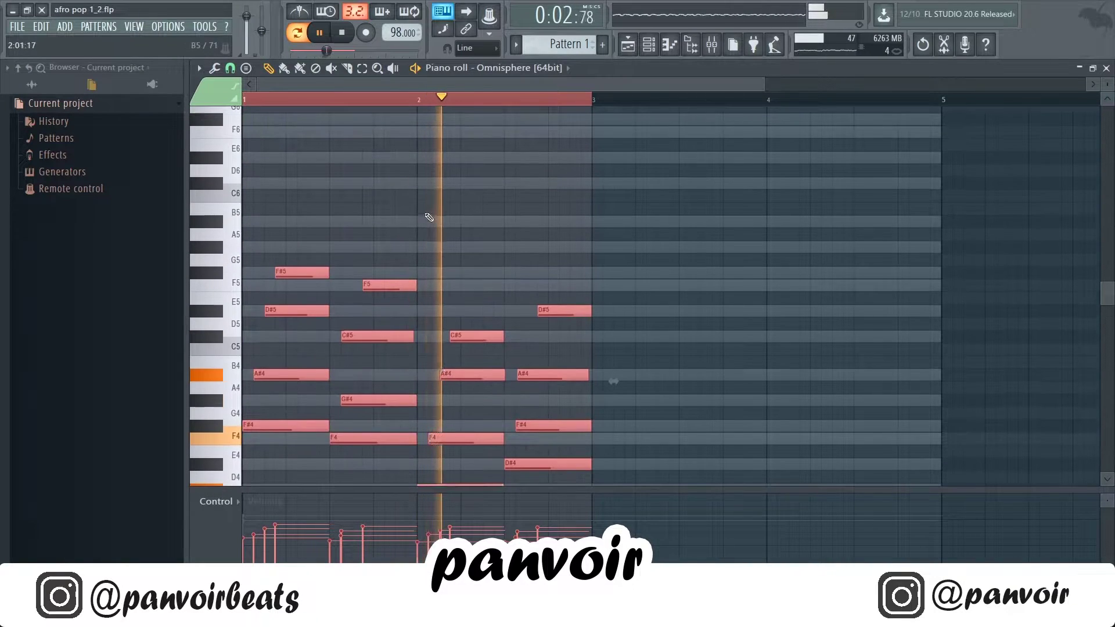
key("ctrl+d")
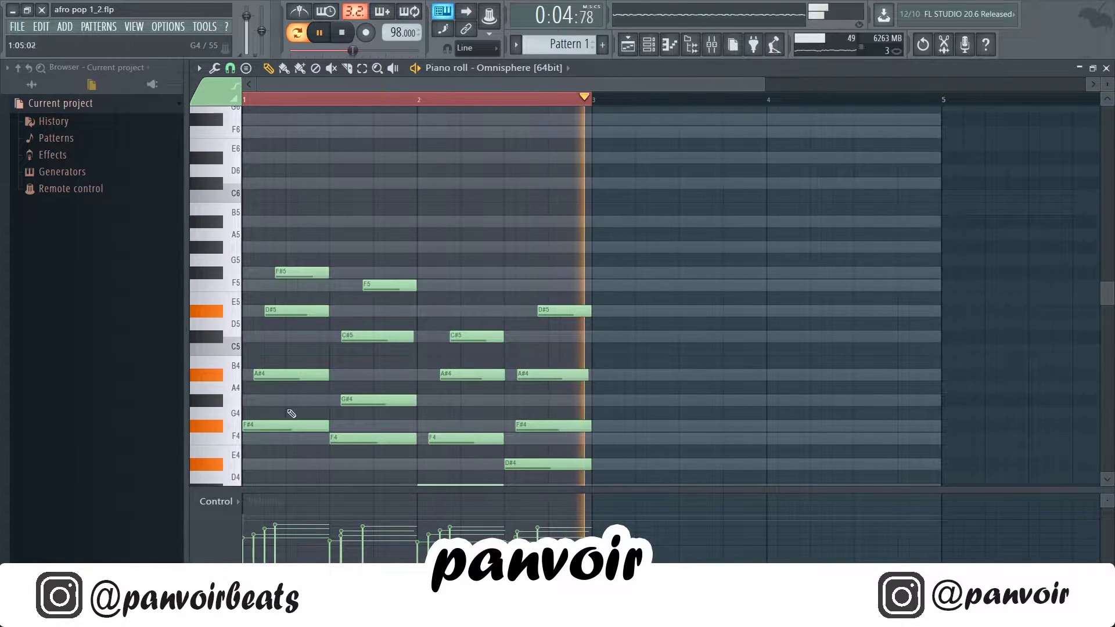
Start the melody with a half-bar A#5 at bar 1 and a two-step F#6 at step 6
scroll(280, 307, "up", 3)
key("space")
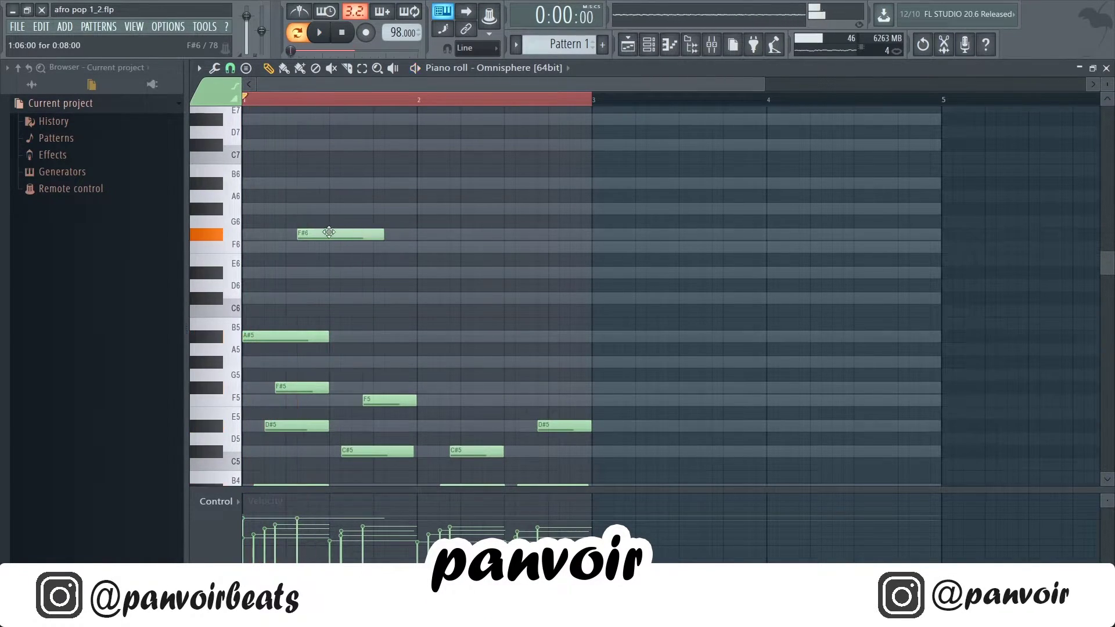
key("space")
left_click_drag(381, 234, 314, 239)
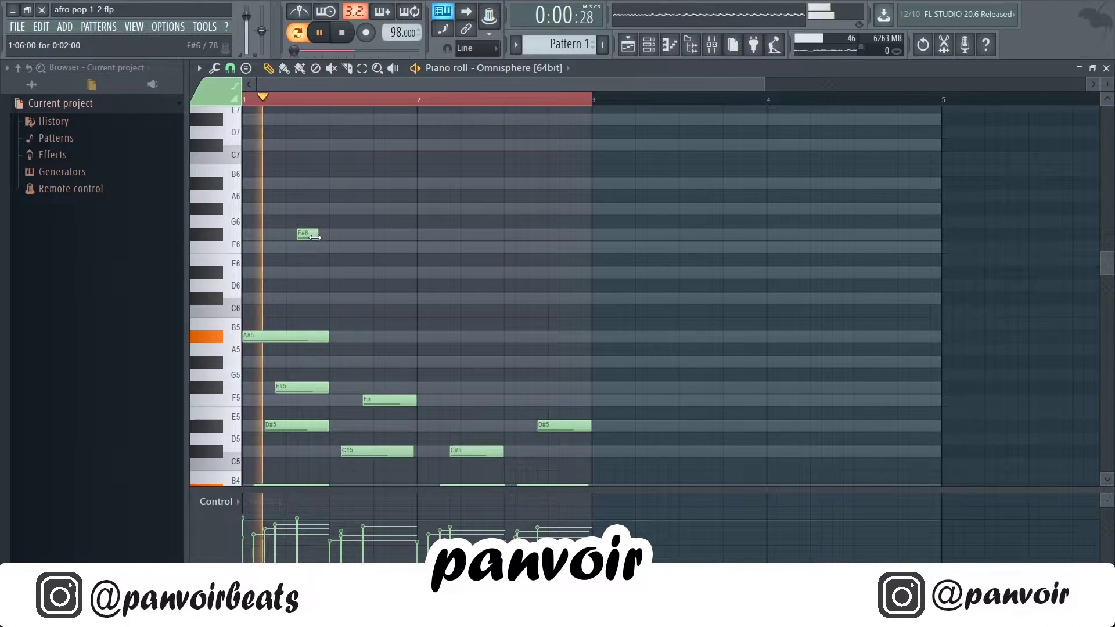
Add a two-step F6 at step 7 and an A#5 from step 11 to the end of bar 1
left_click(330, 248)
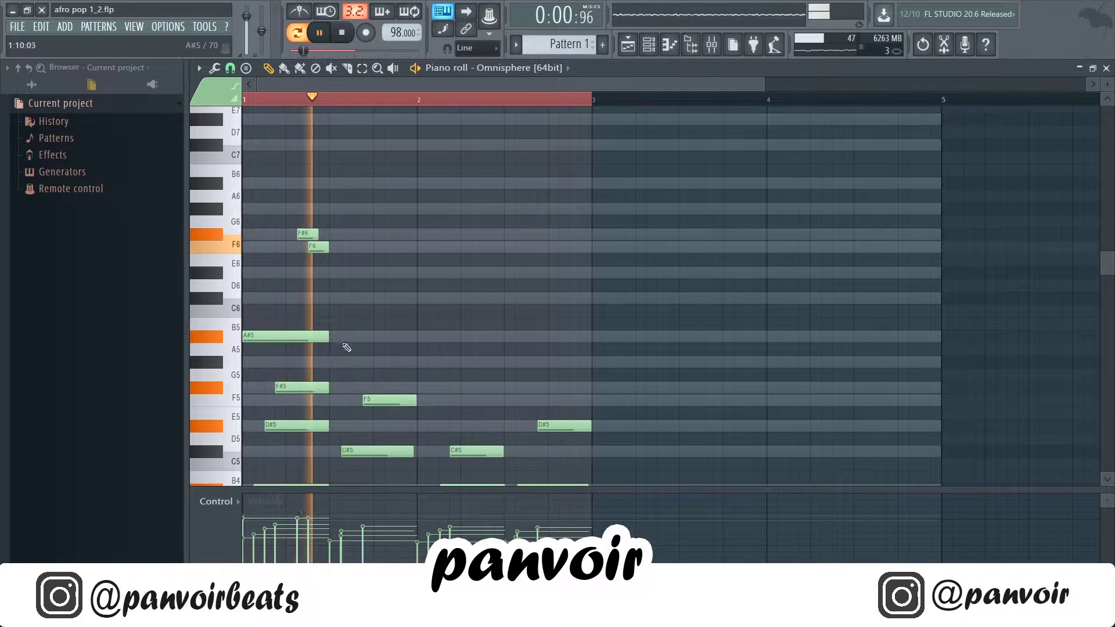
key("space")
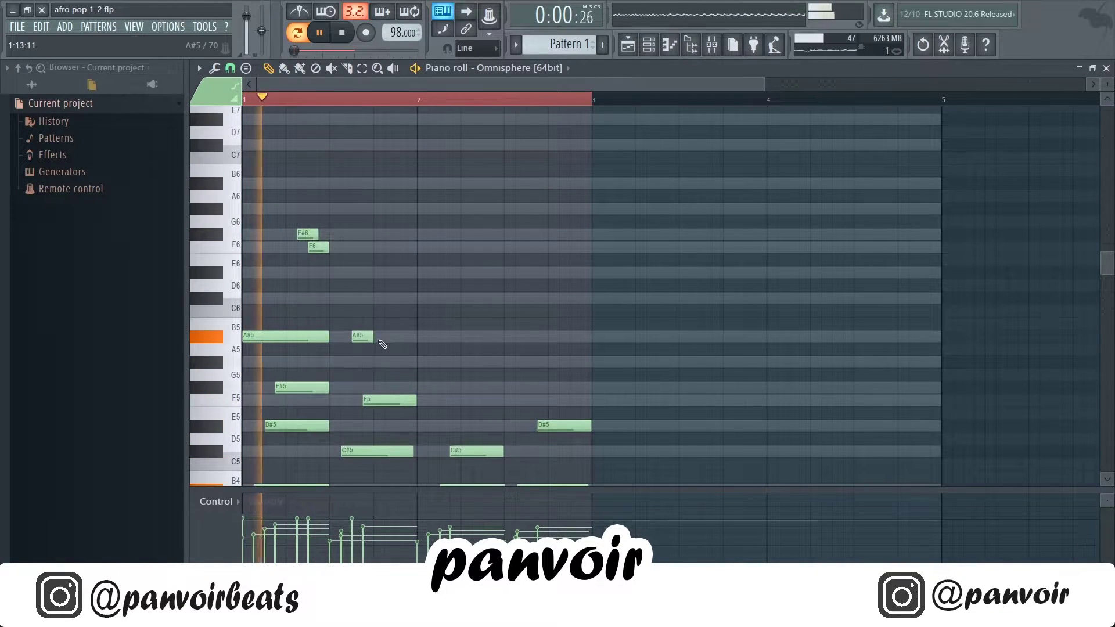
left_click_drag(372, 337, 416, 337)
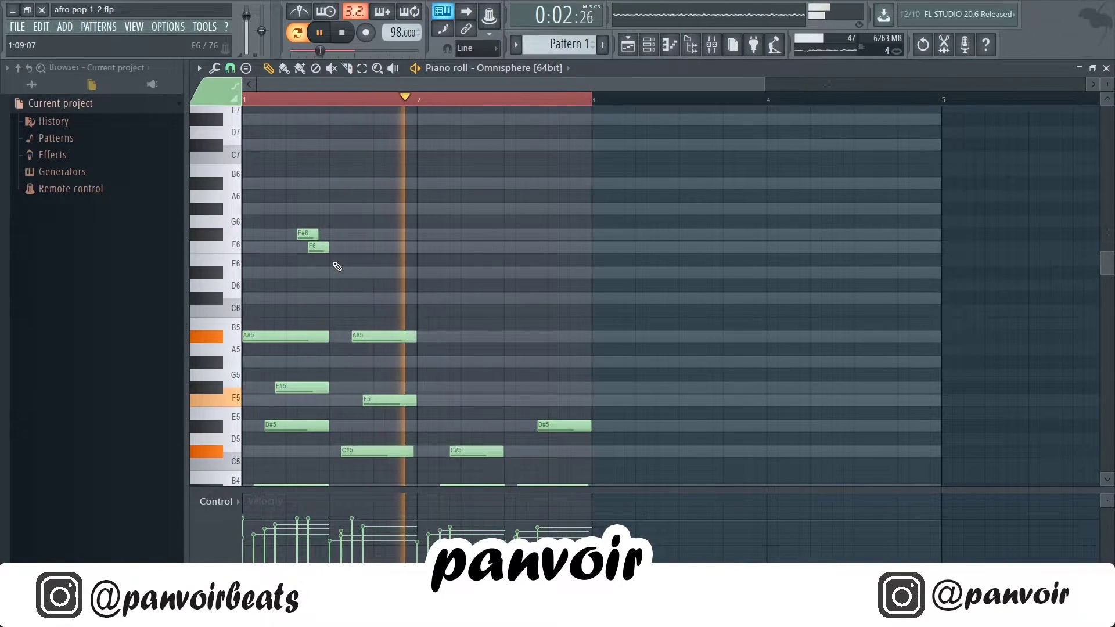
Select the melody's F#6 and F6 in bar 1 and shorten both to one step
key("space")
scroll(334, 262, "down", 3)
left_click_drag(316, 187, 294, 114)
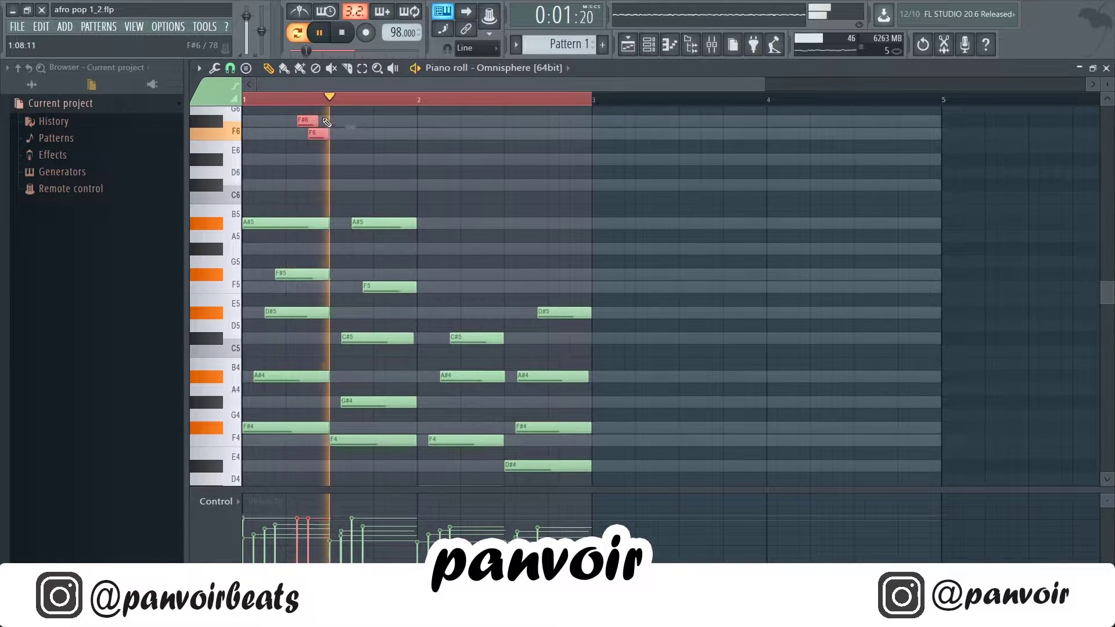
key("space")
key("space")
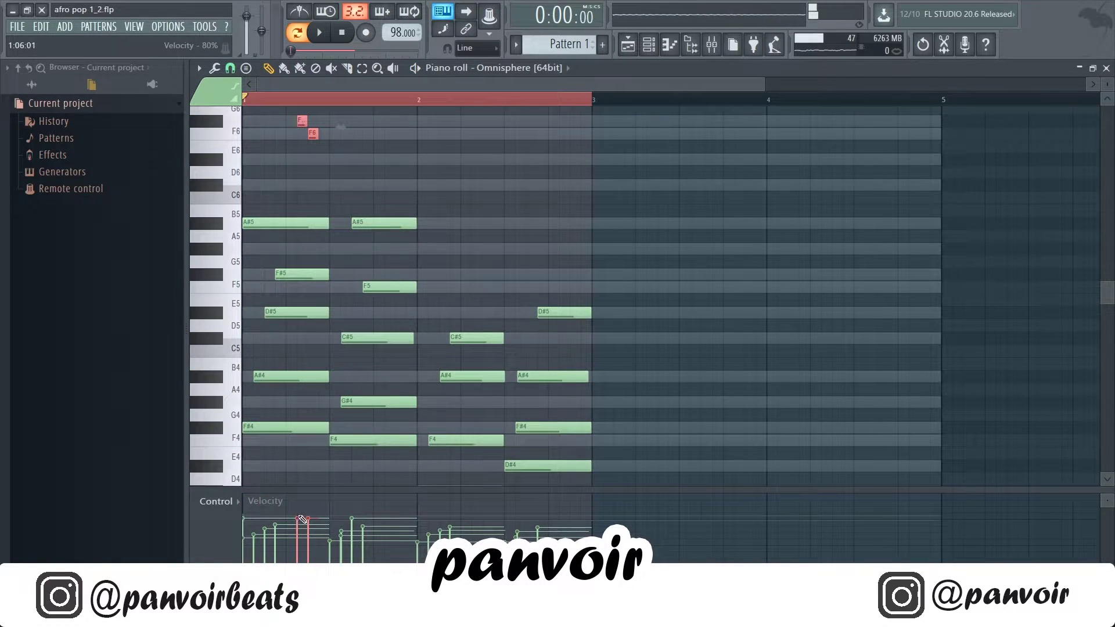
Set the F6's velocity slightly above the F#6's while listening, clear the selection and lengthen the F6 to three steps
key("space")
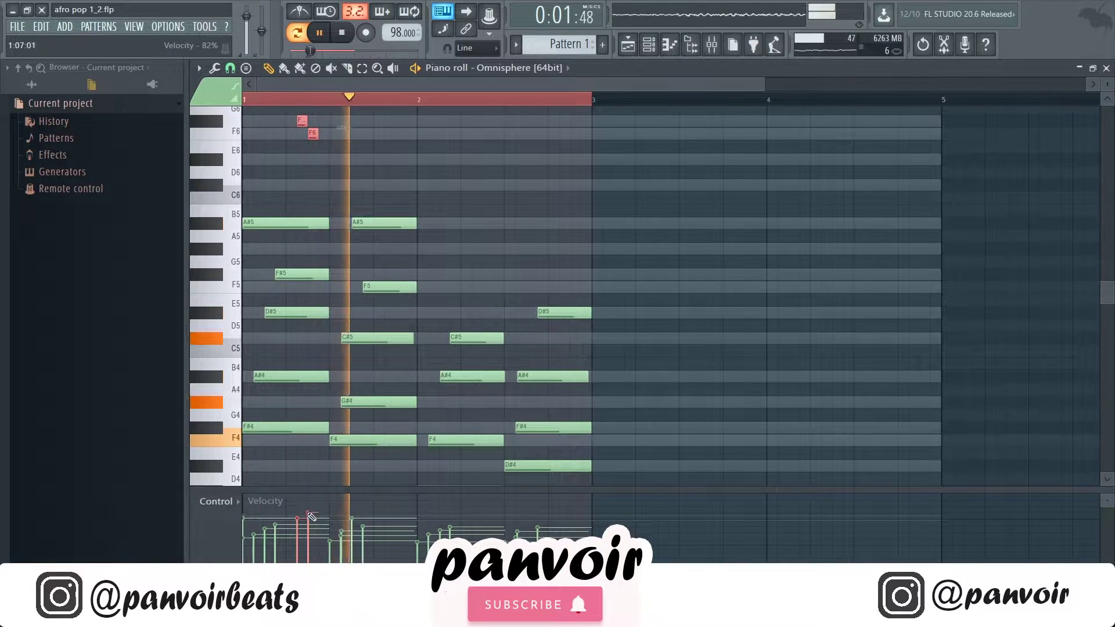
key("space")
key("space")
key("space")
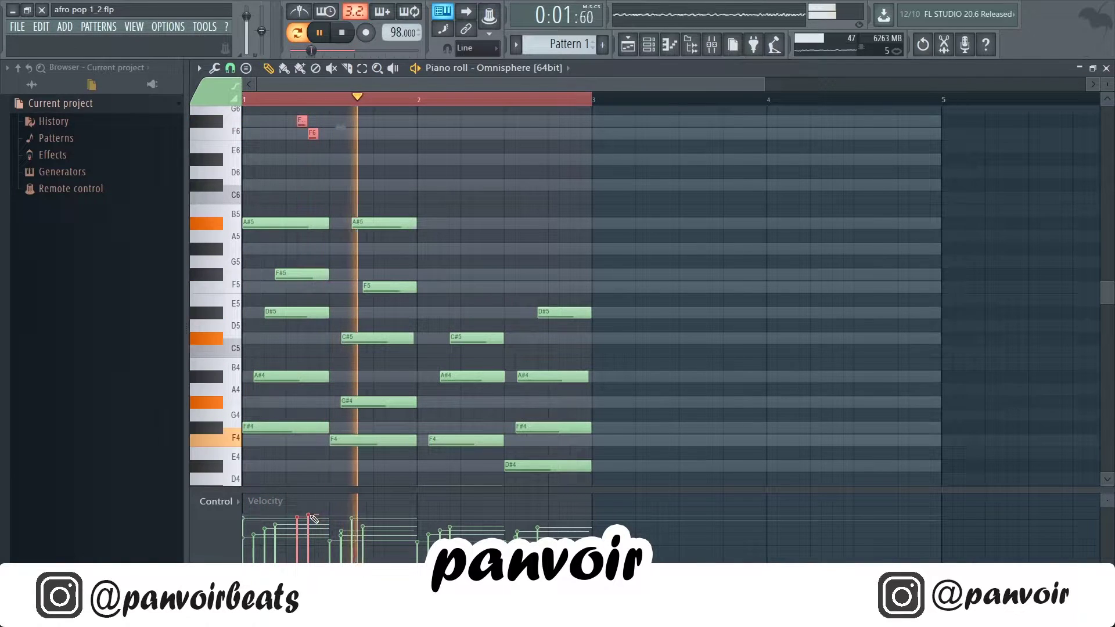
key("space")
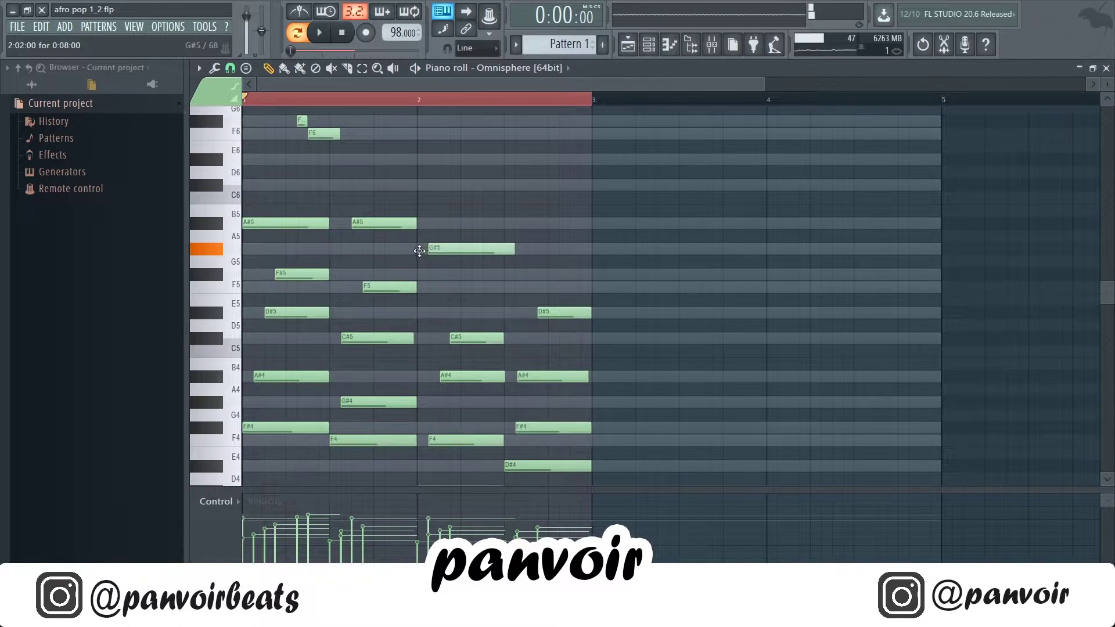
Place a half-bar G#5 at the start of bar 2 and listen to the loop
left_click_drag(420, 250, 410, 251)
key("space")
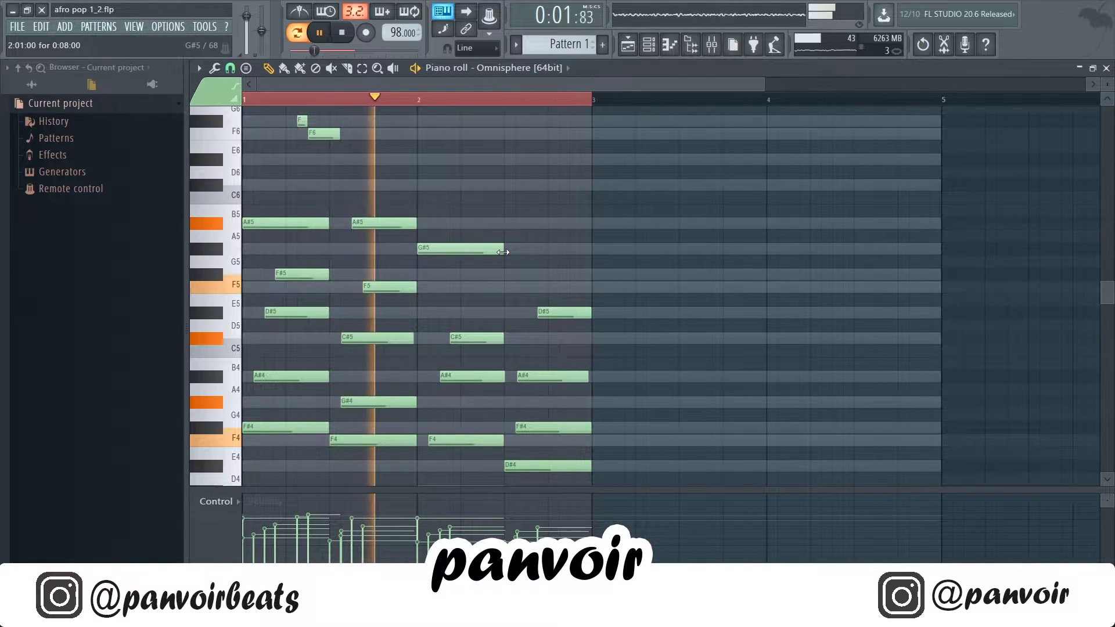
key("space")
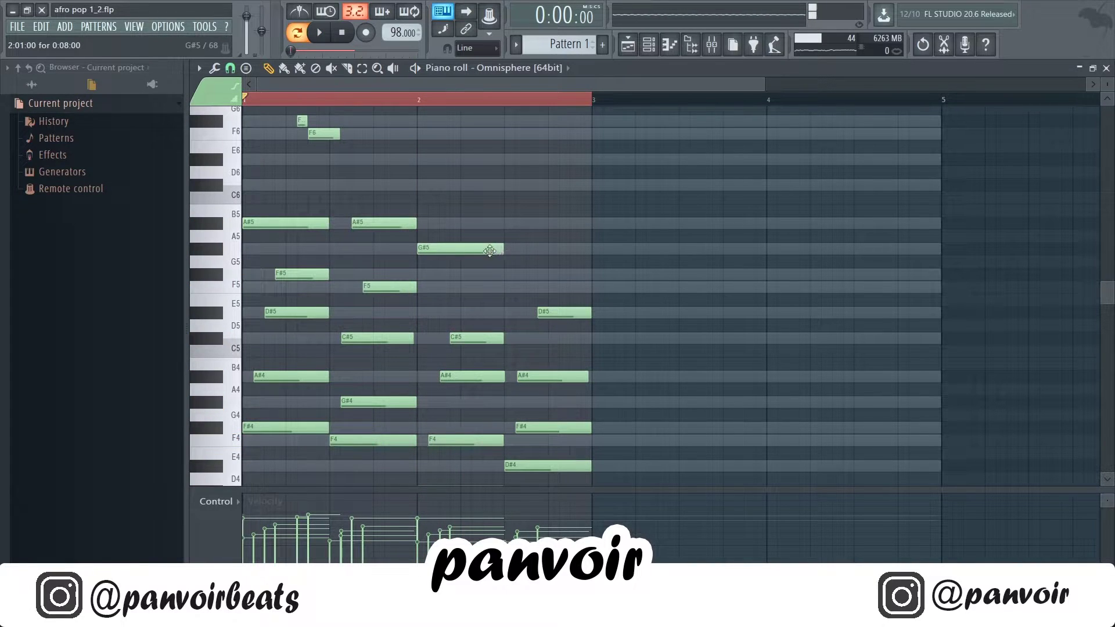
Copy the two high melody notes to step 6 of bar 2 and lower them to F6 and D#6
scroll(486, 242, "up", 2)
scroll(410, 283, "down", 2)
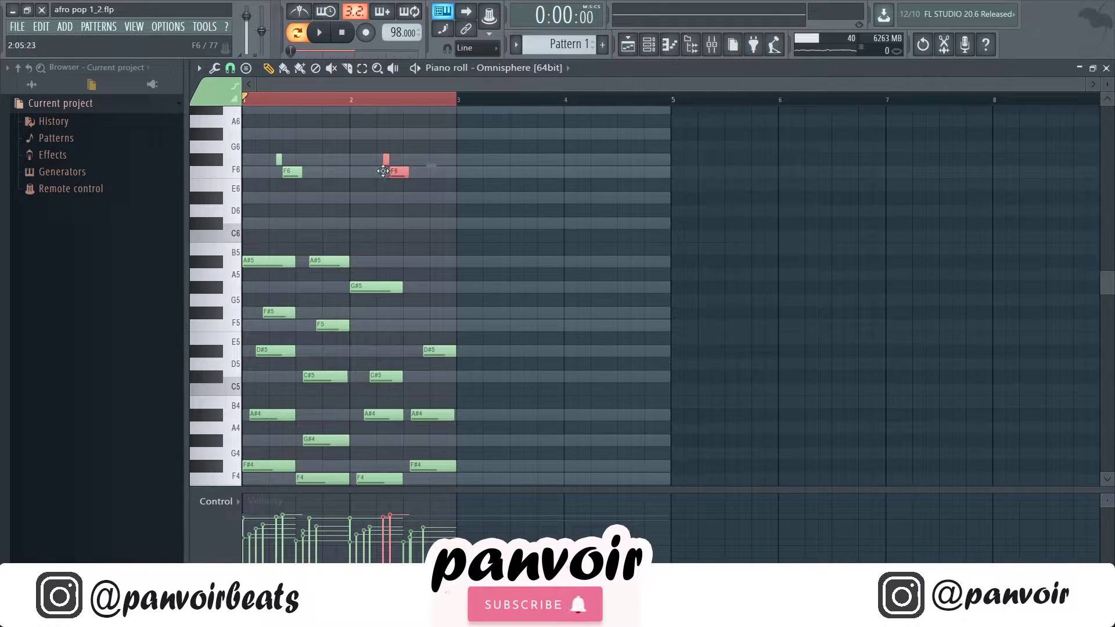
left_click_drag(386, 162, 386, 175)
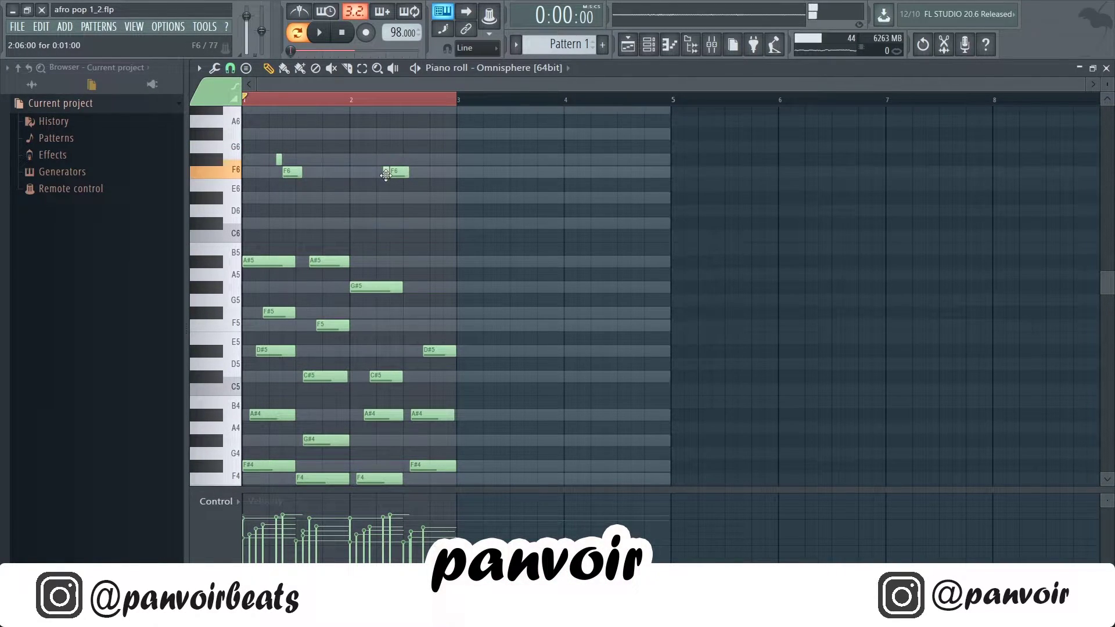
key("space")
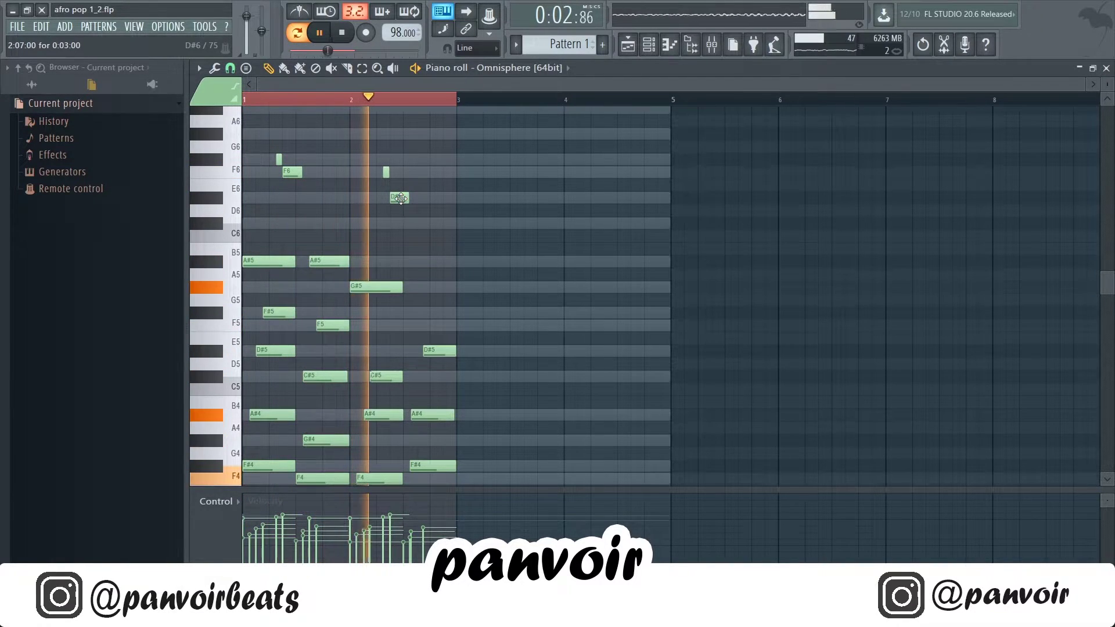
Add an F#5 from step 11 to the end of bar 2 and check it against the loop
key("space")
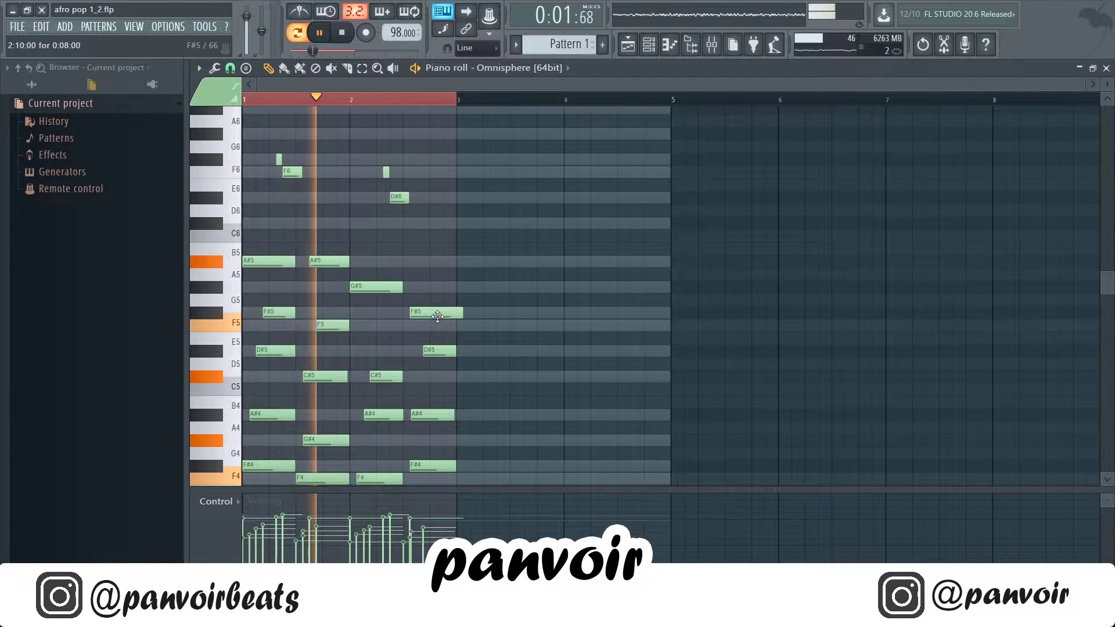
left_click_drag(439, 315, 446, 316)
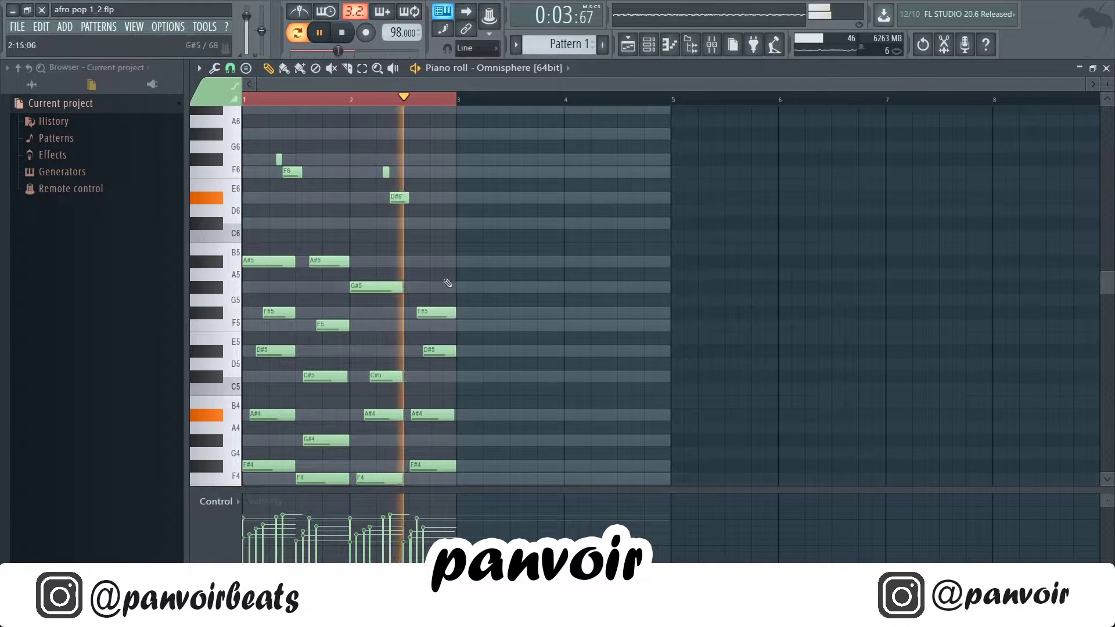
left_click(443, 314)
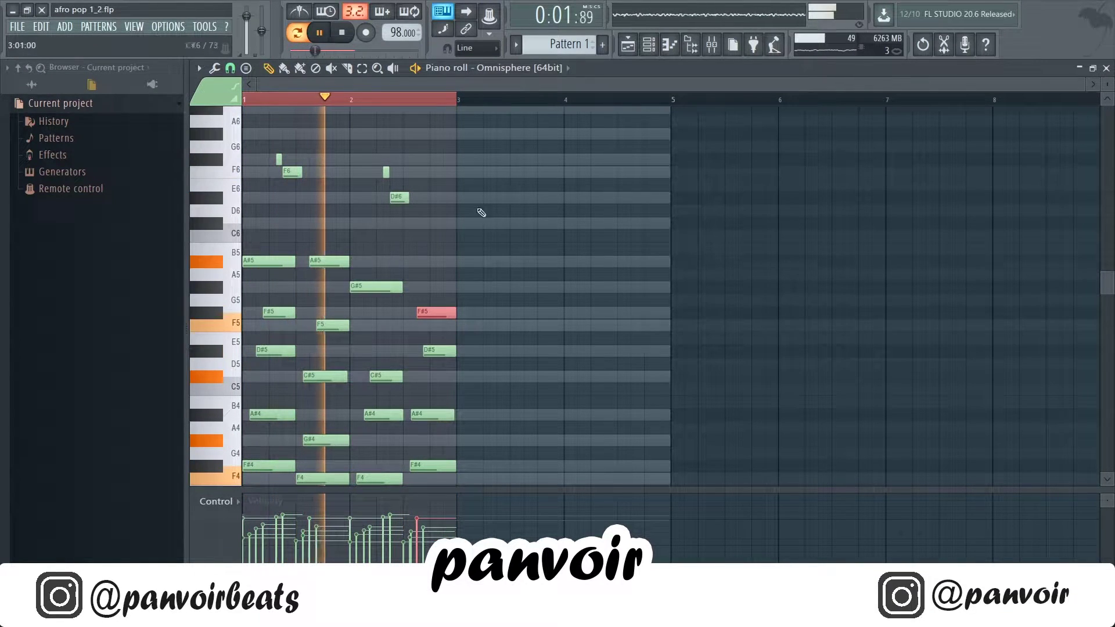
Duplicate all notes of the two-bar pattern into bars 3 and 4, and clear the selection
key("space")
key("ctrl+a")
key("ctrl+b")
key("space")
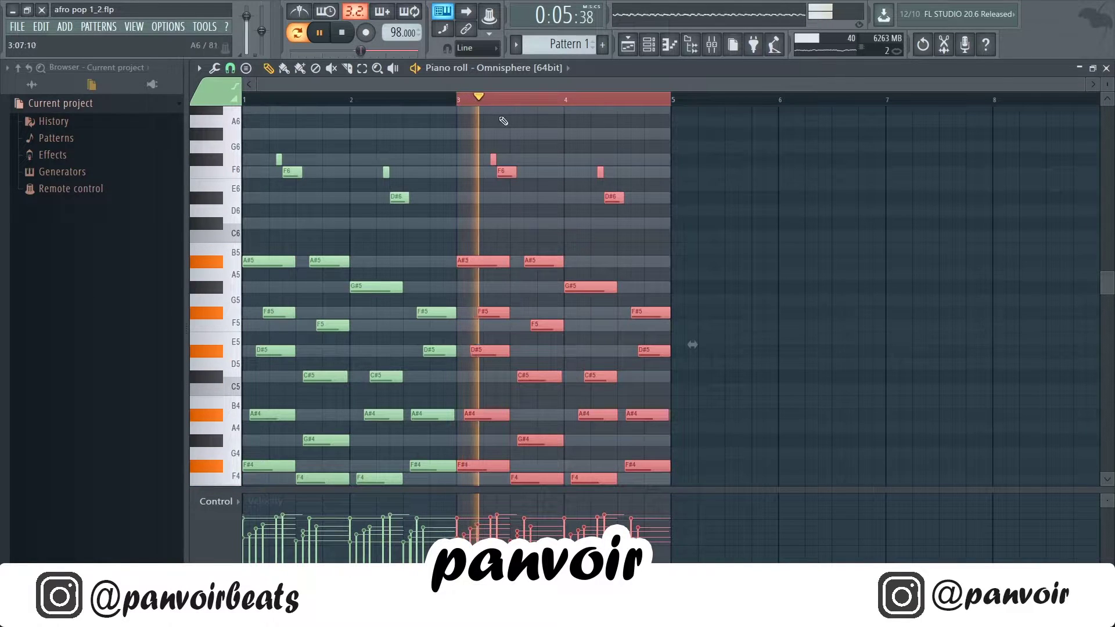
key("ctrl+d")
key("space")
scroll(622, 203, "down", 4)
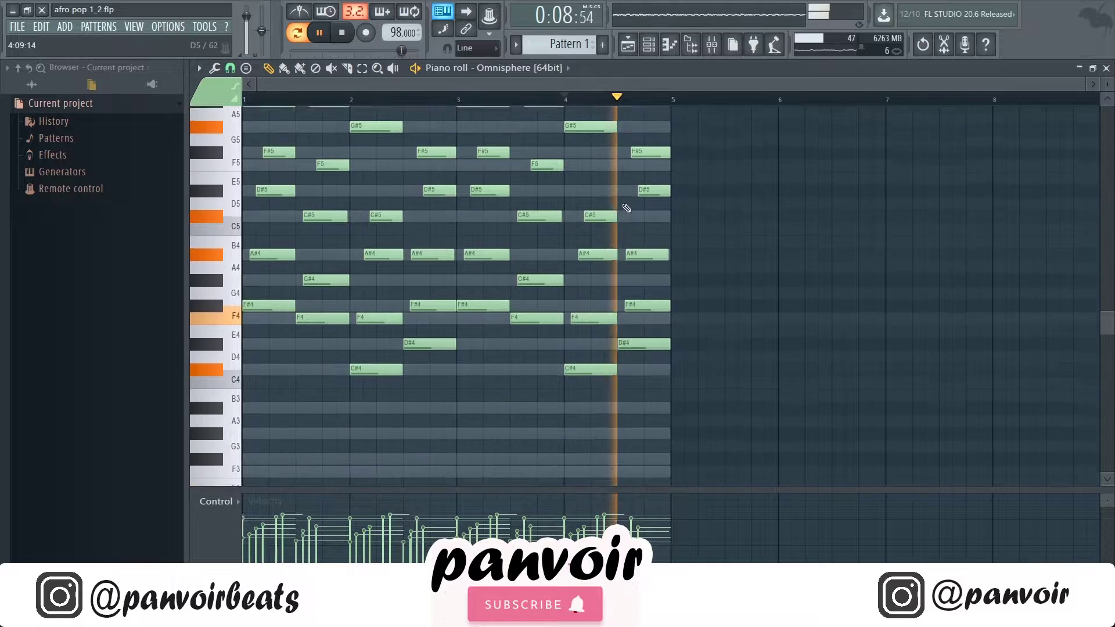
Add a two-step A#6 at step 12 of bar 4
key("space")
left_click(648, 147)
scroll(659, 155, "up", 5)
mouse_move(649, 158)
left_mouse_down()
mouse_move(659, 156)
mouse_move(641, 168)
left_mouse_up()
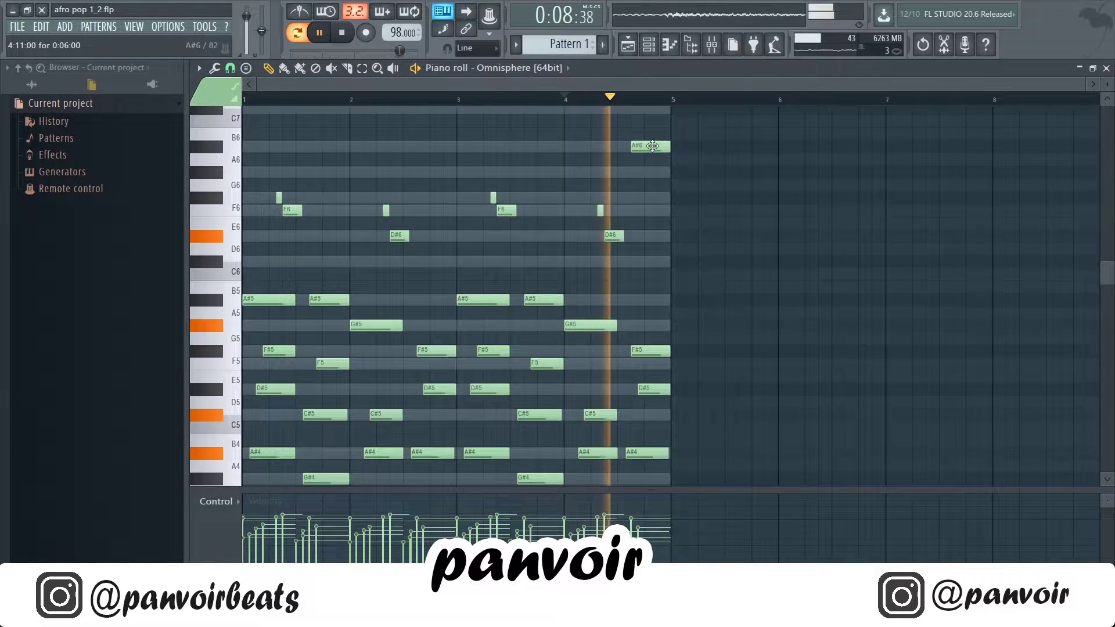
key("space")
key("space")
left_click_drag(656, 147, 651, 147)
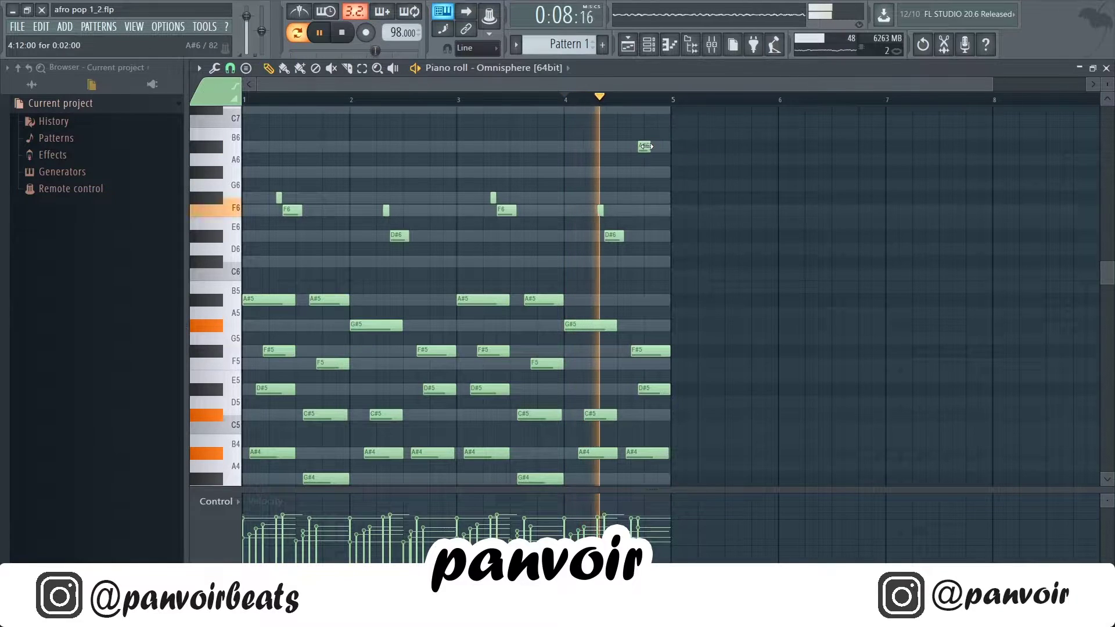
Add a three-step G#6 from step 14 to the end of bar 4
key("space")
left_click(658, 159)
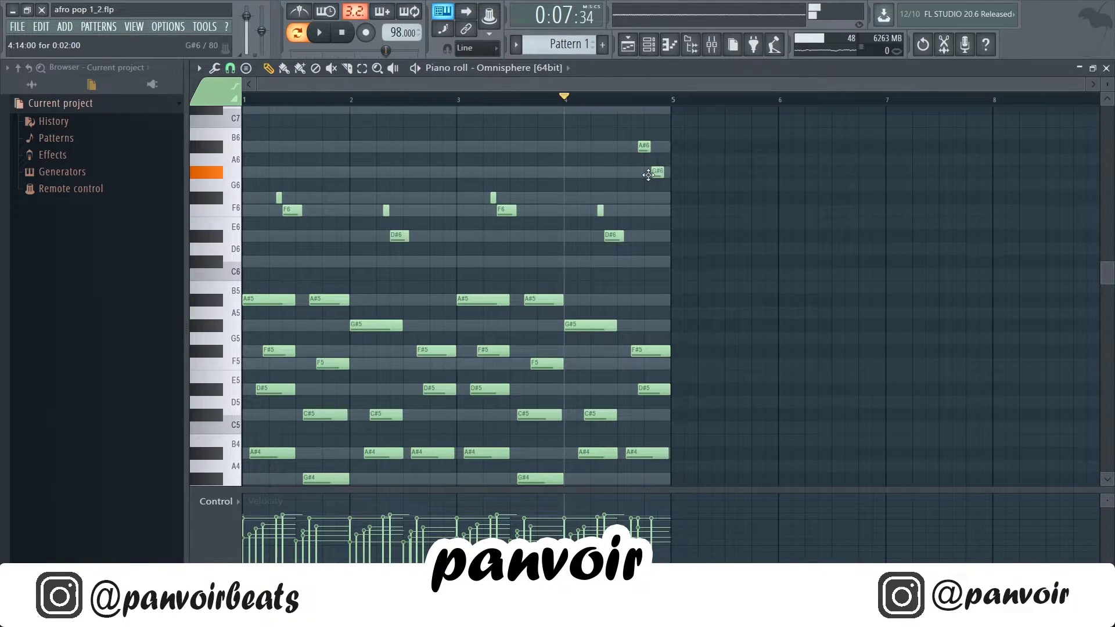
key("space")
left_click_drag(663, 173, 669, 175)
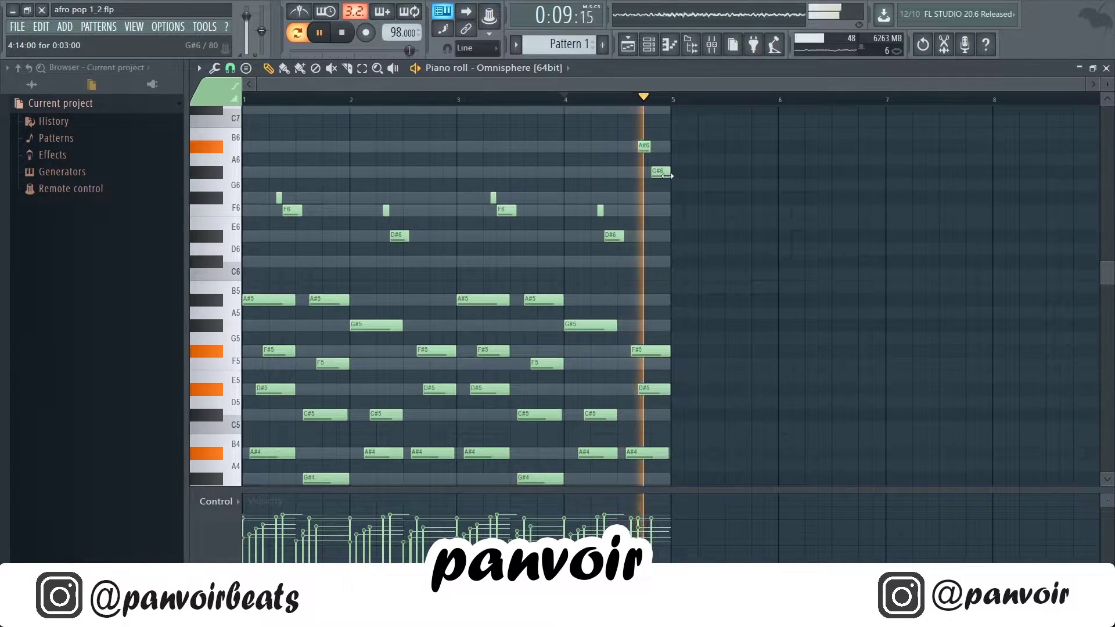
Select the closing A#6 and G#6 and raise their velocities to about 80%, with the A#6 slightly higher
left_click_drag(682, 138, 639, 179)
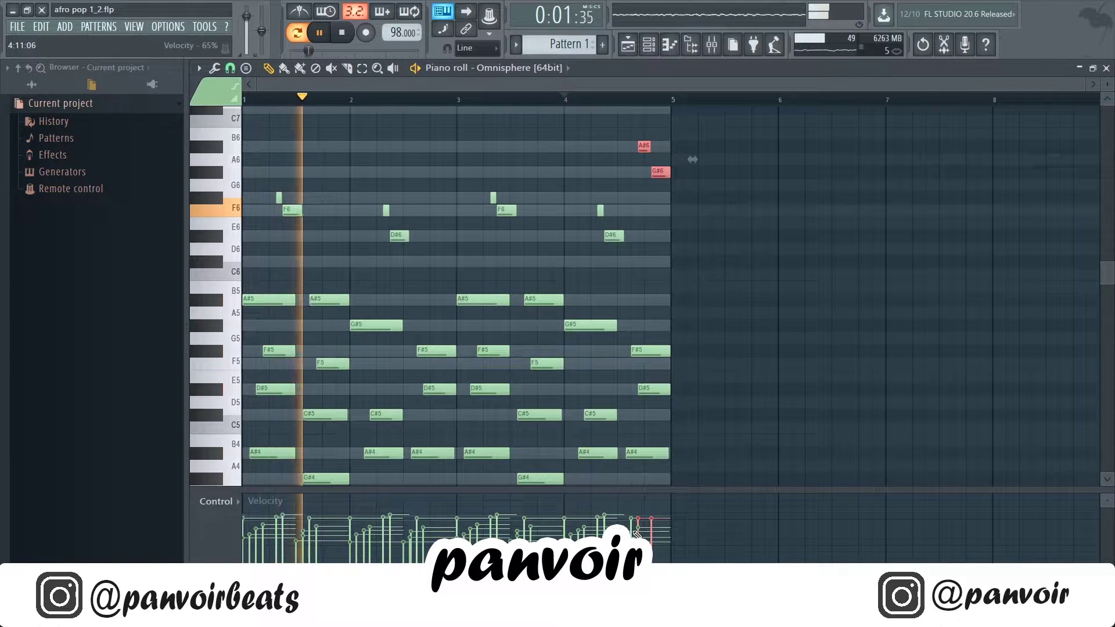
left_click_drag(648, 490, 645, 263)
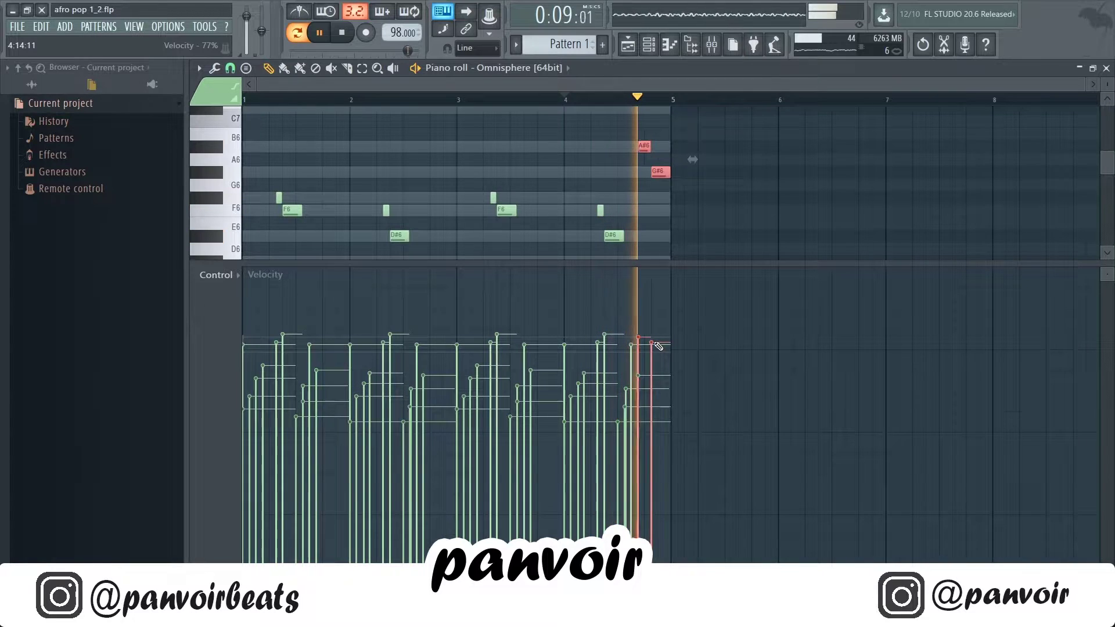
key("space")
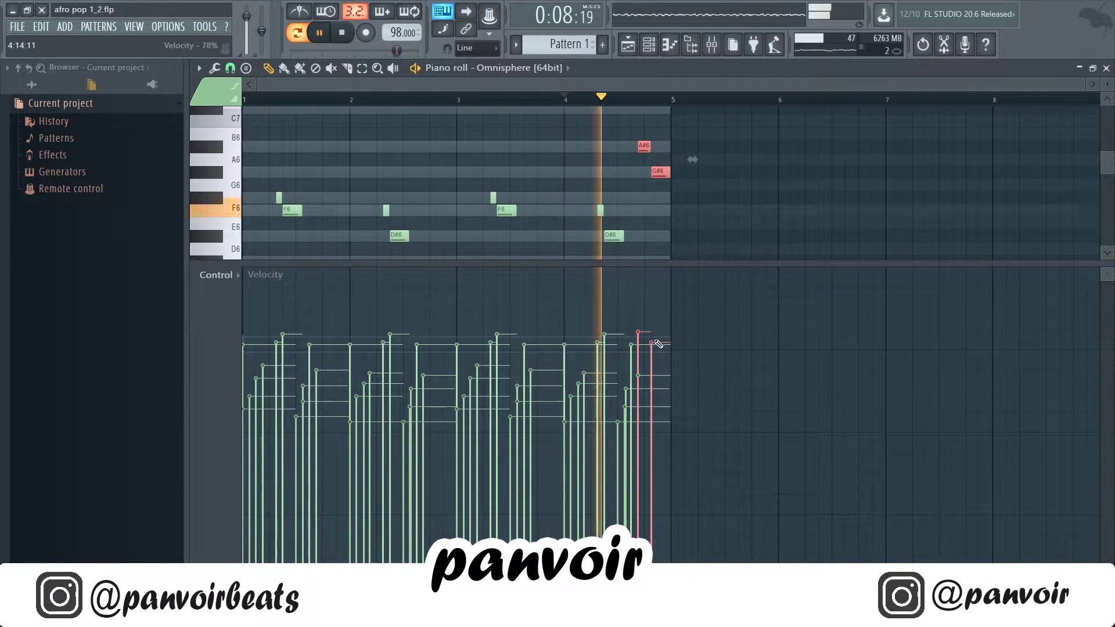
key("space")
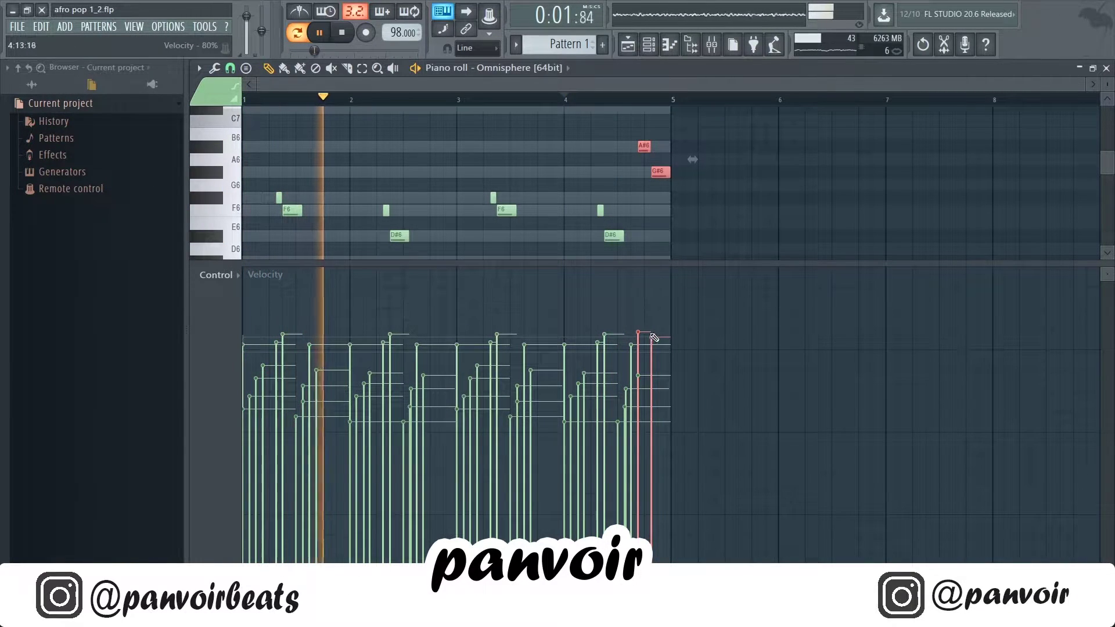
left_click_drag(809, 262, 786, 448)
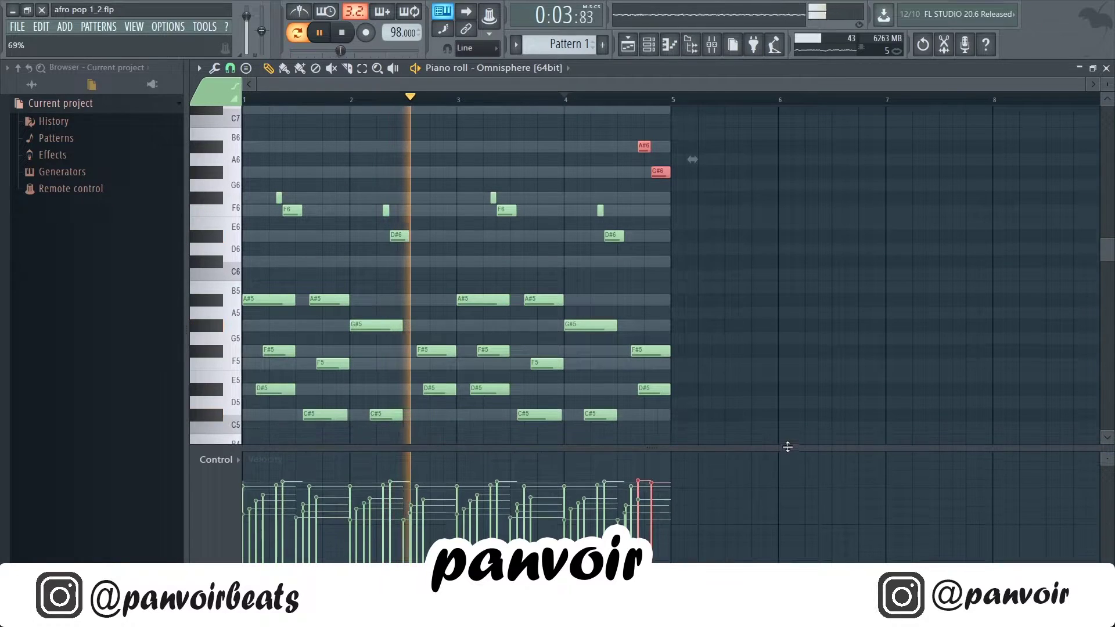
Close the Omnisphere piano roll and open the one for the Chromaphone 2 channel
left_click(1107, 67)
left_click(392, 155)
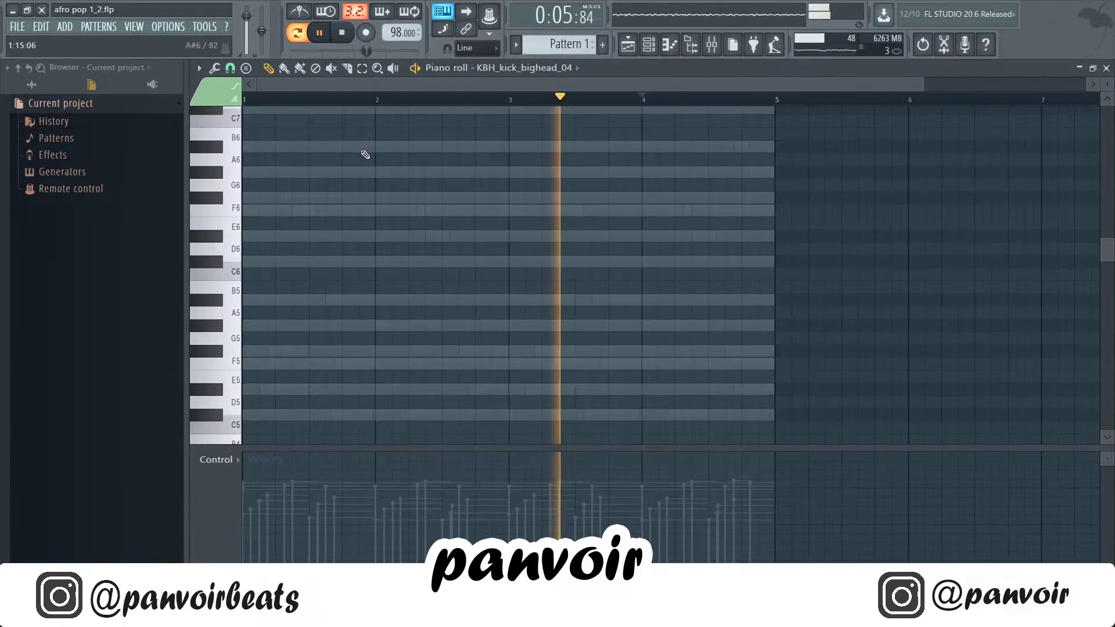
key("F7")
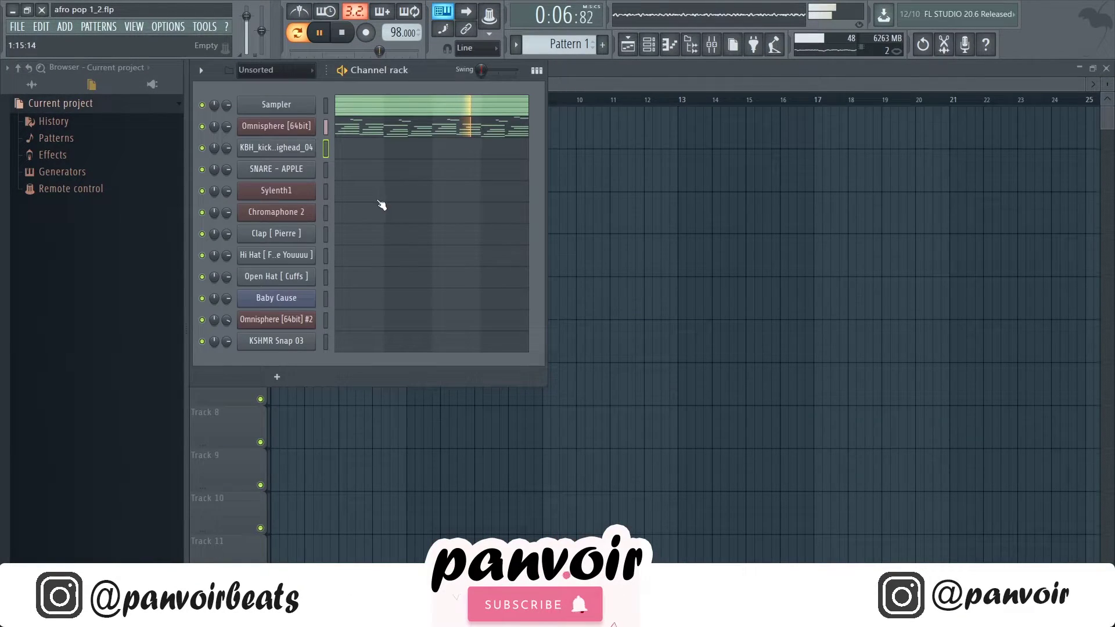
left_click(348, 210)
key("space")
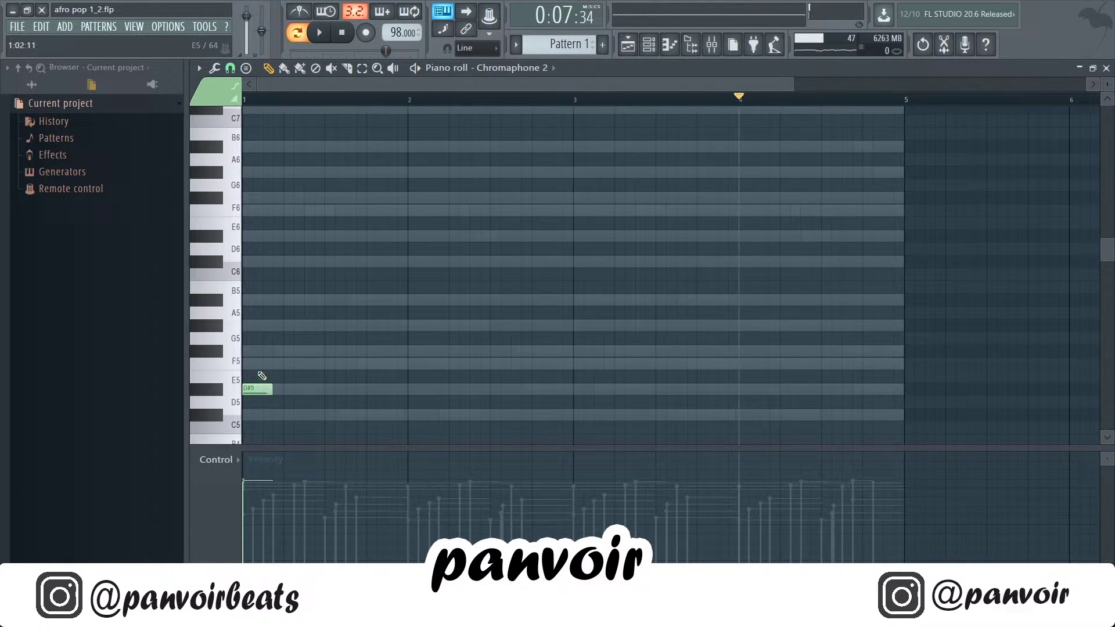
Build a three-step A#4, D#5 and F#5 chord at the start of bar 1 and raise its velocity to the maximum
scroll(294, 236, "down", 2)
scroll(273, 279, "up", 1)
key("space")
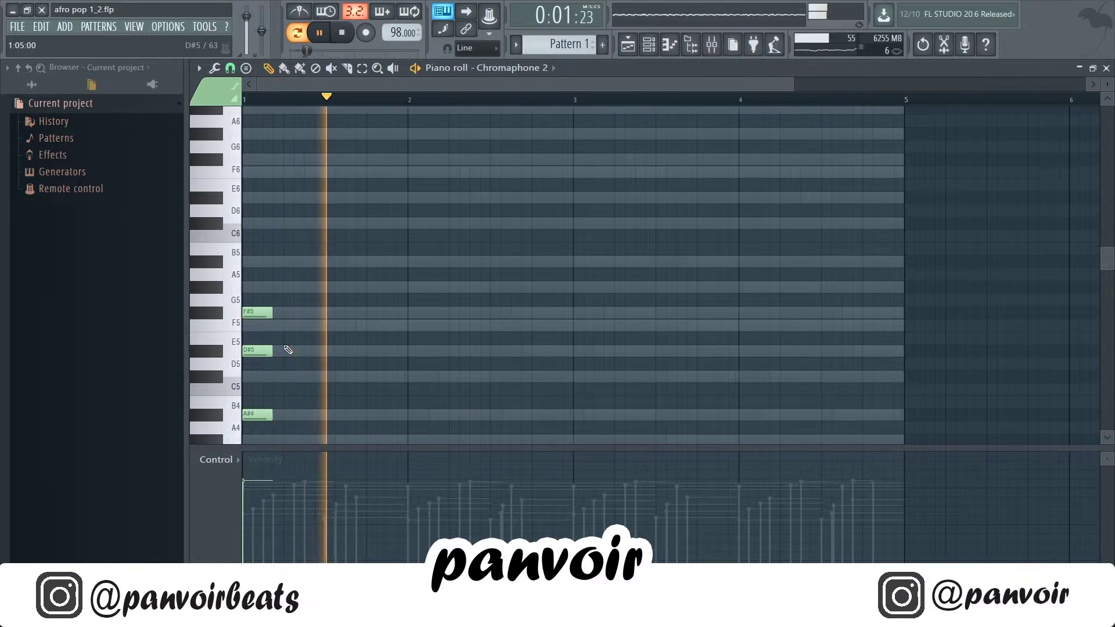
key("space")
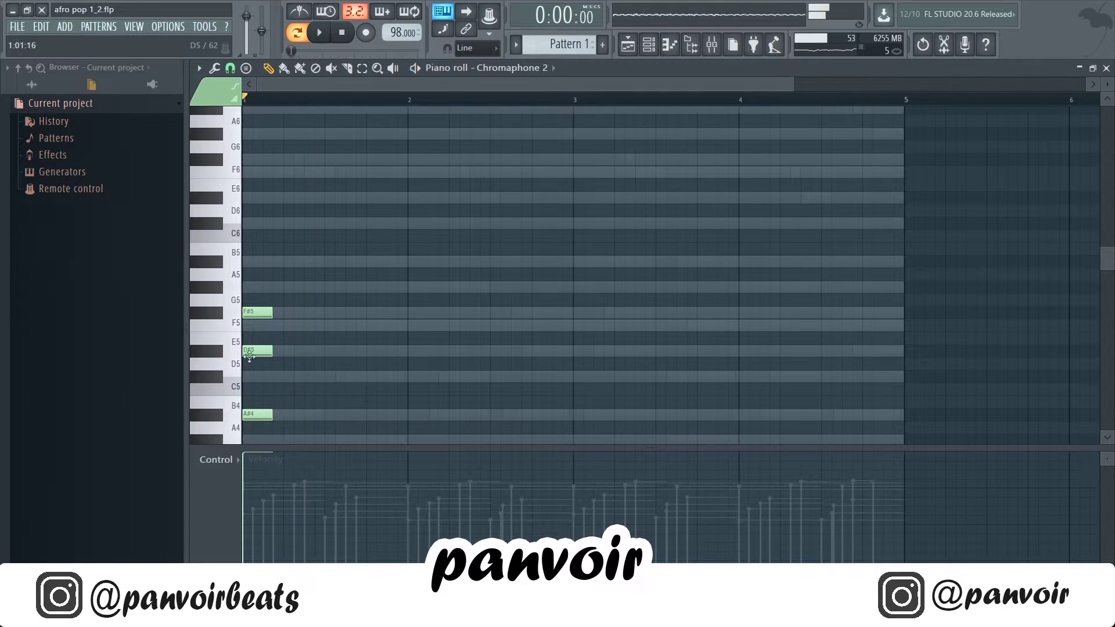
key("space")
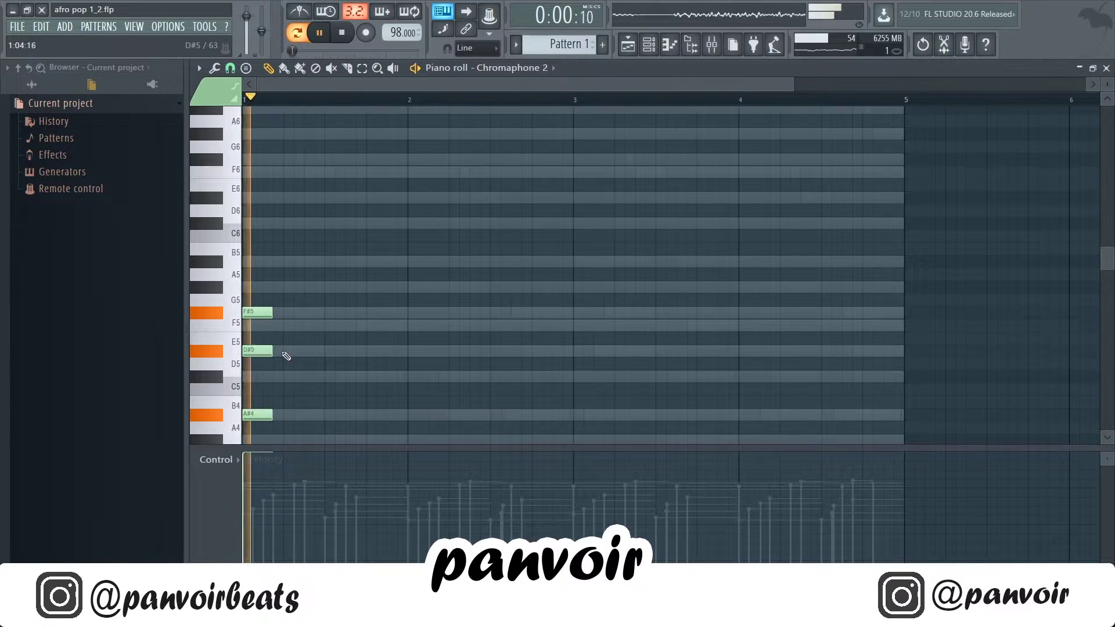
key("space")
key("space")
left_click(337, 328)
right_click(344, 329)
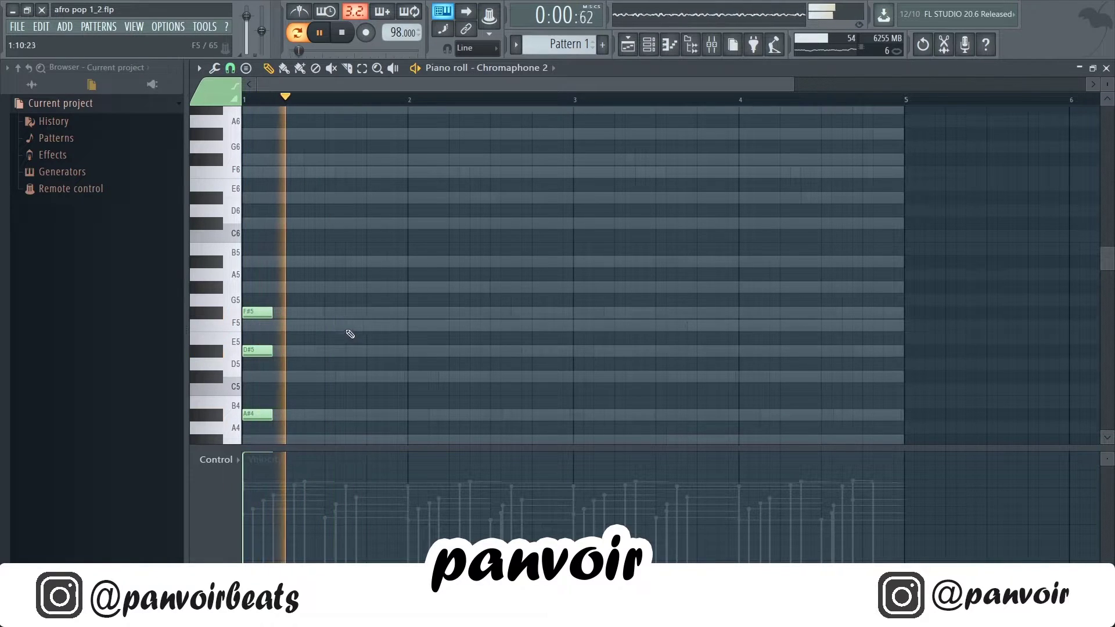
left_click(319, 328)
right_click(339, 329)
Build a three-step G#4, C#5 and F5 chord at step 11 of bar 1 and copy it to the start of bar 2
left_click(361, 329)
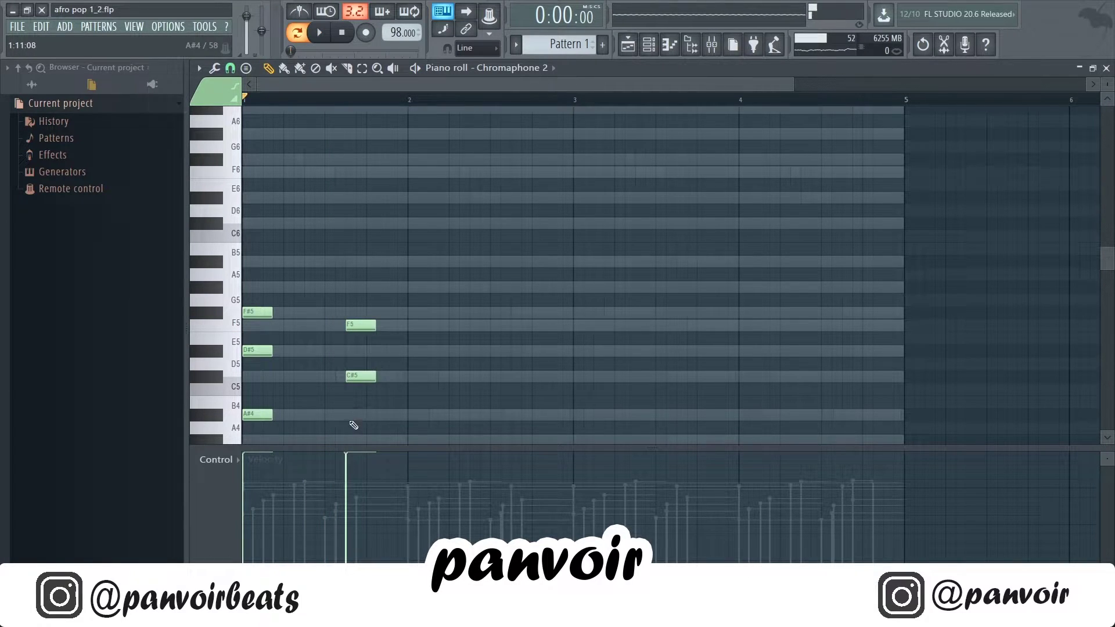
scroll(349, 412, "down", 3)
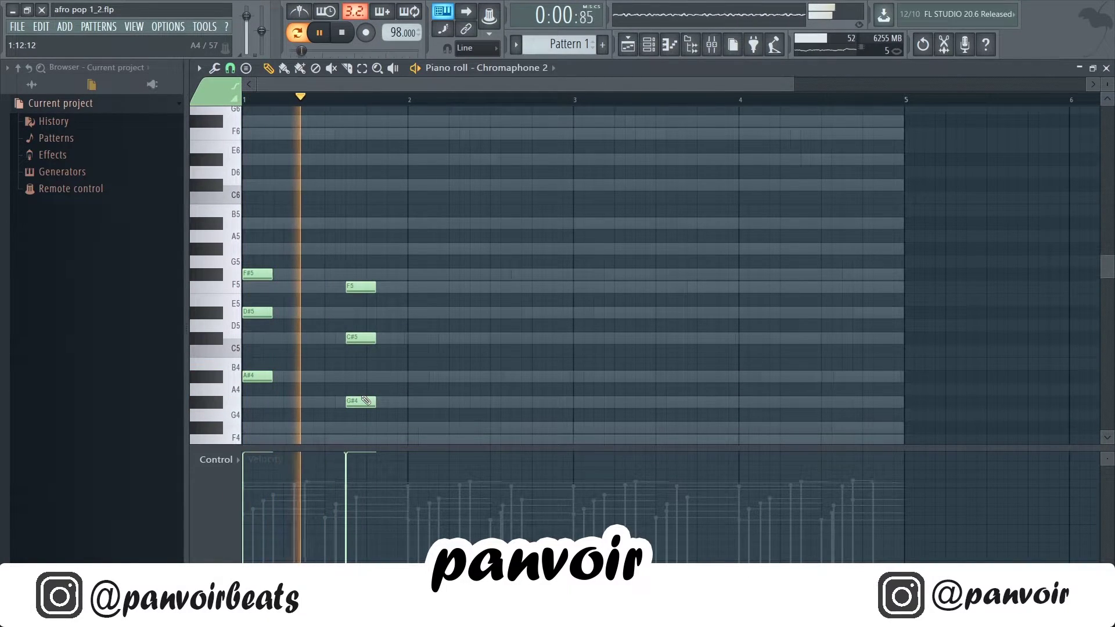
key("space")
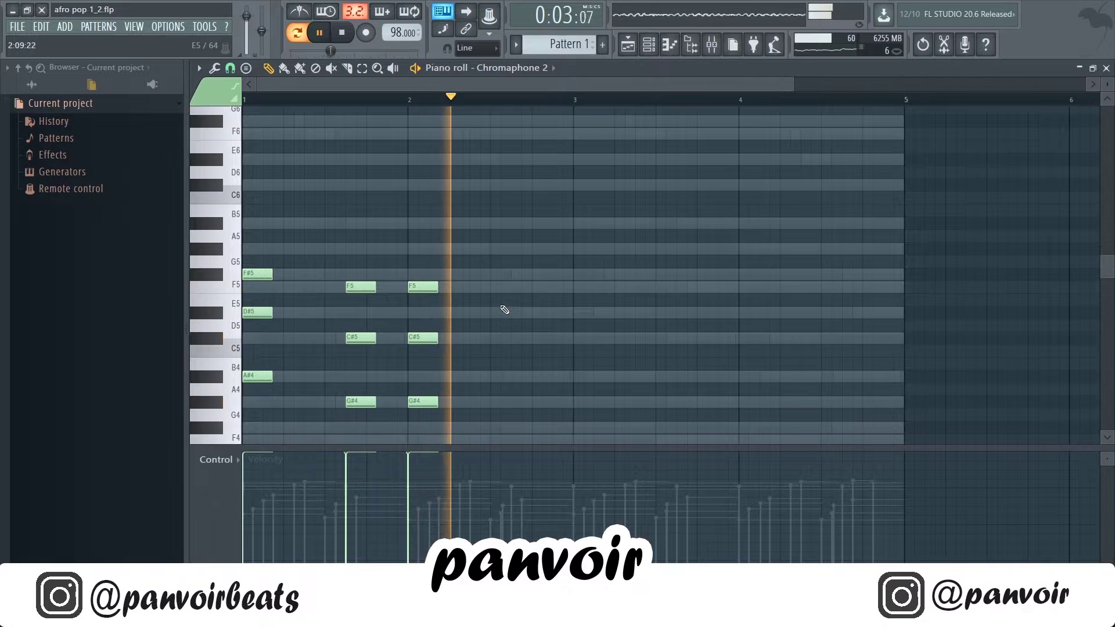
Build a three-step F#4, A#4 and D#5 chord at step 11 of bar 2 in the Chromaphone 2 pattern
key("space")
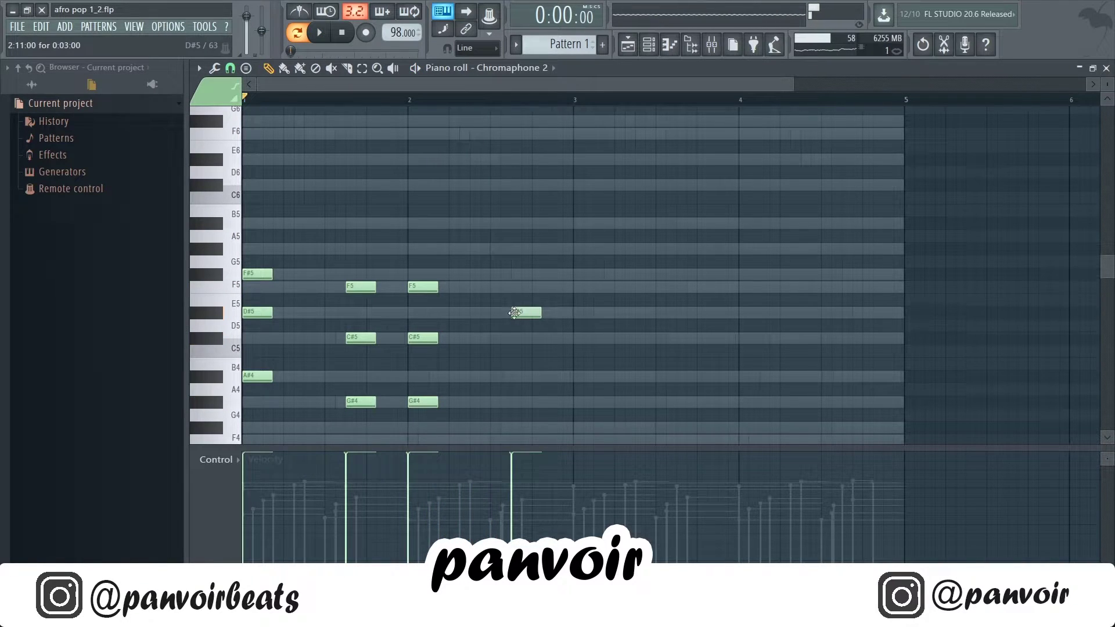
key("space")
left_click(523, 376)
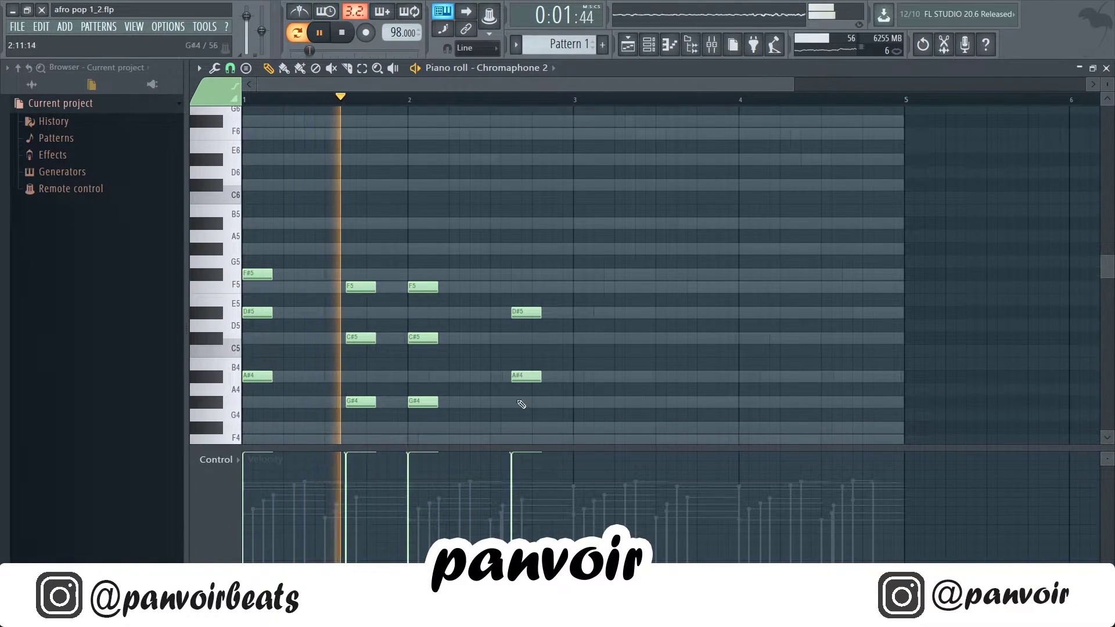
left_click(520, 429)
scroll(523, 424, "down", 2)
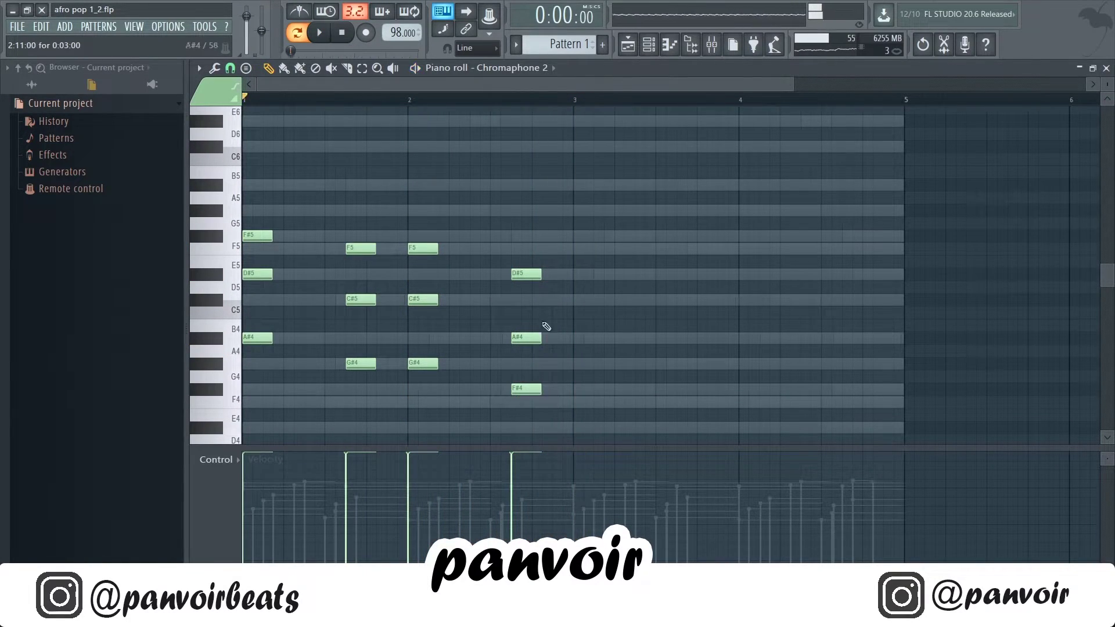
Duplicate the two-bar Chromaphone 2 chord sequence into bars 3 and 4 and clear the selection
key("ctrl+a")
key("ctrl+b")
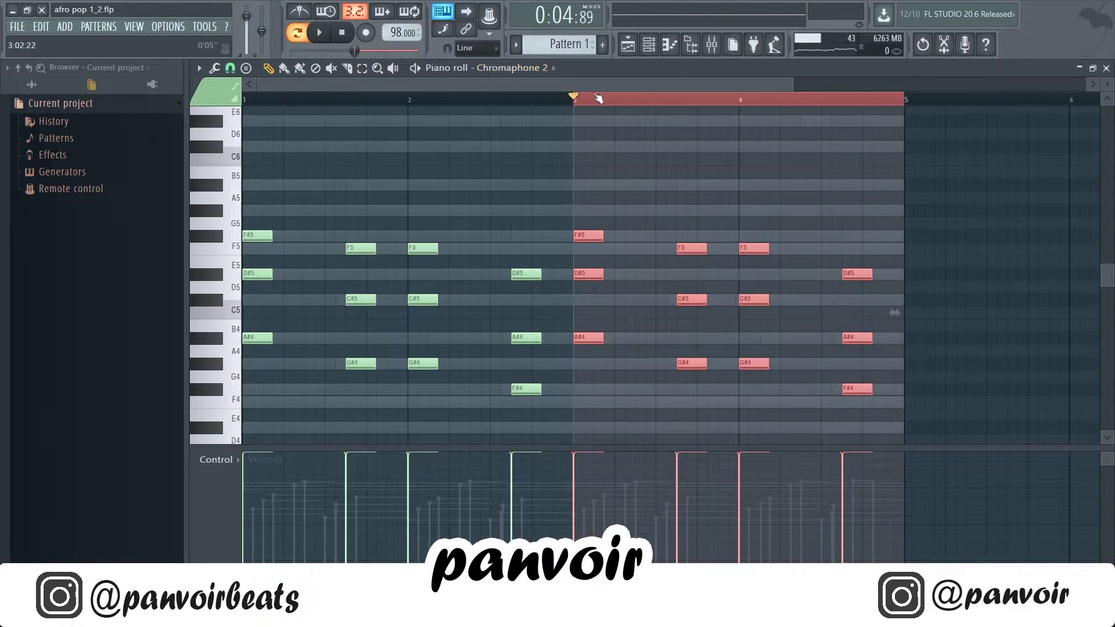
key("ctrl+d")
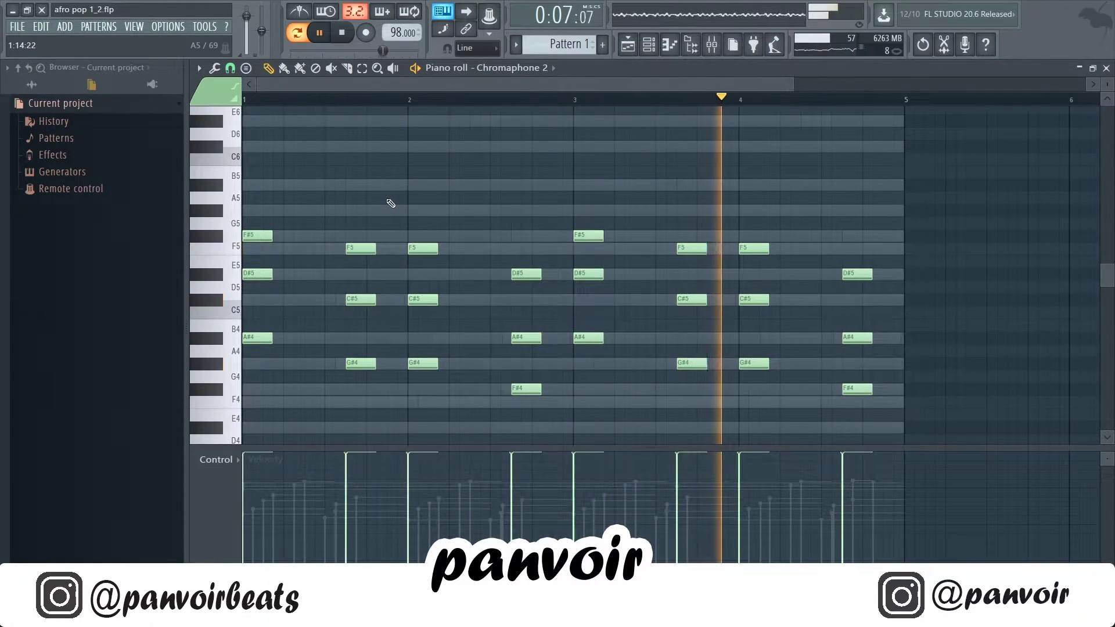
Open the Sylenth1 channel's piano roll and draw an F#5 note across bar 1 and an F5 note across bar 2
key("F7")
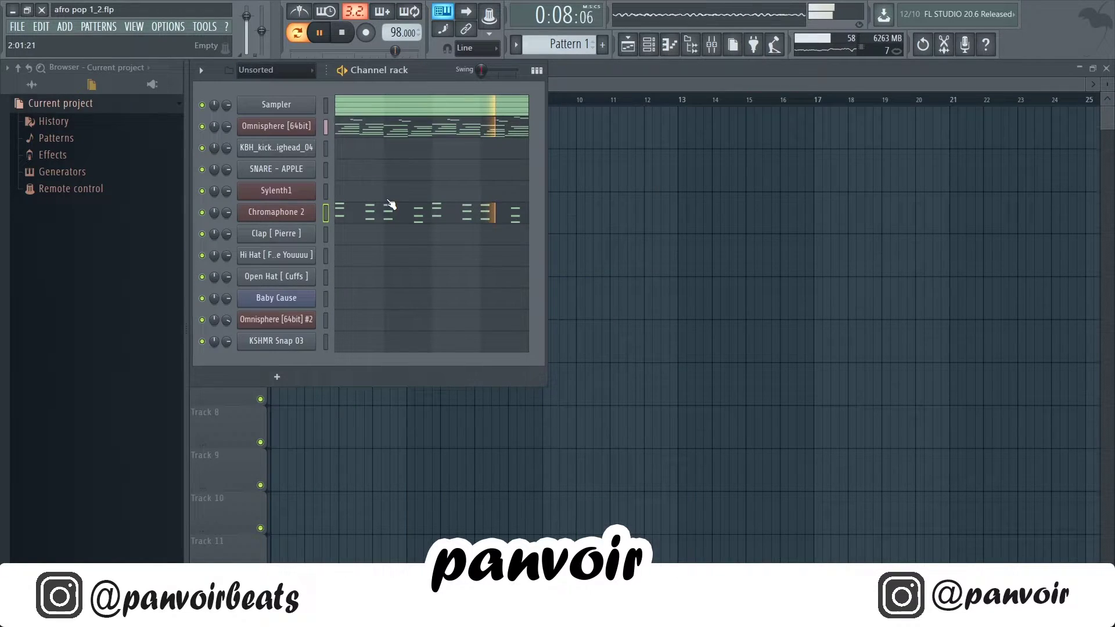
left_click(347, 191)
left_click(224, 238)
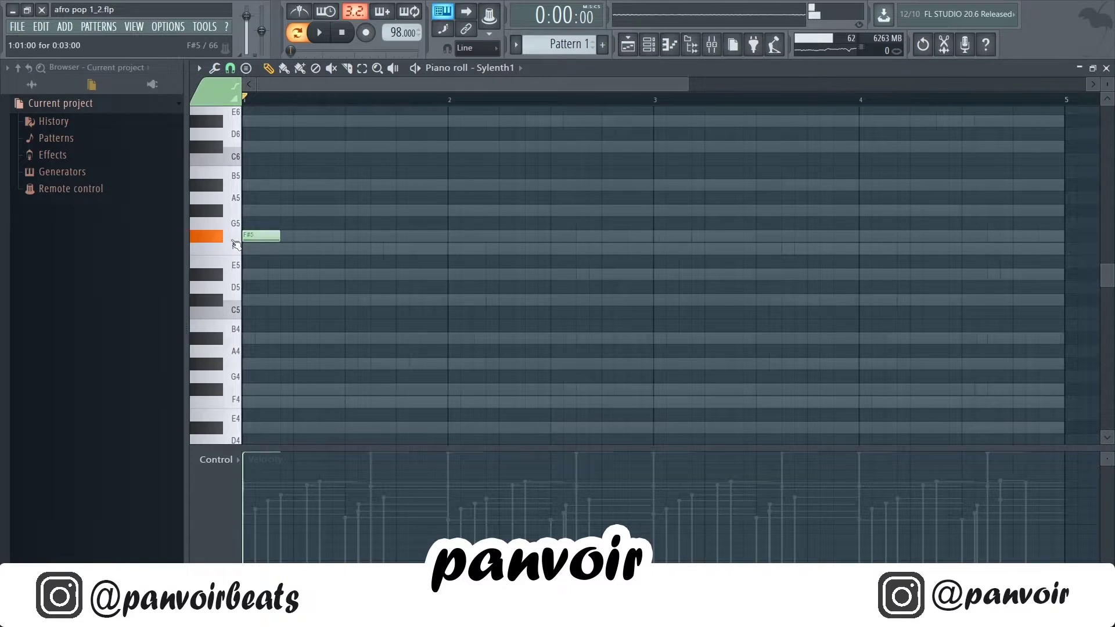
left_click_drag(301, 239, 447, 239)
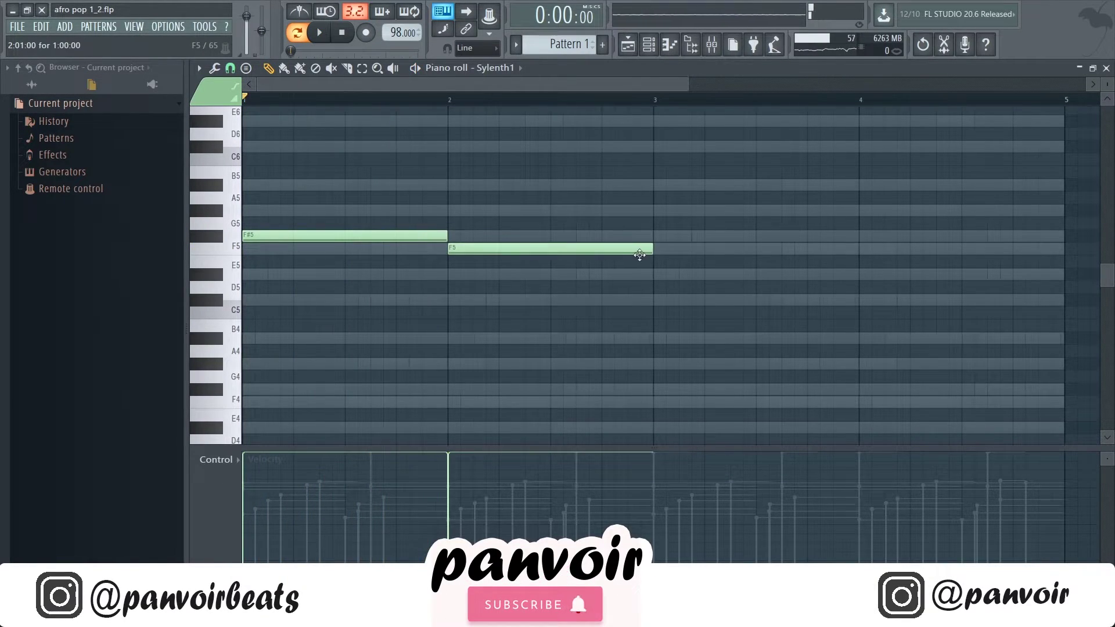
Add a four-step D#5 note at step 13 of bar 2 and shorten the F5 note to end where it begins
key("space")
left_click_drag(621, 250, 550, 250)
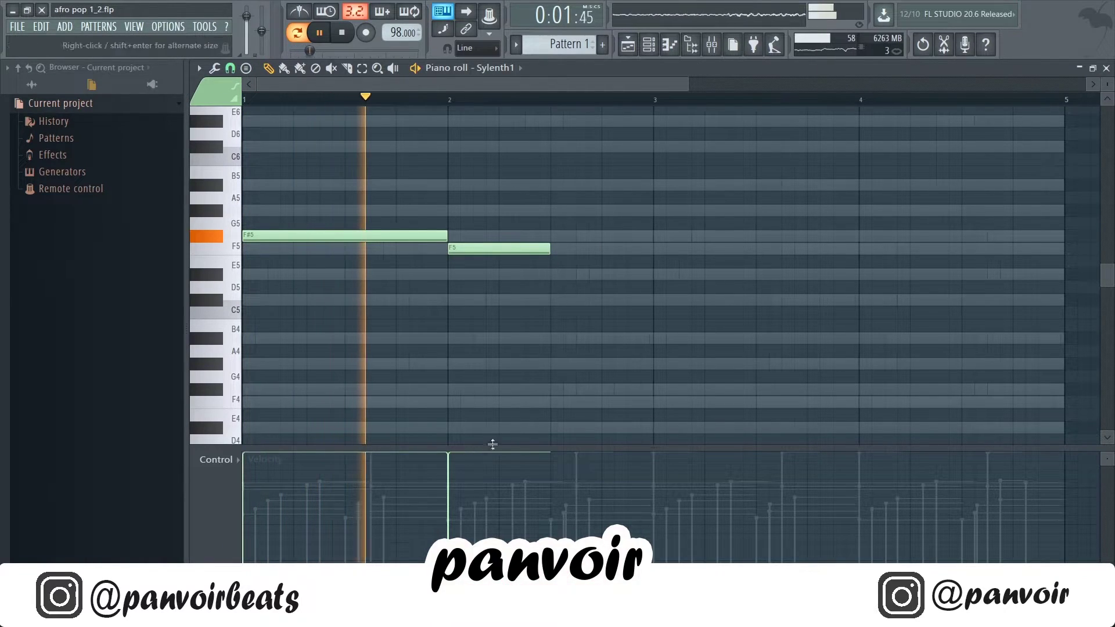
key("space")
left_click(601, 274)
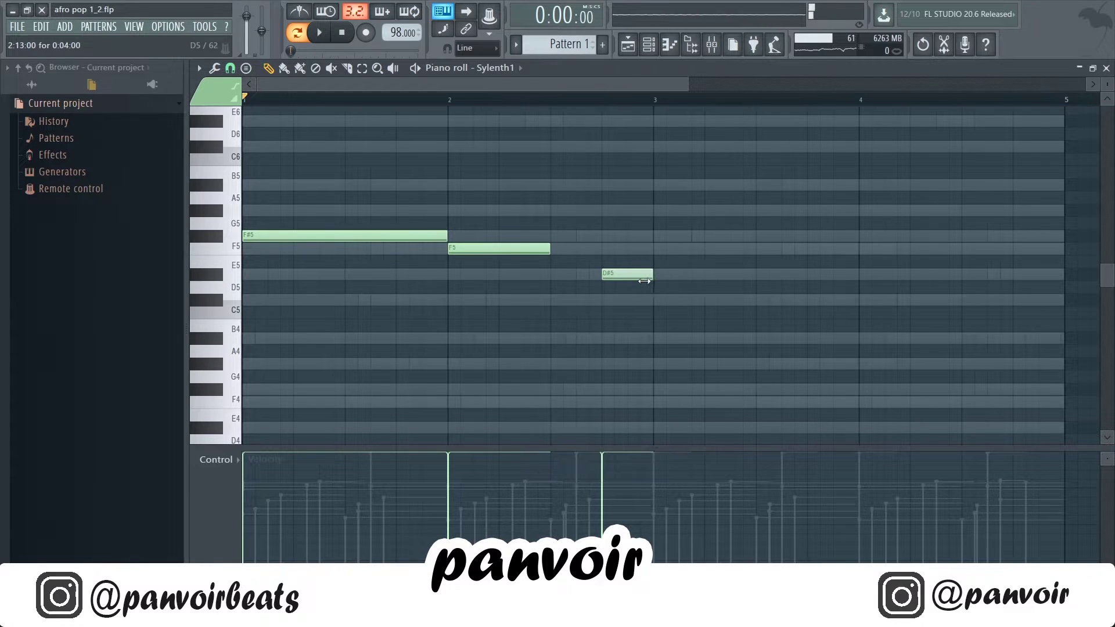
key("space")
left_click_drag(592, 253, 605, 254)
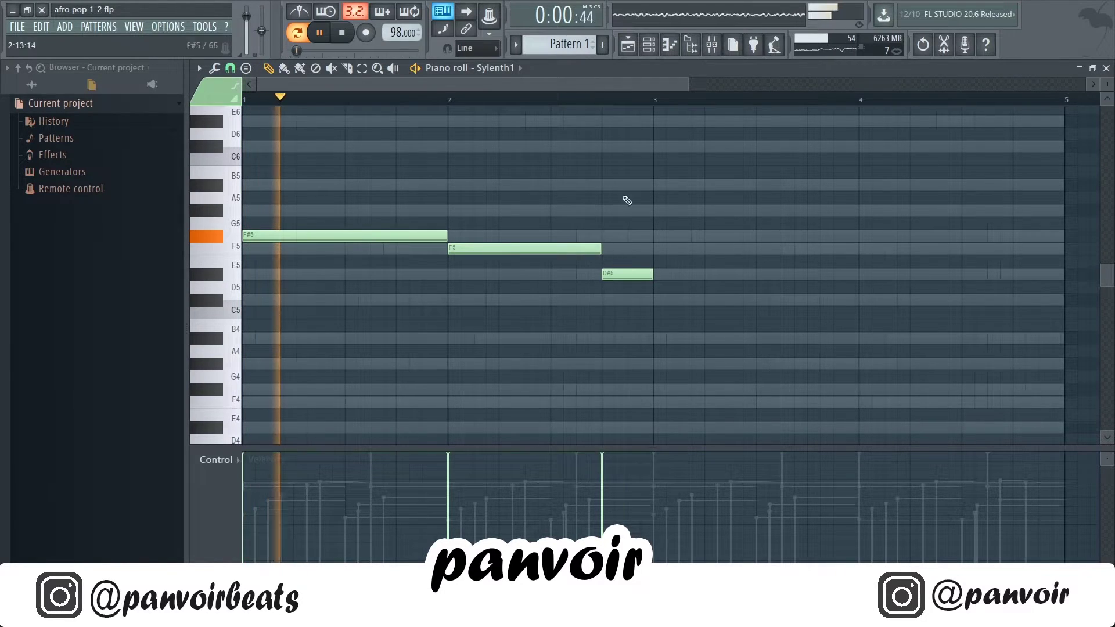
Duplicate the two-bar Sylenth1 line into bars 3 and 4, play it back and close the piano roll
left_click_drag(658, 105, 34, 210)
key("ctrl+b")
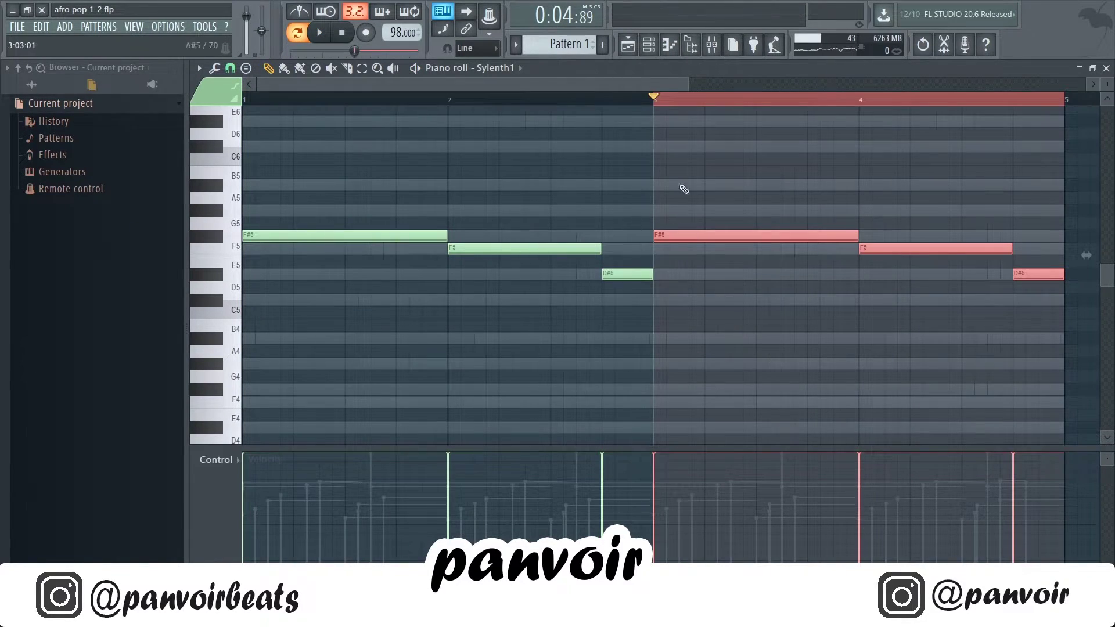
left_click(668, 105)
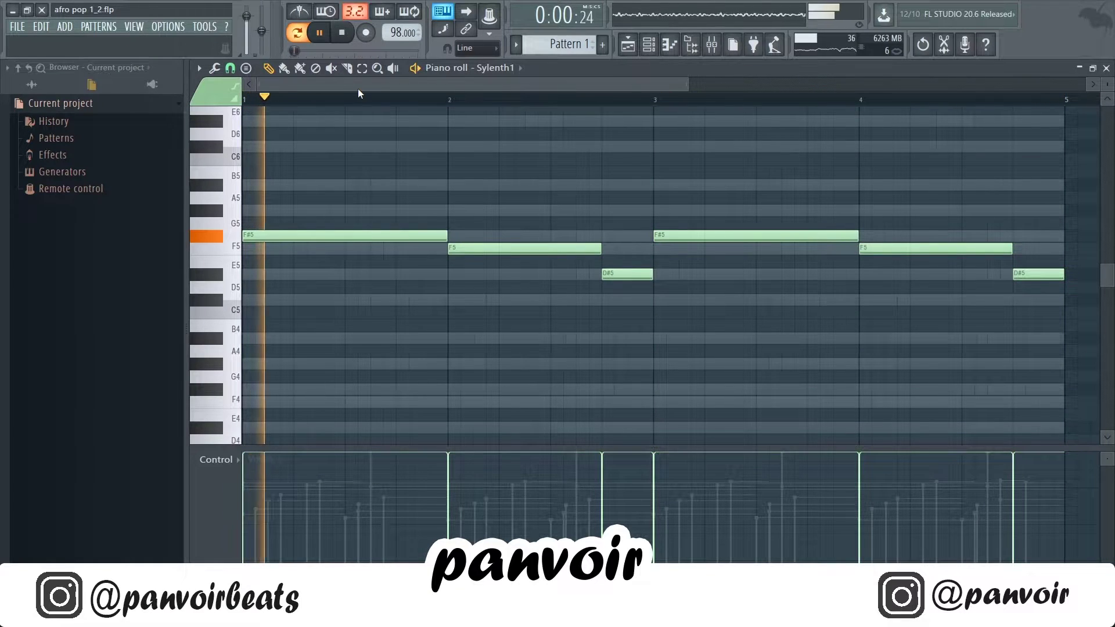
scroll(406, 152, "down", 2, "ctrl")
scroll(347, 180, "up", 1)
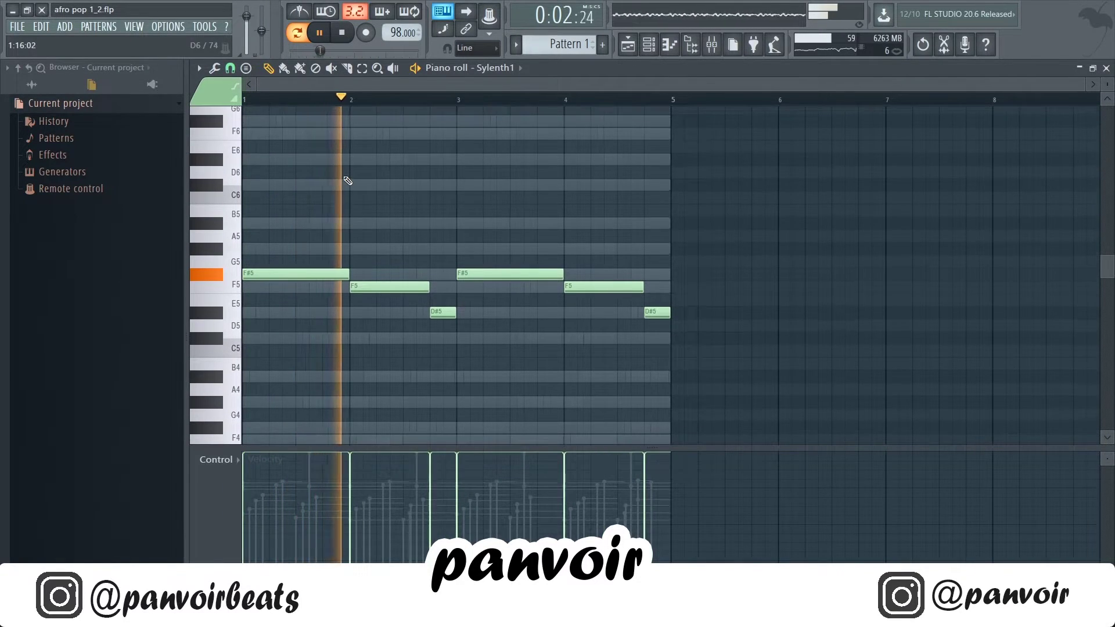
key("F7")
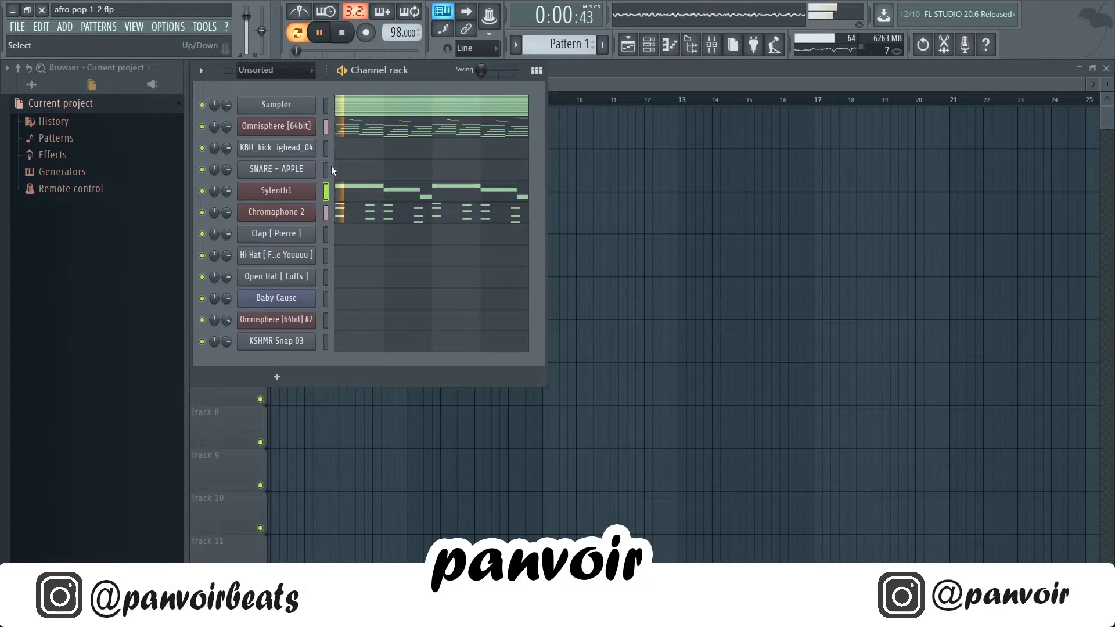
key("F7")
key("F7")
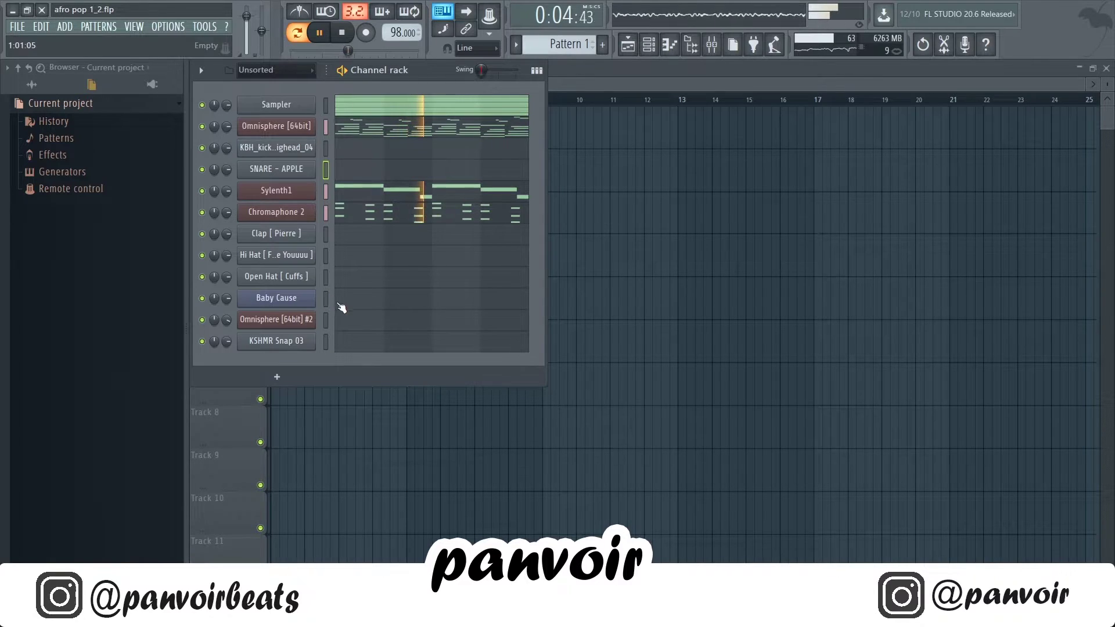
key("F7")
key("F7")
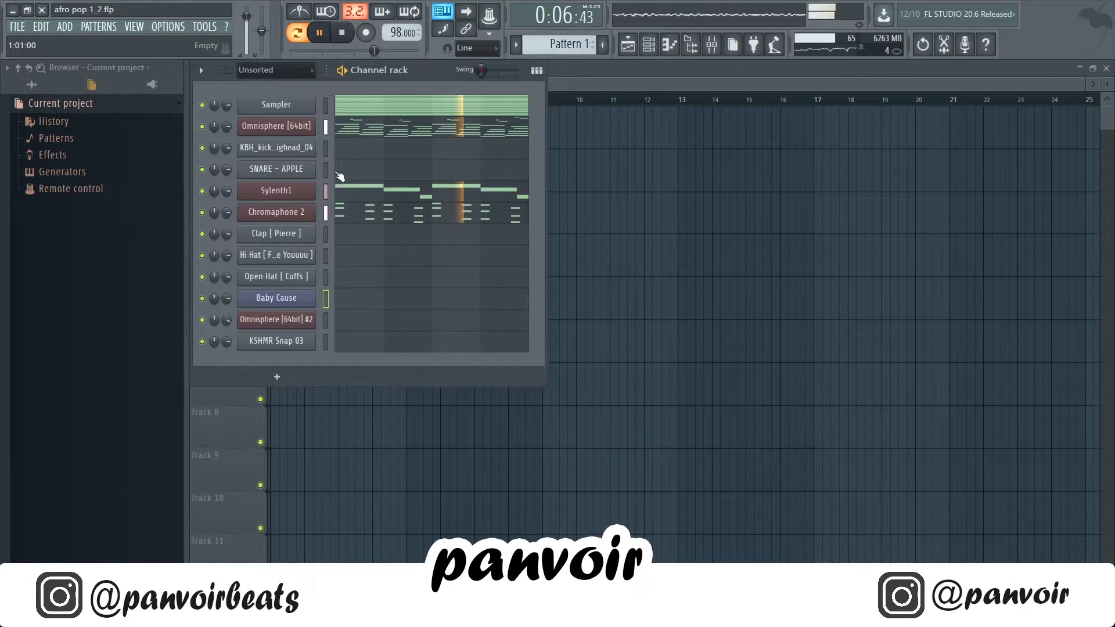
left_click(341, 151)
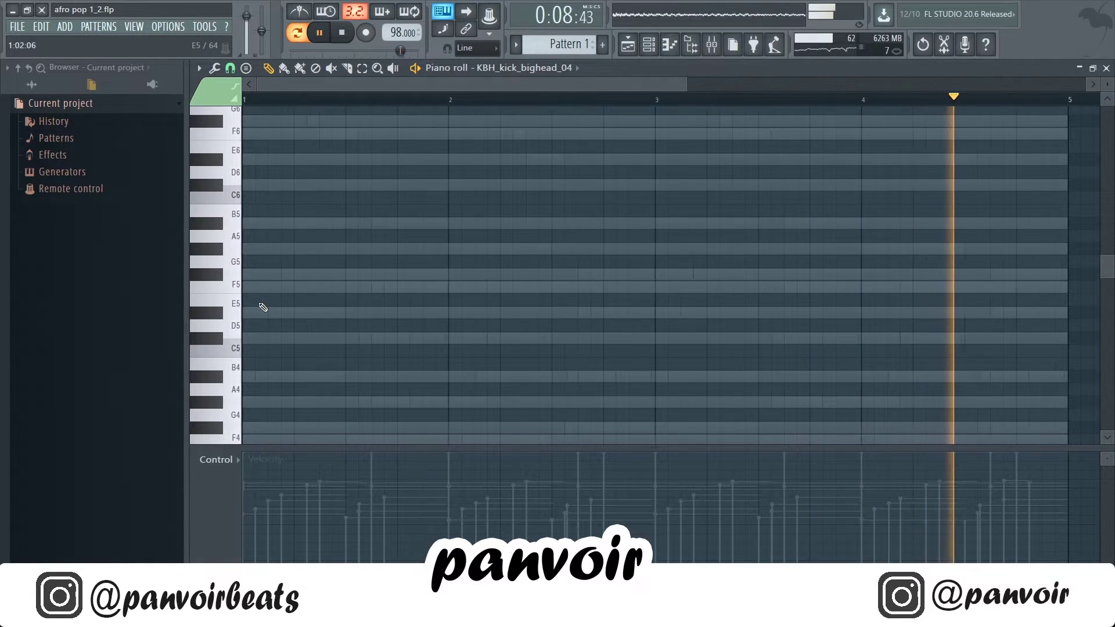
key("F7")
Place one-step C#5 hits for the SNARE - APPLE channel at steps 4 and 13 of all four bars
left_click(345, 176)
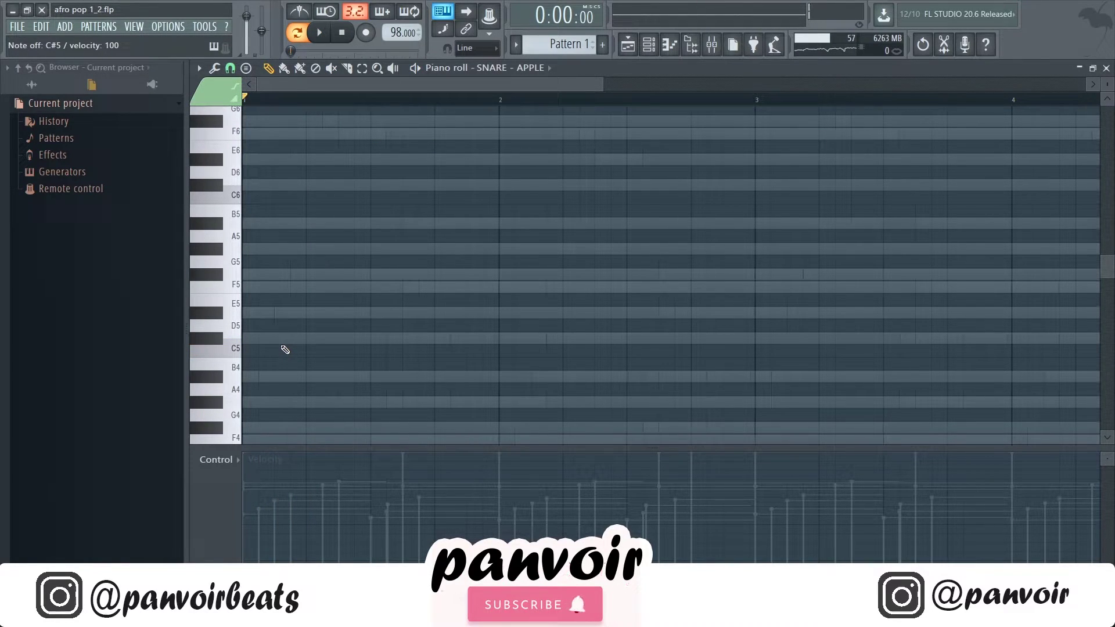
left_click(293, 339)
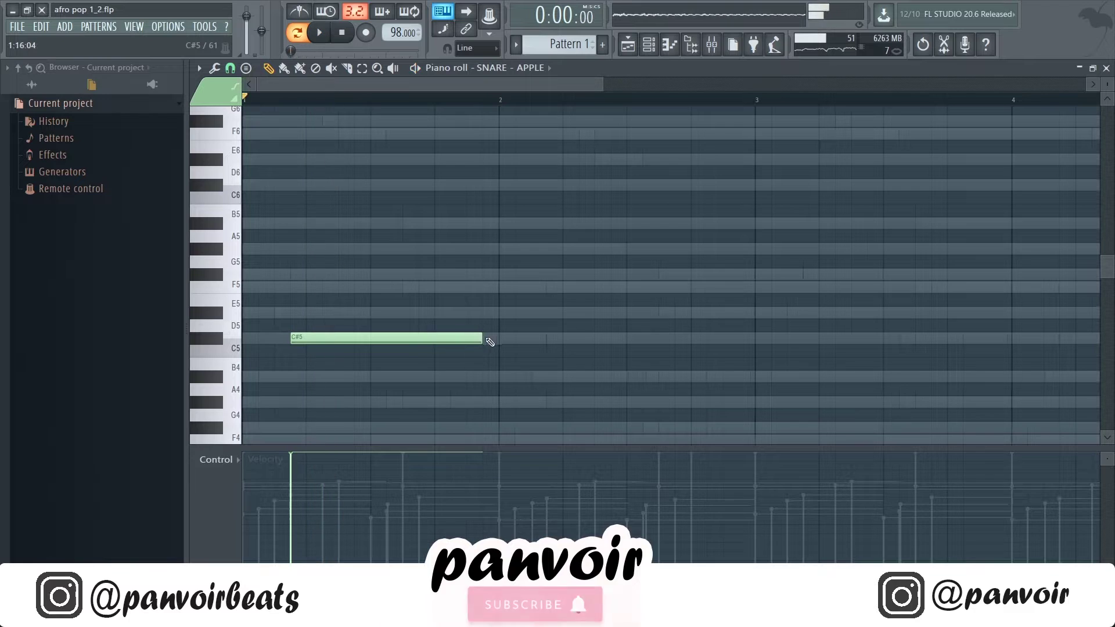
key("space")
left_click(444, 338)
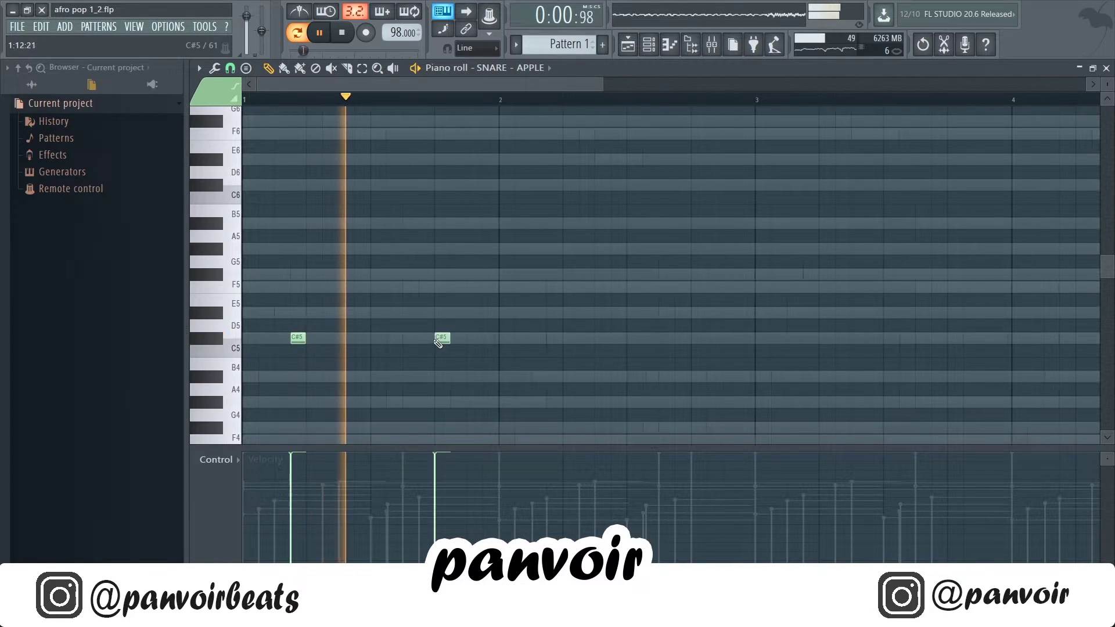
scroll(430, 348, "down", 2)
left_click(399, 339)
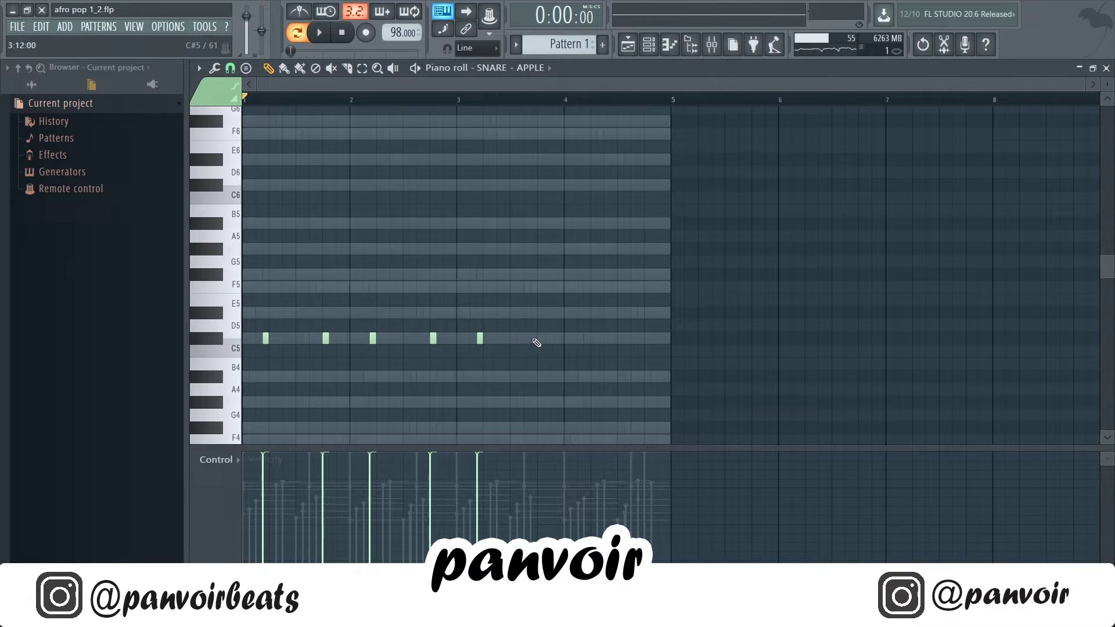
key("space")
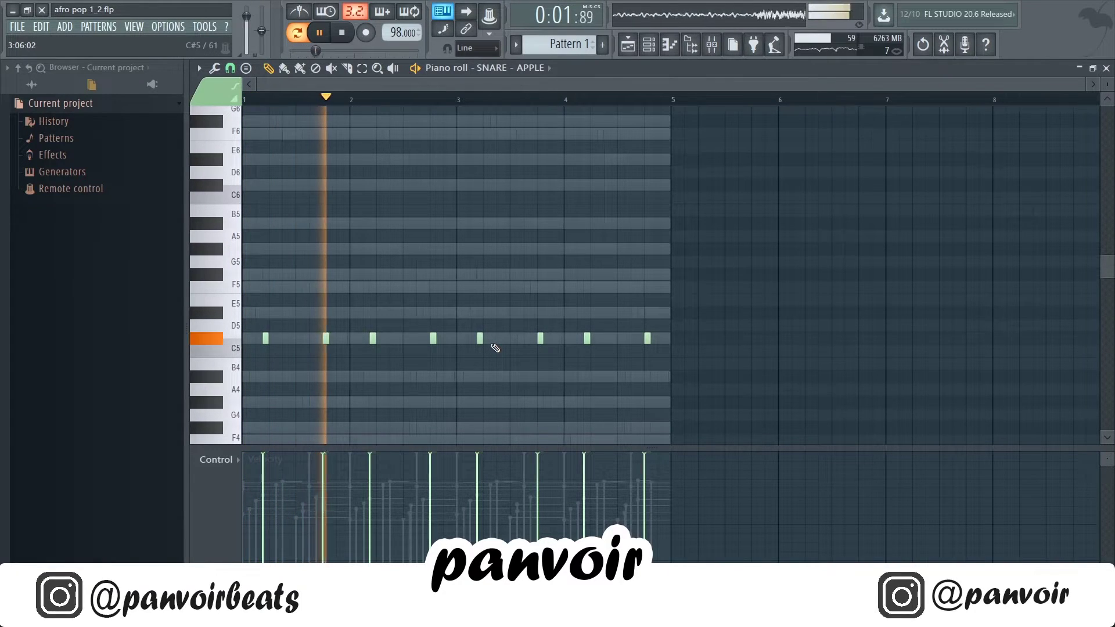
key("Escape")
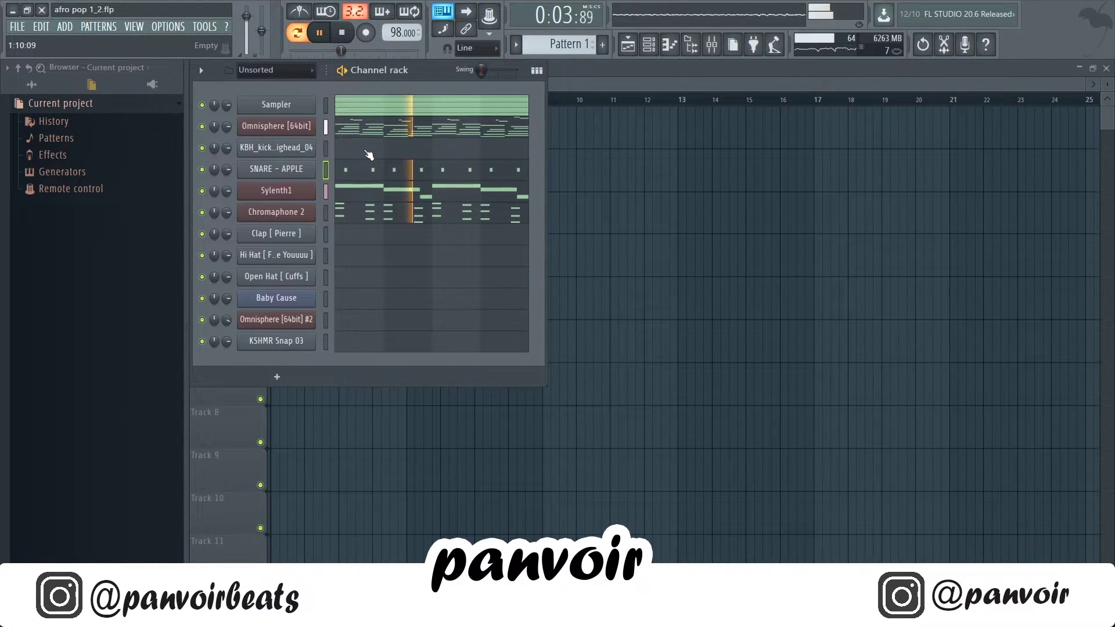
Place one-step C#5 hits for the Clap [ Pierre ] channel at steps 5 and 13 of all four bars
left_click(350, 244)
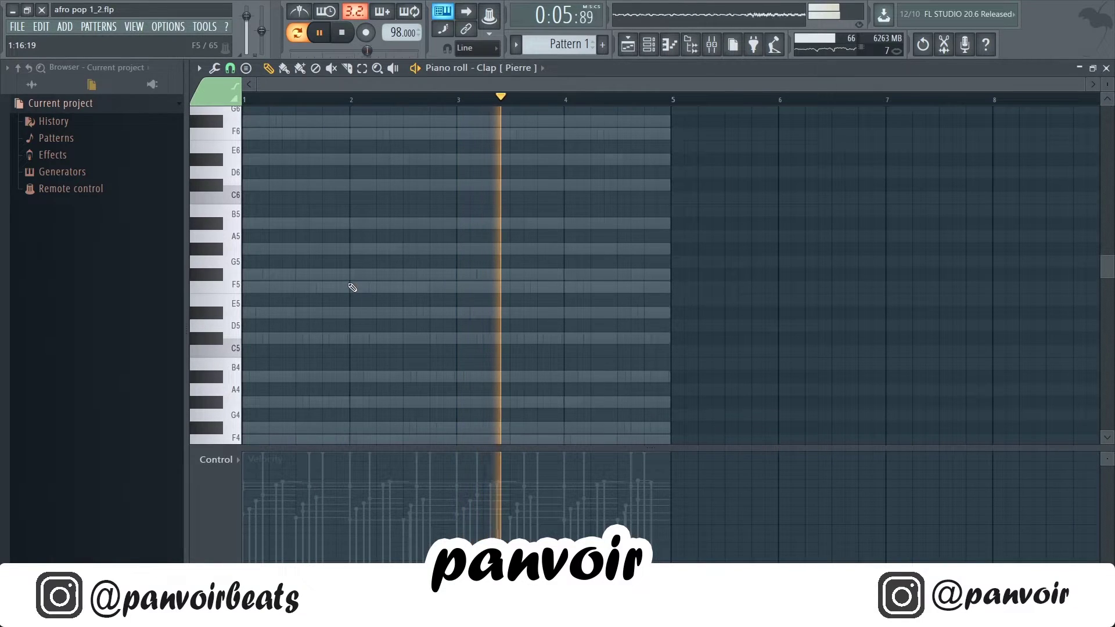
left_click(273, 339)
left_click(326, 339)
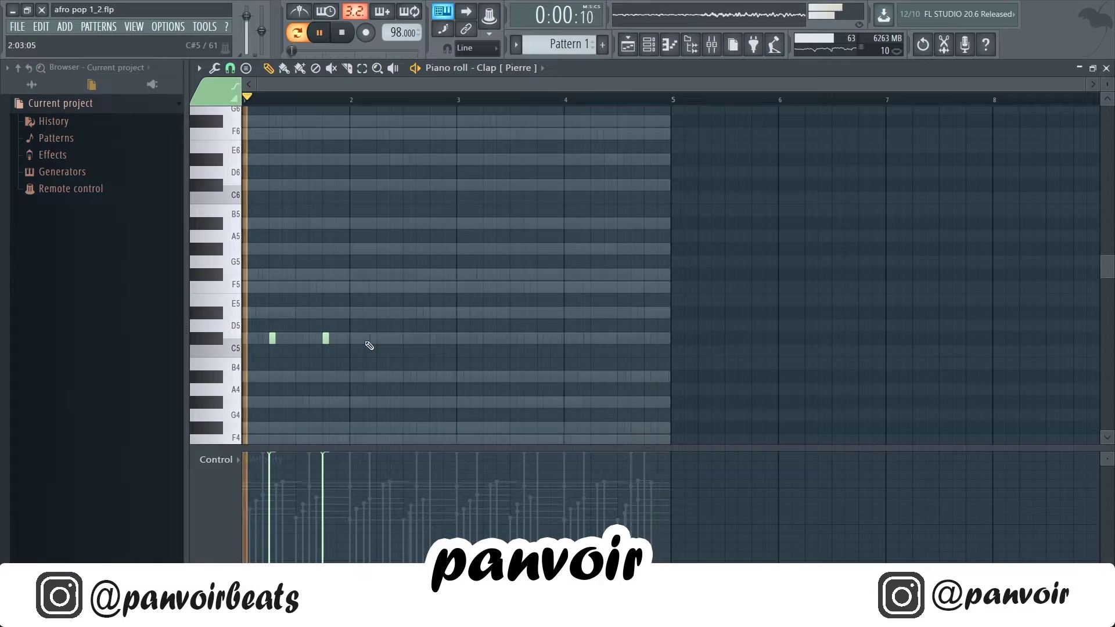
left_click(379, 339)
left_click(433, 339)
left_click(487, 339)
left_click(540, 339)
left_click(593, 339)
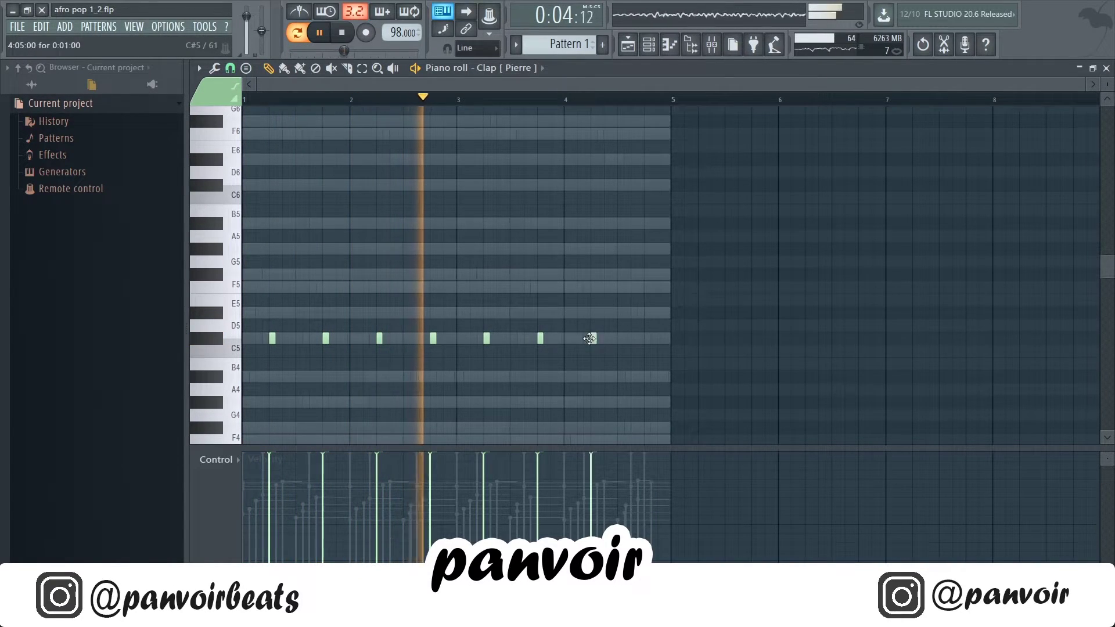
key("F6")
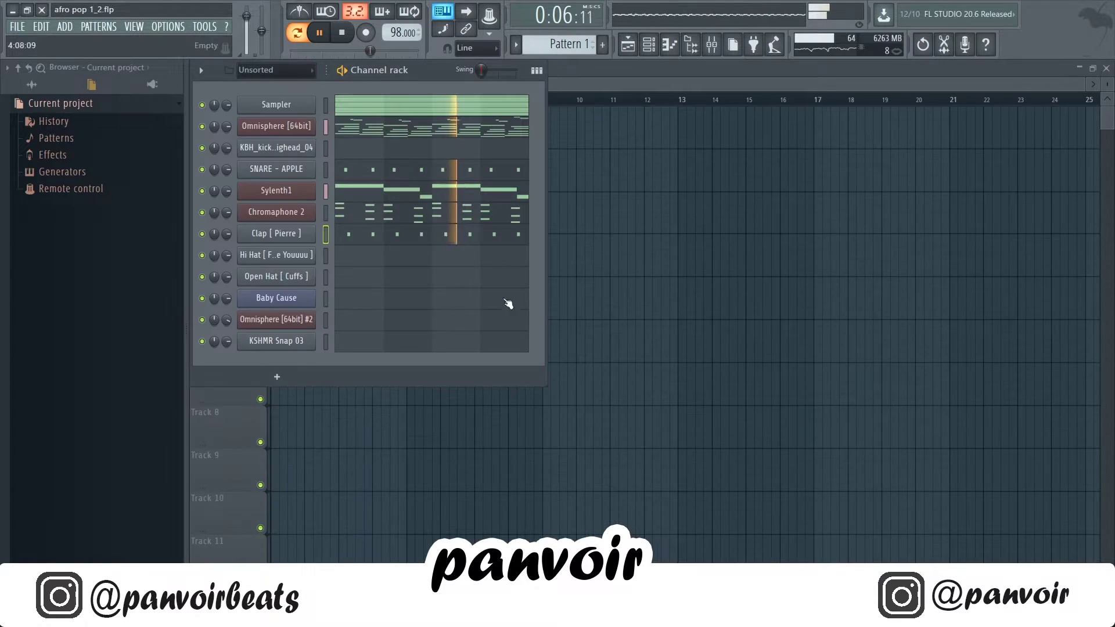
Place one-step C#5 hits for KBH_kick_bighead_04 at steps 1 and 15 of bars 1 and 3 and step 1 of bars 2 and 4
left_click(366, 152)
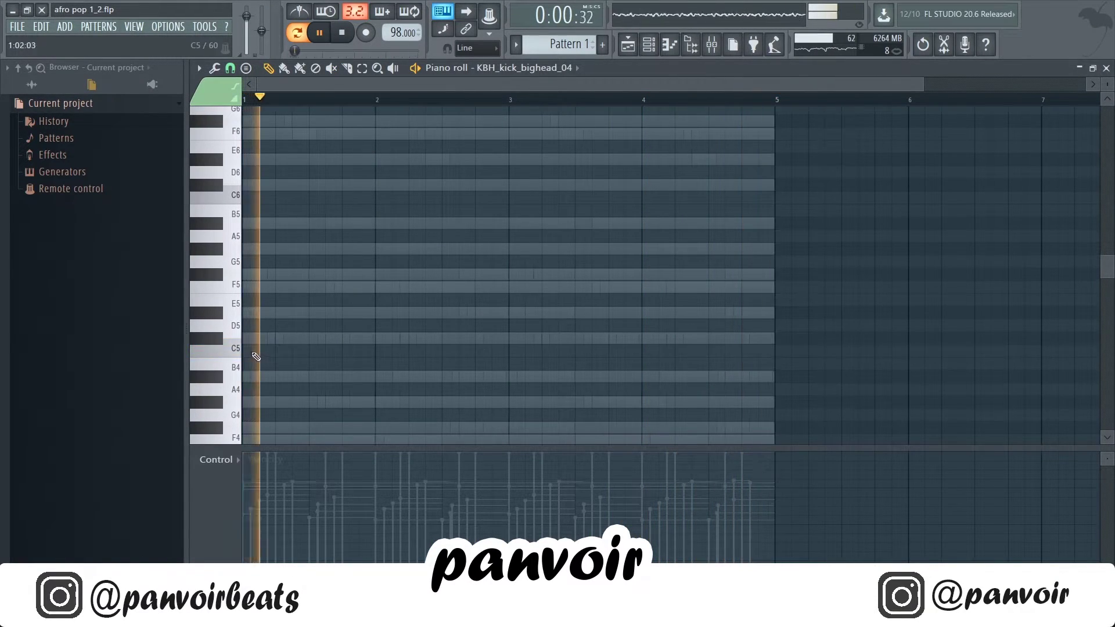
key("space")
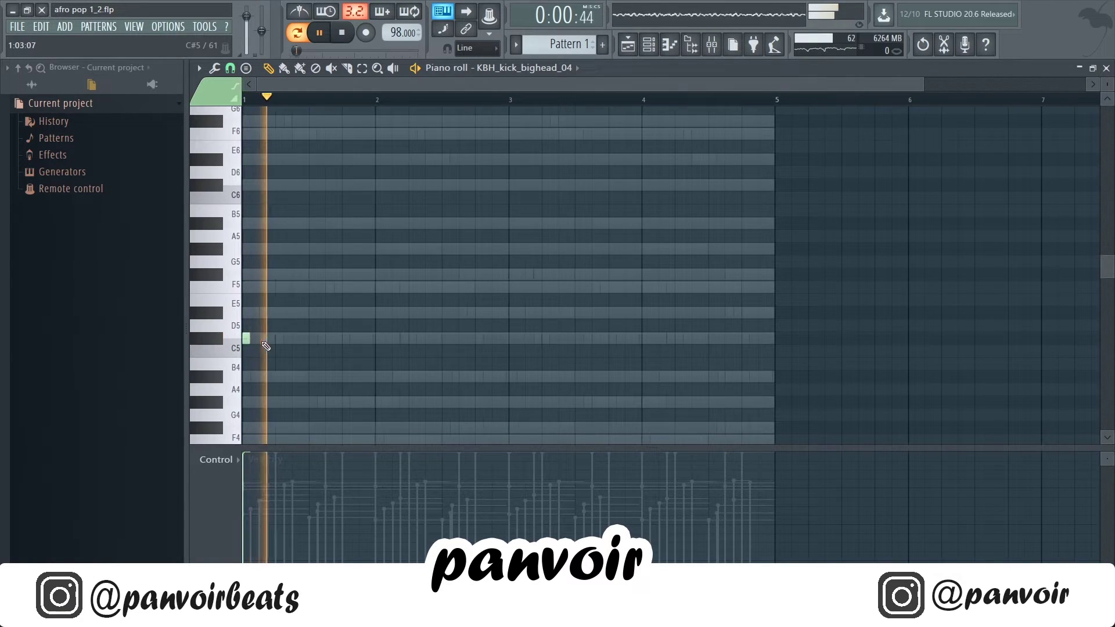
key("space")
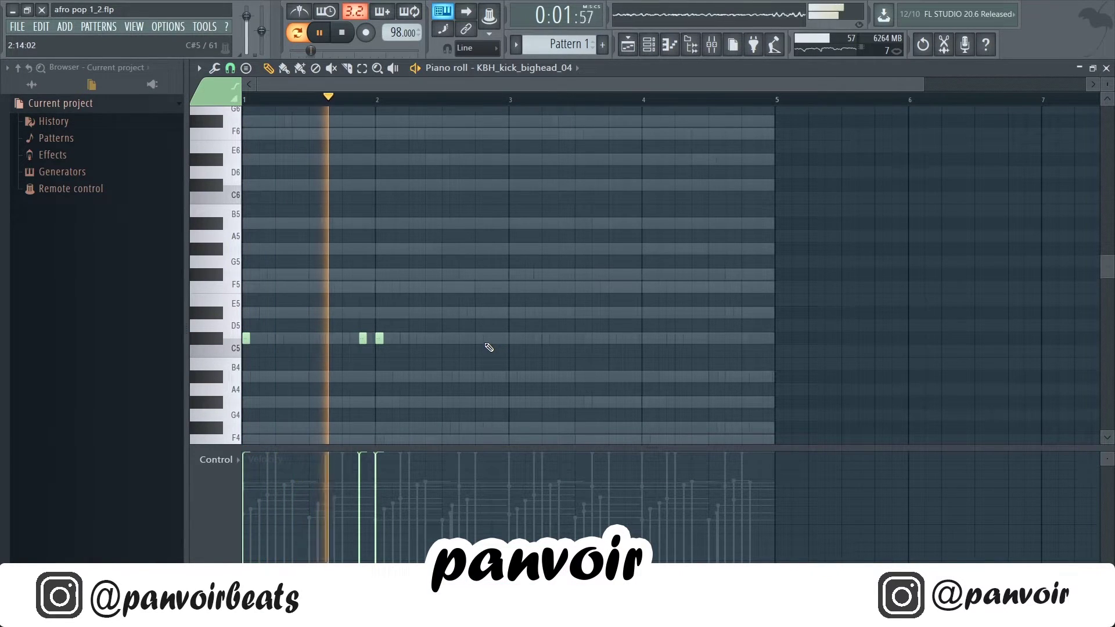
left_click(511, 339)
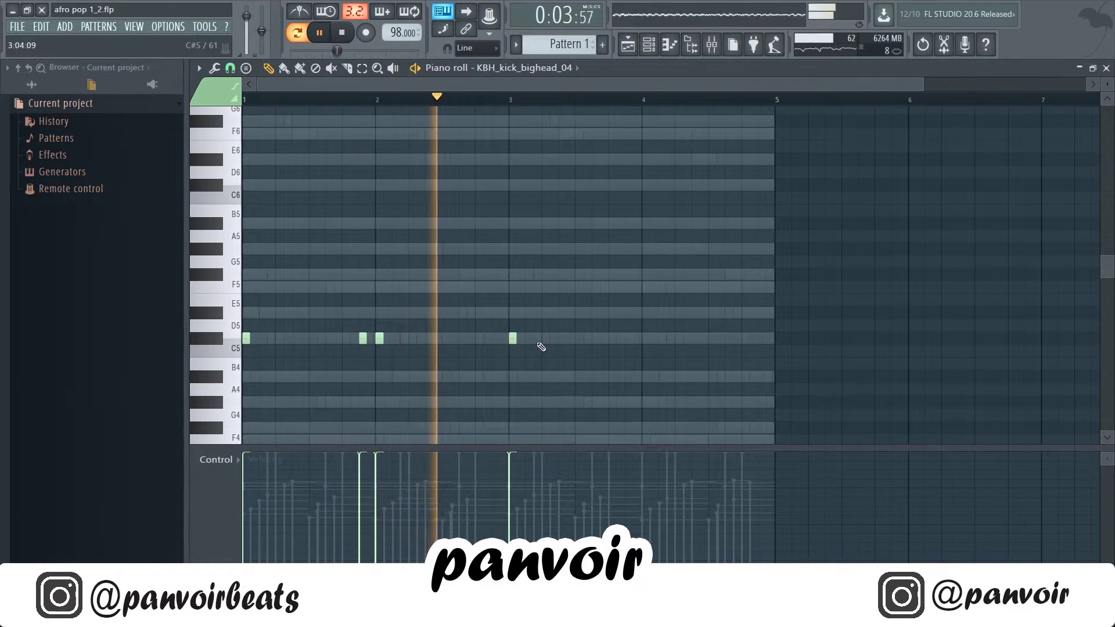
left_click(640, 339)
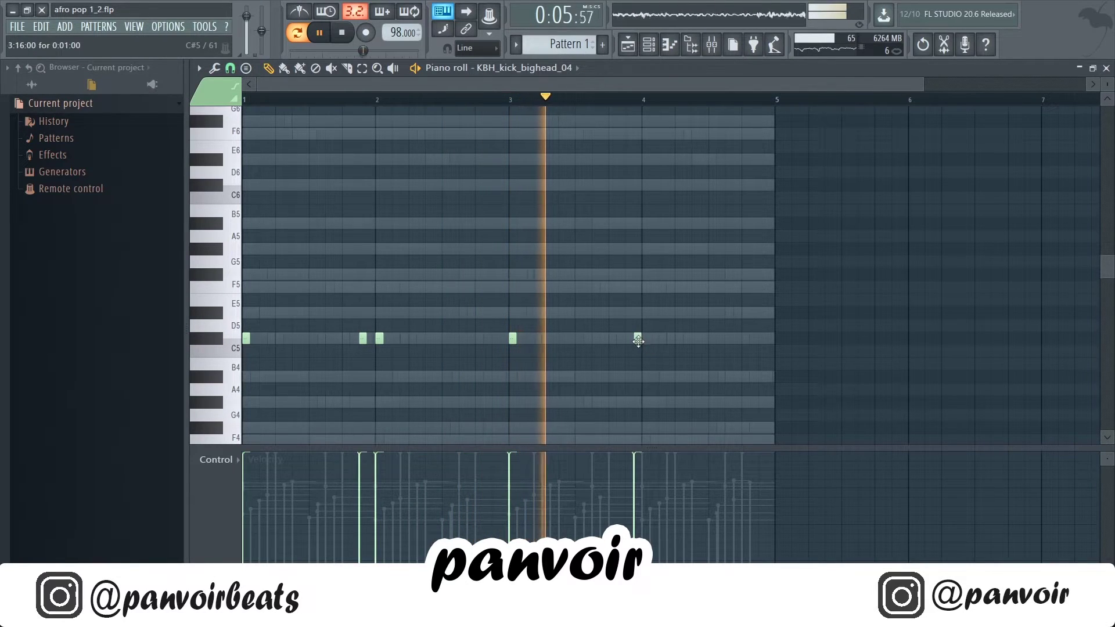
left_click_drag(641, 338, 647, 338)
left_click(627, 338)
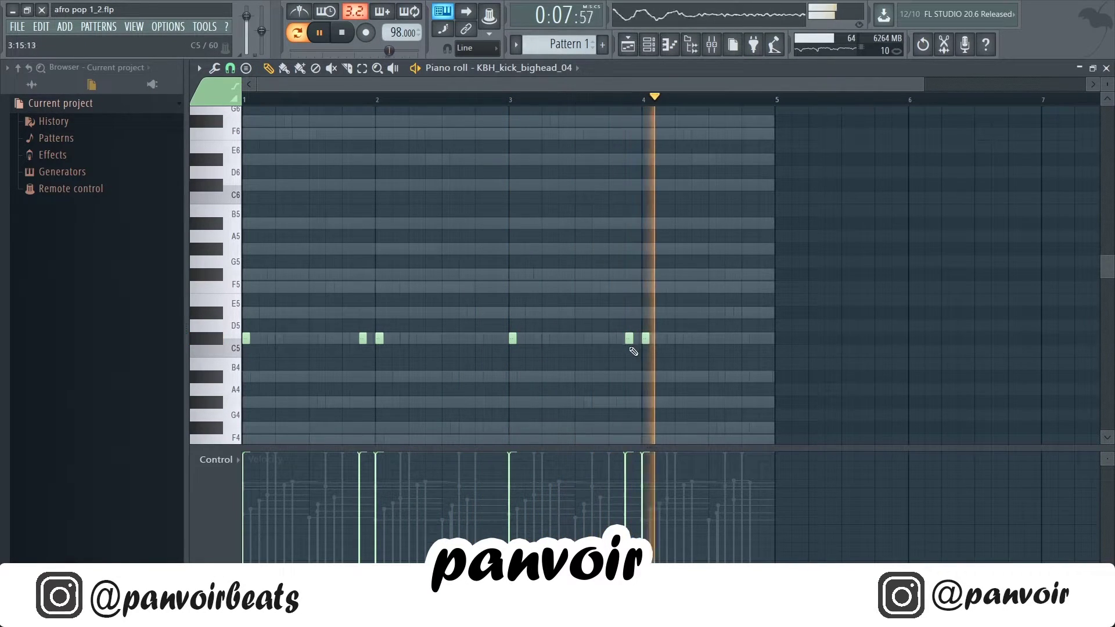
scroll(619, 346, "down", 1)
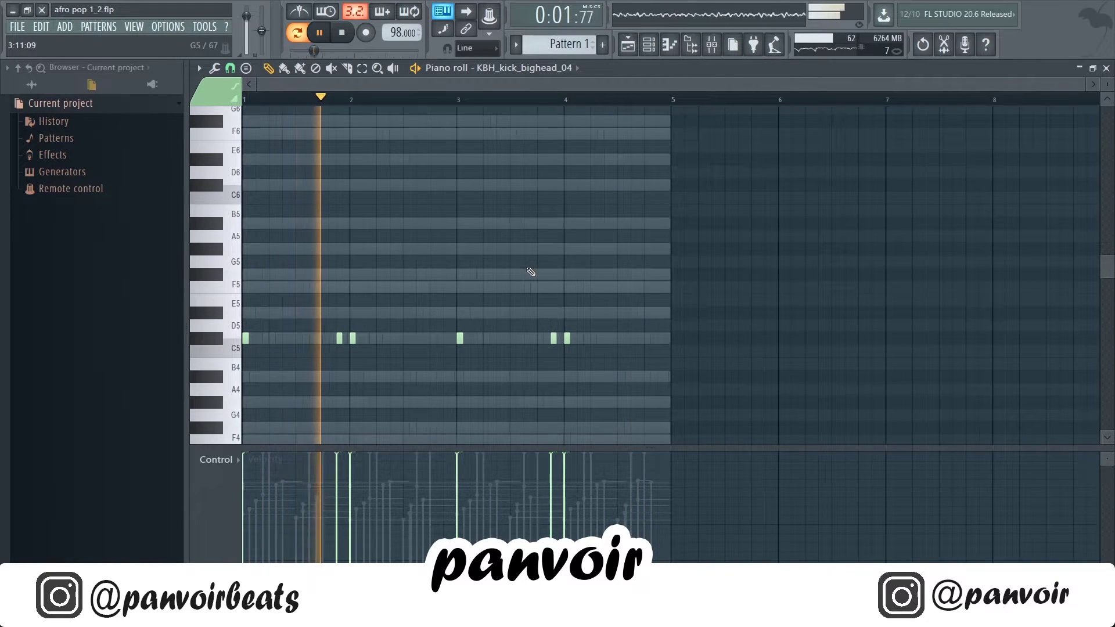
Place Hi Hat [ Flex Like Youuuu ] C#5 hits at steps 1 and 4 of bar 1 and lower-velocity F#4 hits at steps 5 and 6
scroll(530, 272, "down", 2)
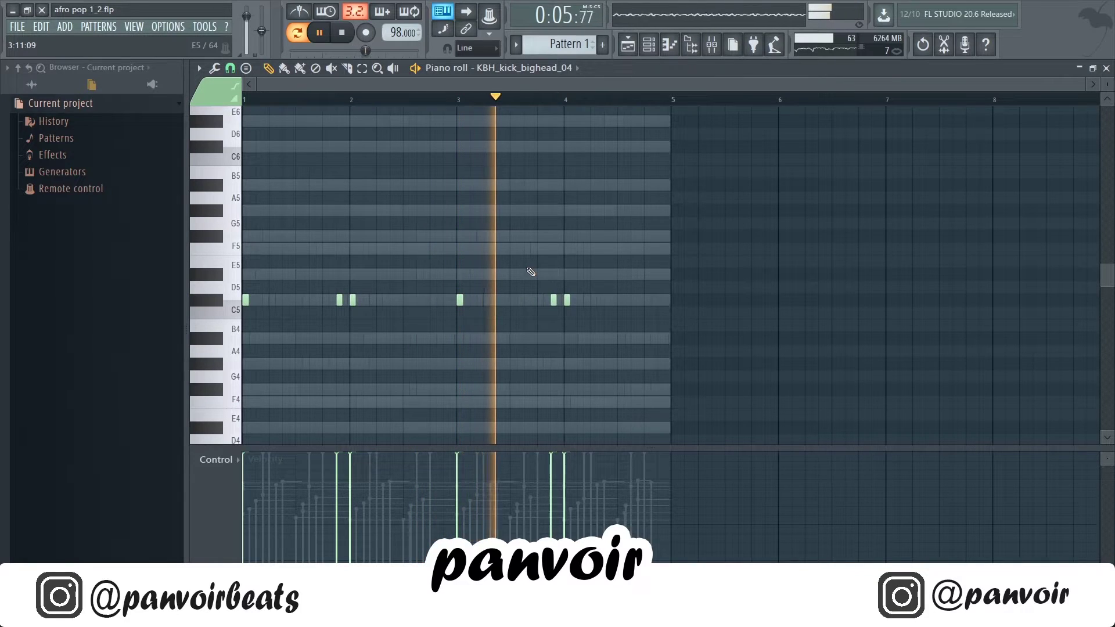
key("F7")
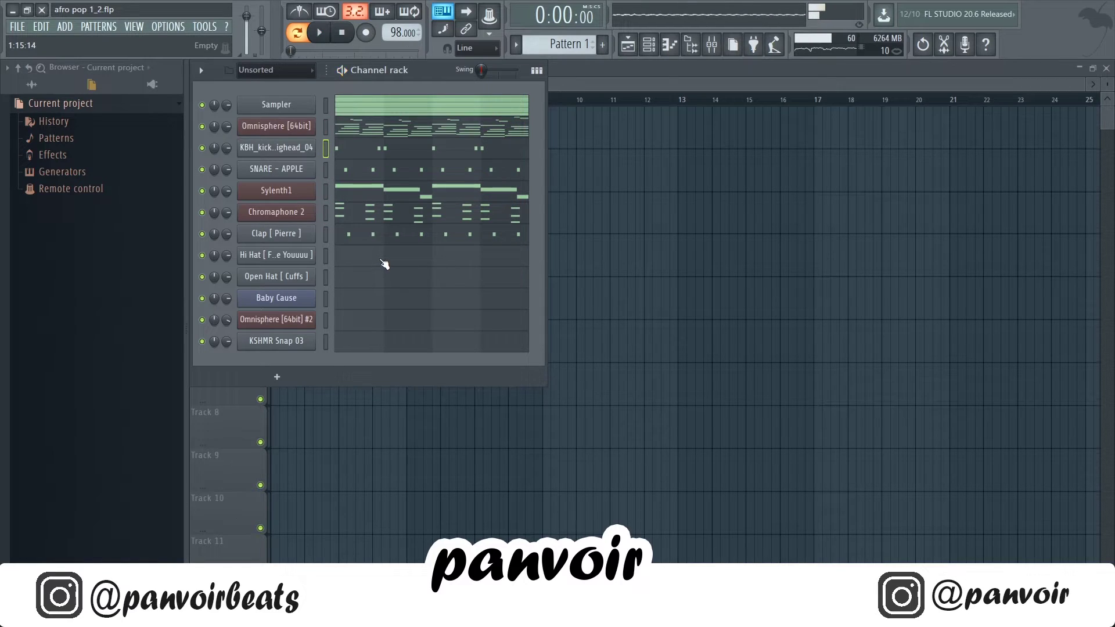
left_click(361, 263)
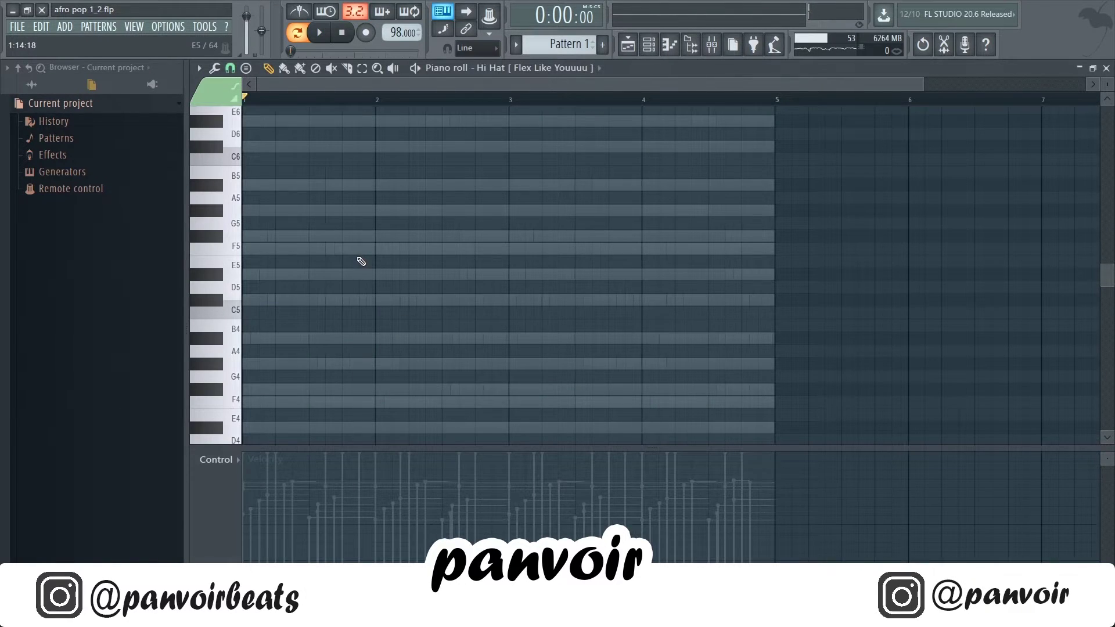
key("space")
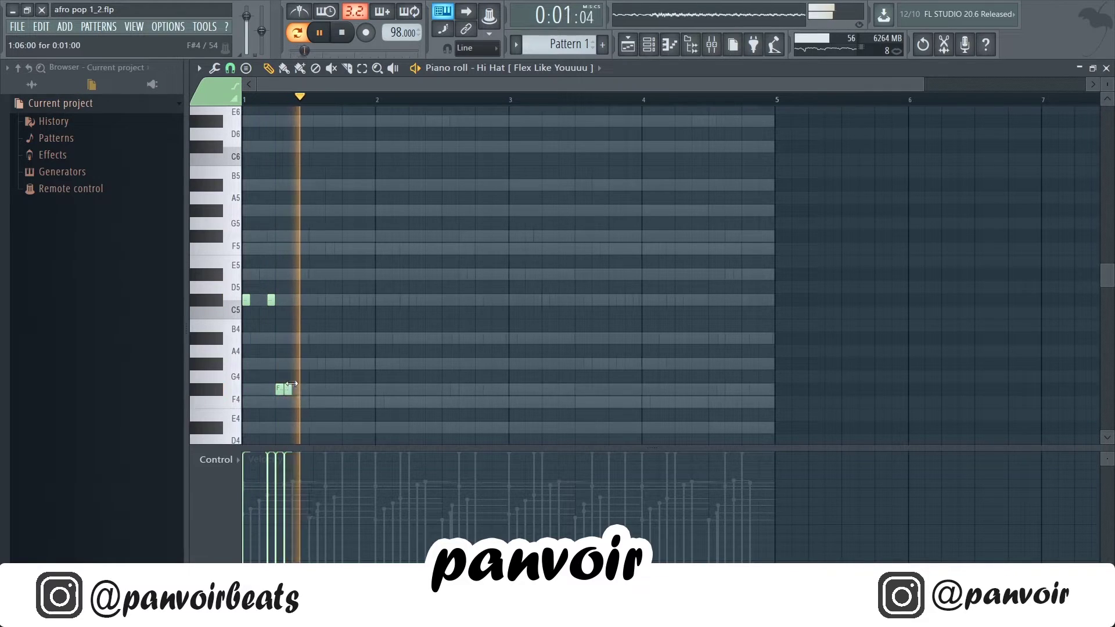
key("space")
left_click_drag(283, 503, 291, 475)
key("space")
key("space")
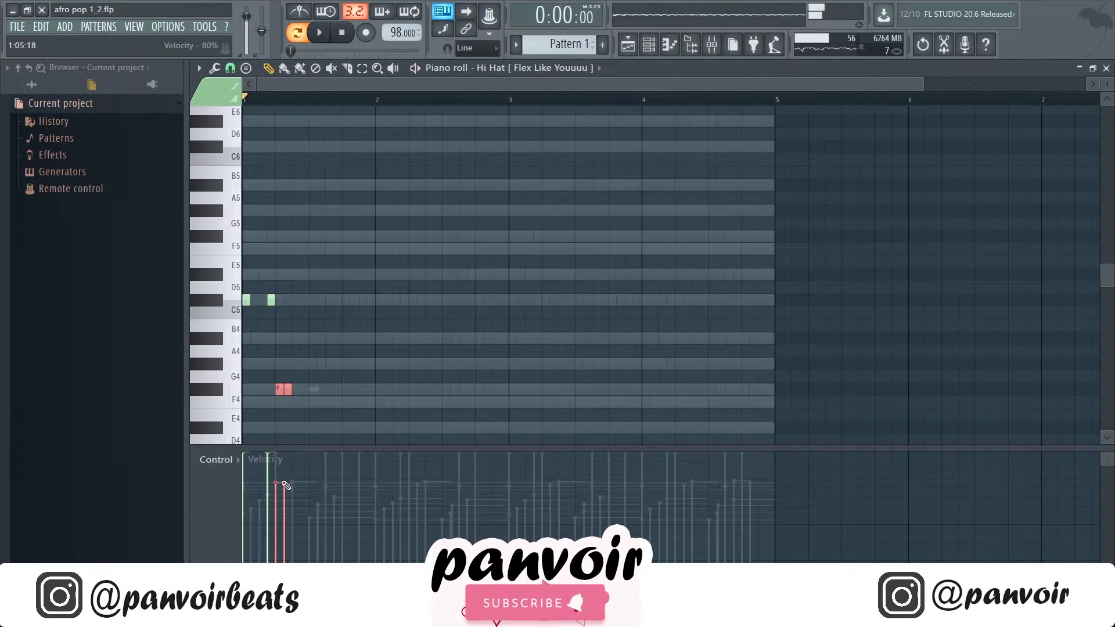
key("space")
key("space")
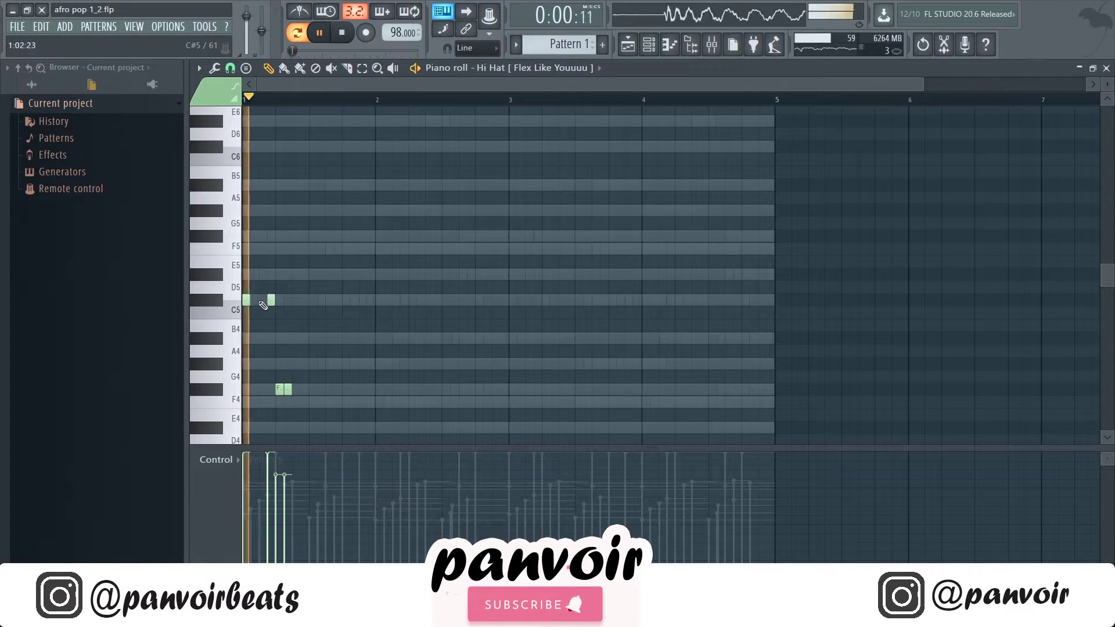
key("space")
Fill out the two-bar hi-hat pattern with C#5 hits, a fast four-note D#5 roll in bar 1 and F#4 hits at steps 5 and 6 of bar 2
scroll(326, 308, "up", 3)
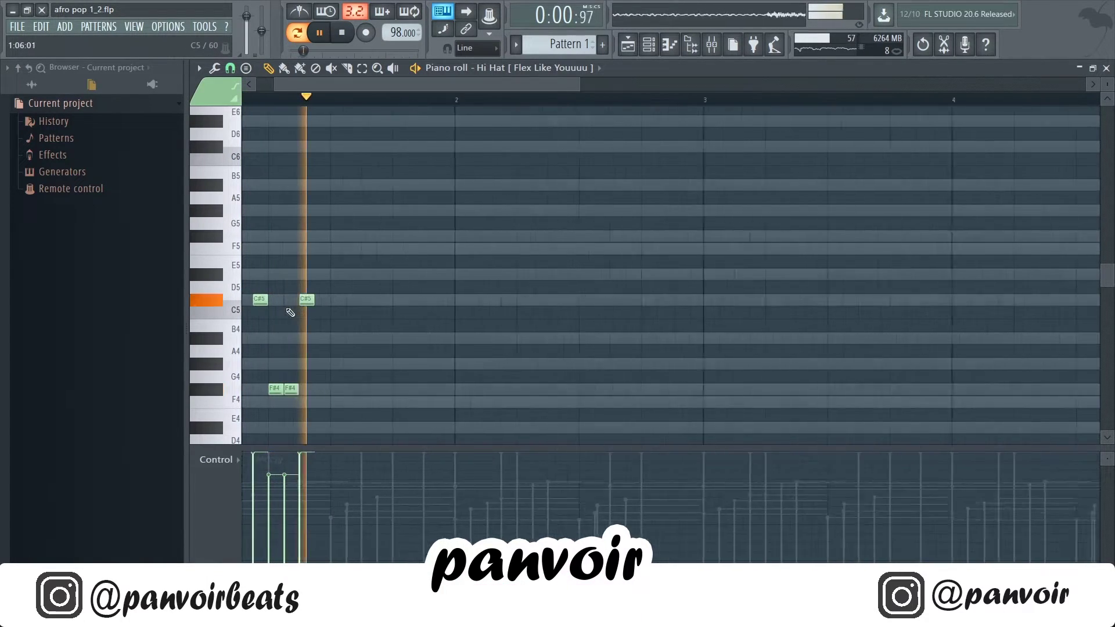
left_click(398, 299)
left_click(383, 299)
left_click(400, 299)
left_click(417, 301)
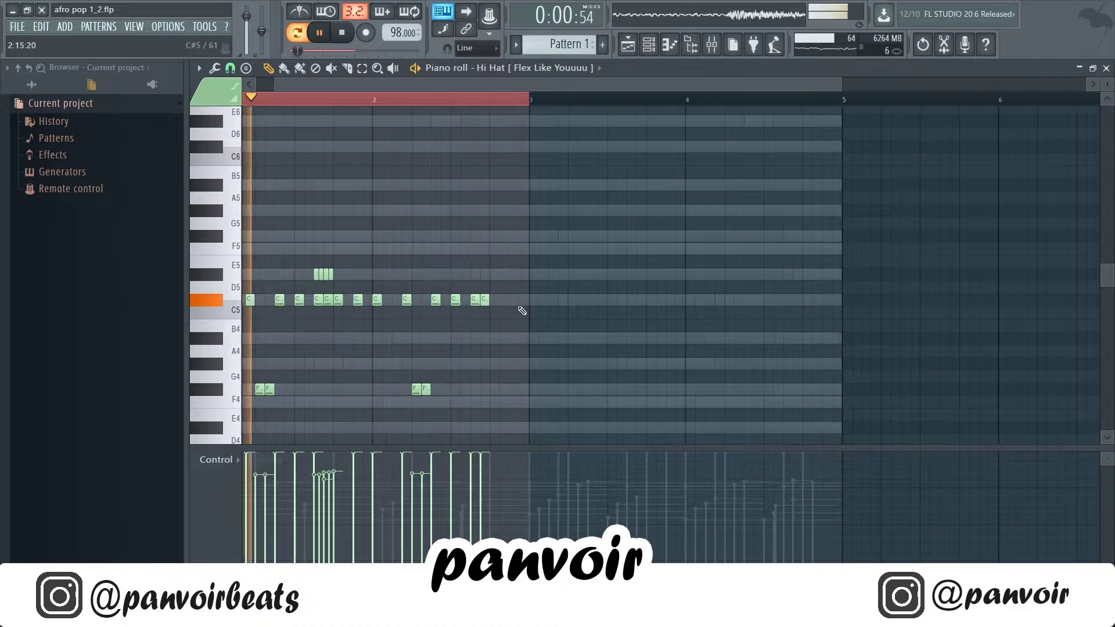
Duplicate the two-bar hi-hat pattern into bars 3 and 4, play it back and close the piano roll
scroll(445, 308, "down", 2, "ctrl")
scroll(445, 309, "down", 3)
key("ctrl+b")
key("space")
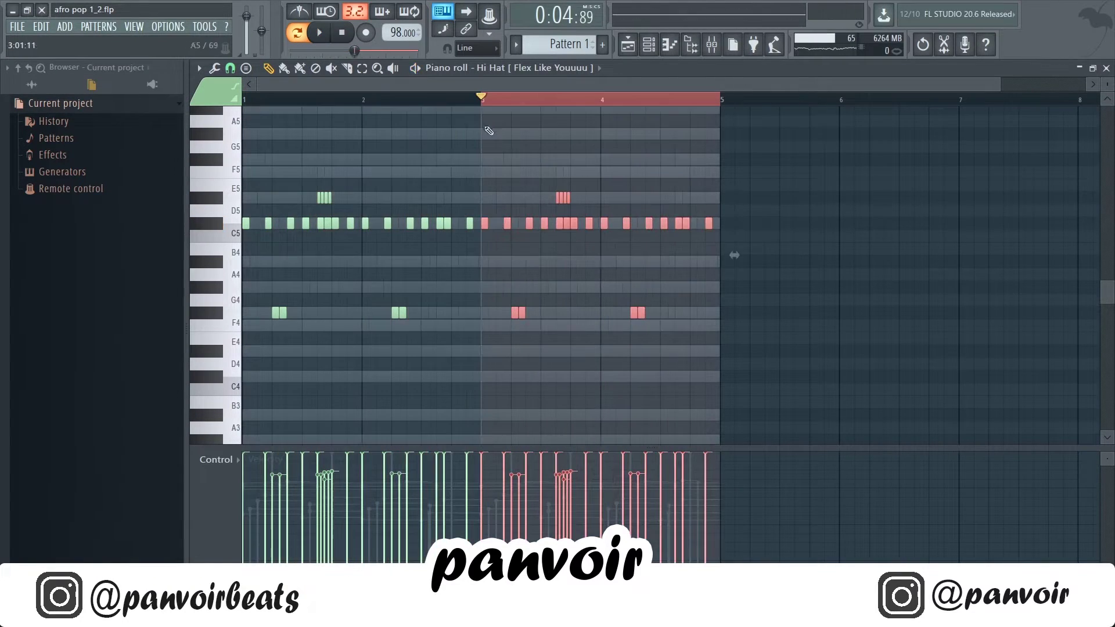
left_click(440, 159)
key("F6")
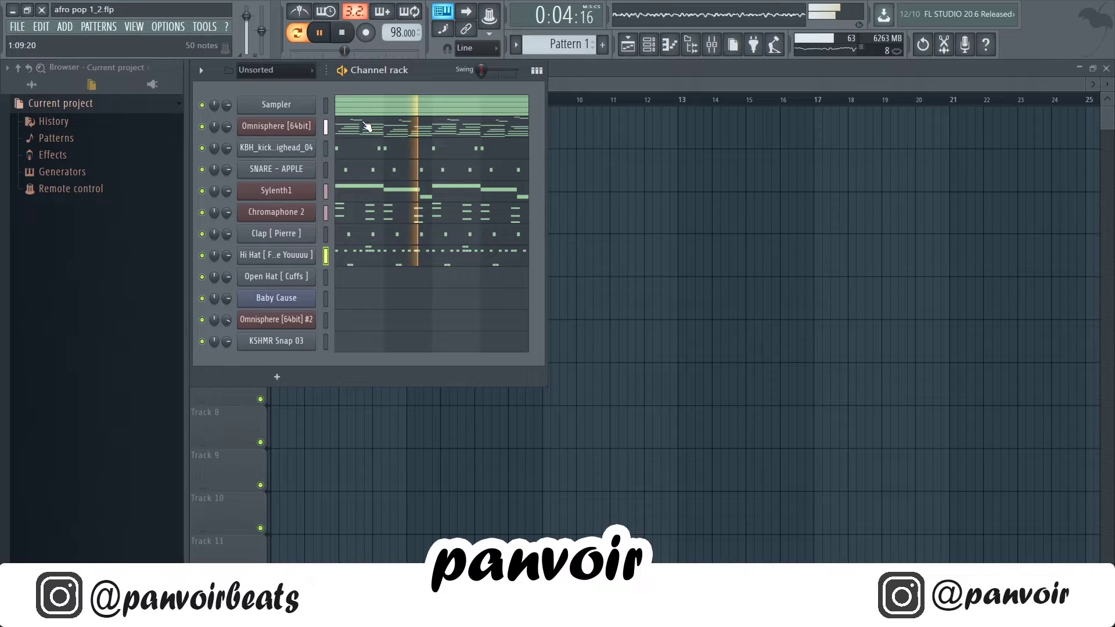
Place two-step A#4 notes for the Open Hat [ Cuffs ] channel at step 11 of bar 1 and step 7 of bar 3
left_click(348, 277)
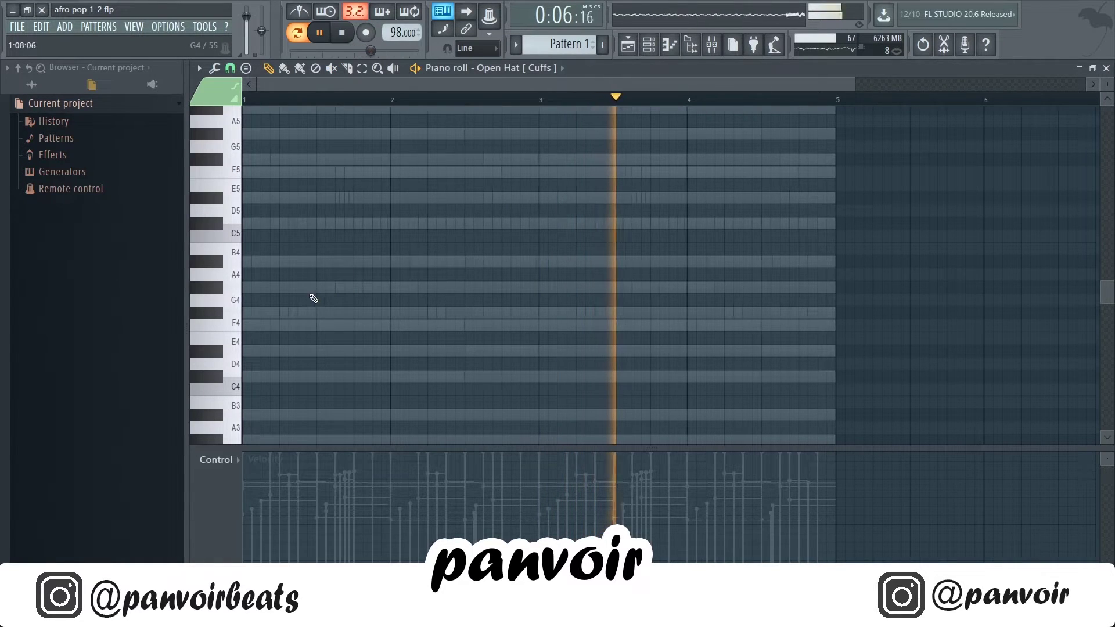
key("space")
left_click(207, 263)
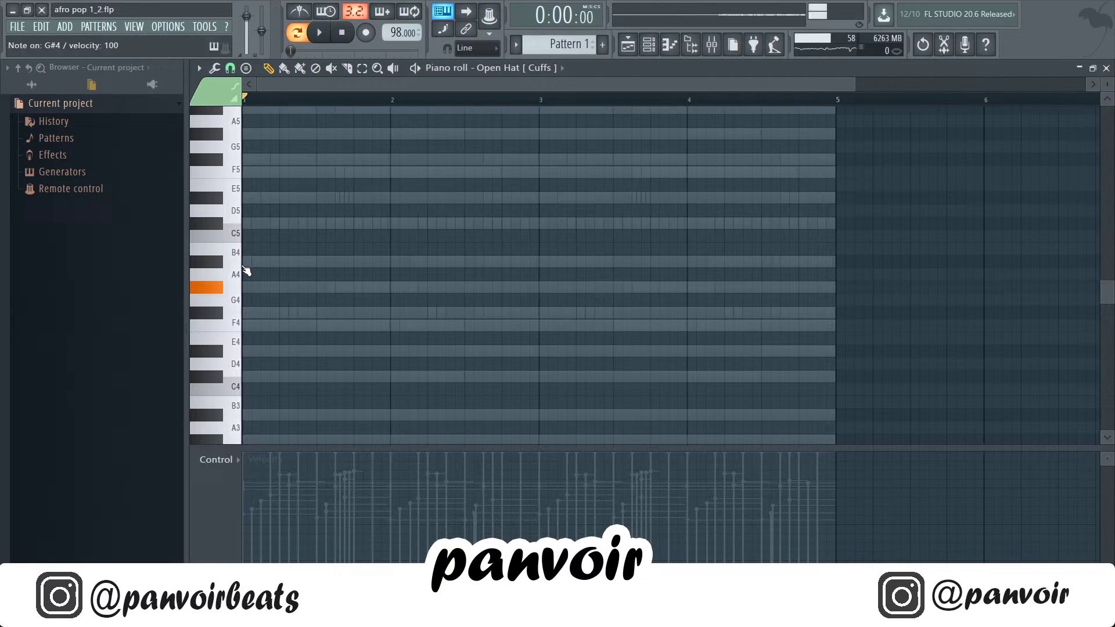
key("space")
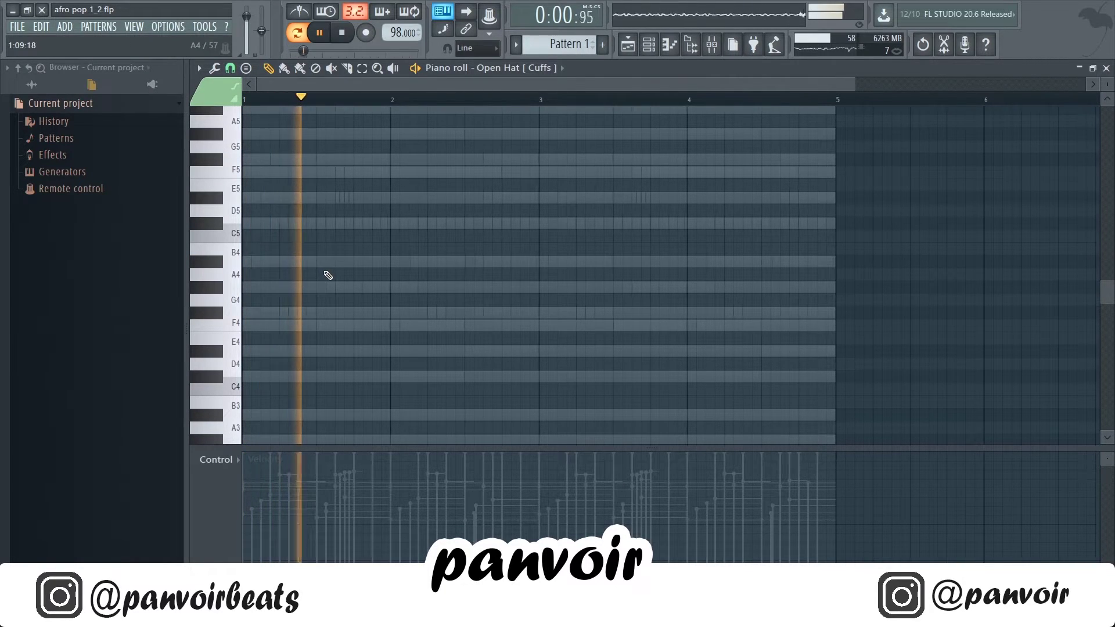
key("space")
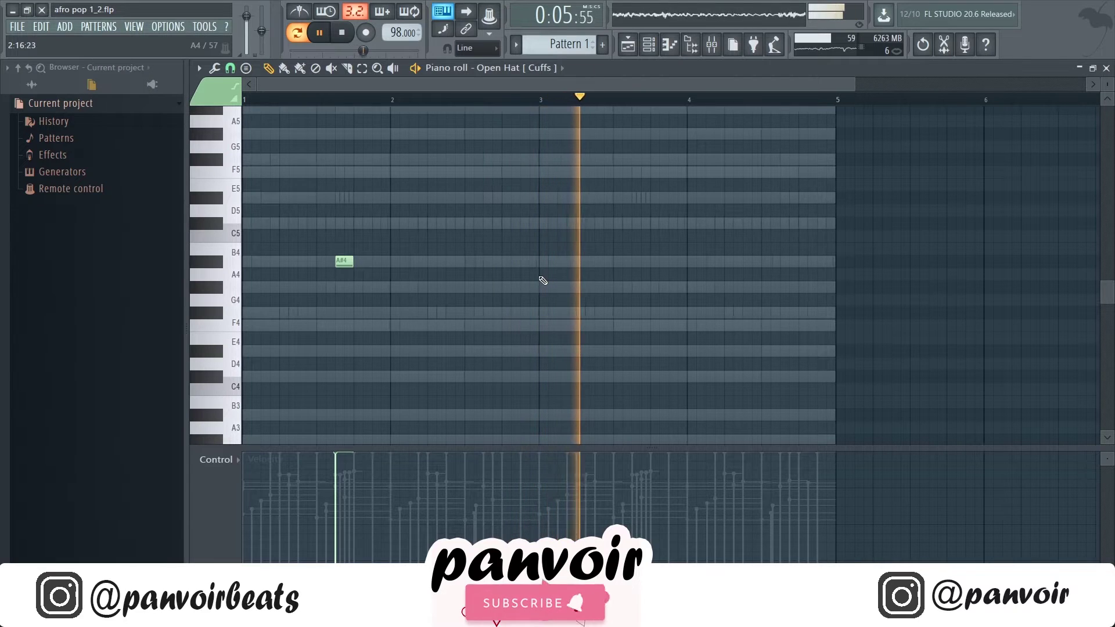
left_click(593, 262)
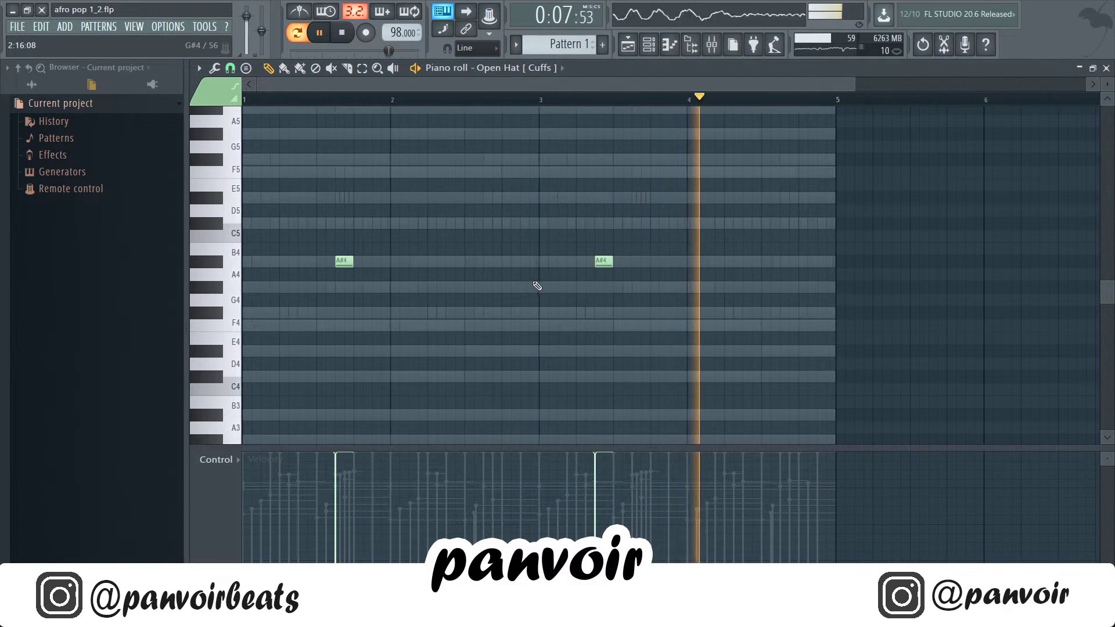
scroll(537, 287, "down", 1)
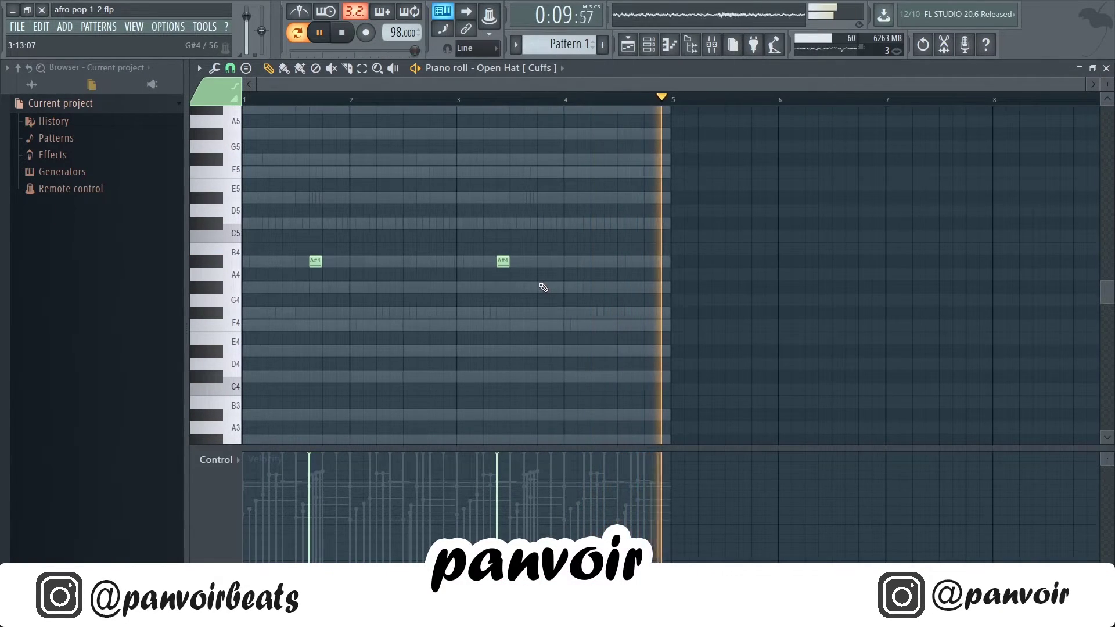
key("F7")
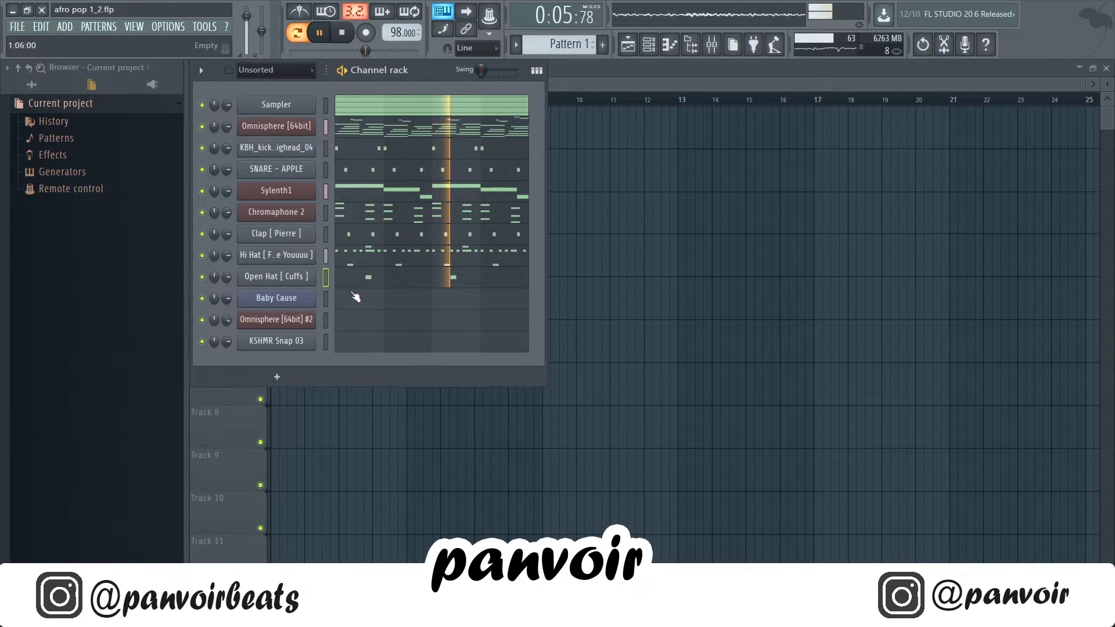
Add six-step Omnisphere [64bit] #2 notes: D#6 and F6 at steps 1 and 11 of bar 1, C#6 and D#6 at steps 1 and 11 of bar 2
left_click(354, 325)
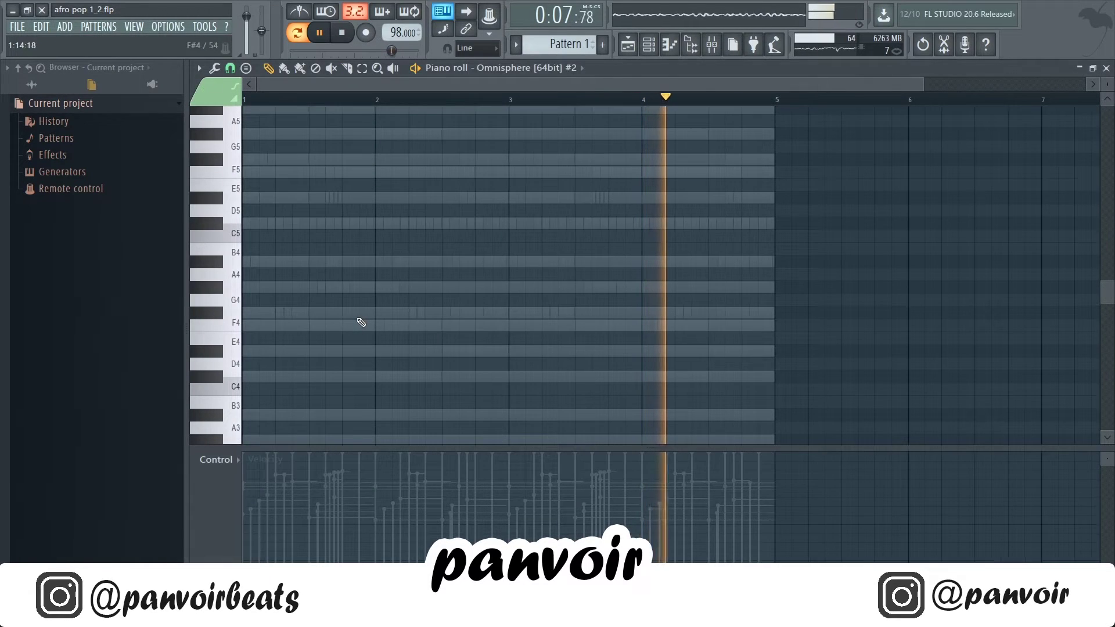
key("space")
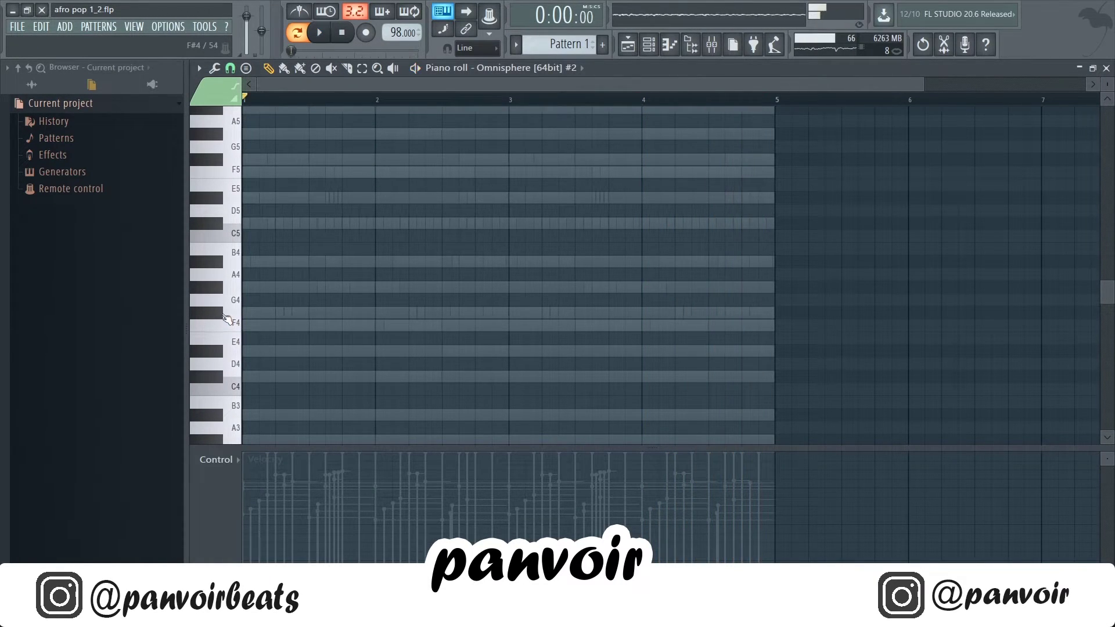
scroll(281, 294, "up", 3)
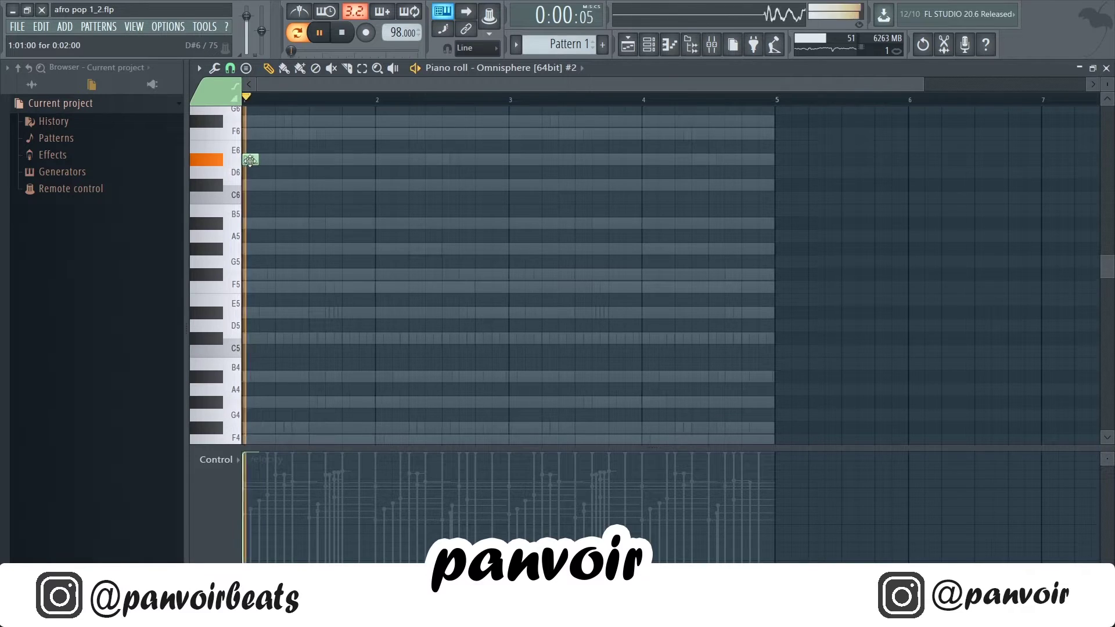
left_click_drag(258, 160, 291, 160)
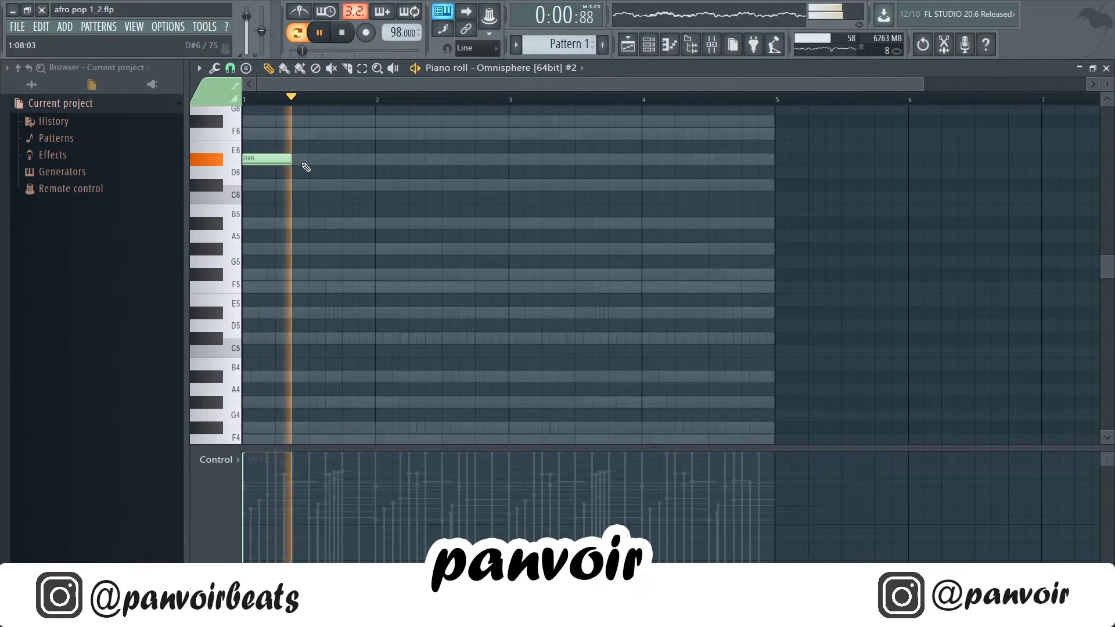
left_click(331, 134)
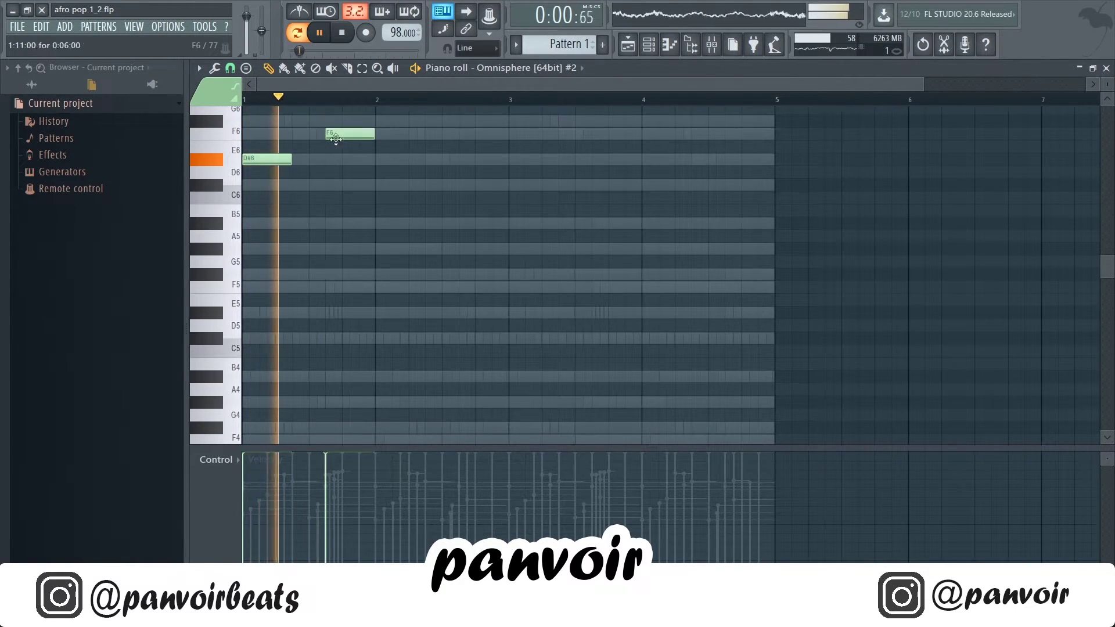
left_click(394, 186)
key("space")
left_click_drag(394, 185, 391, 186)
key("space")
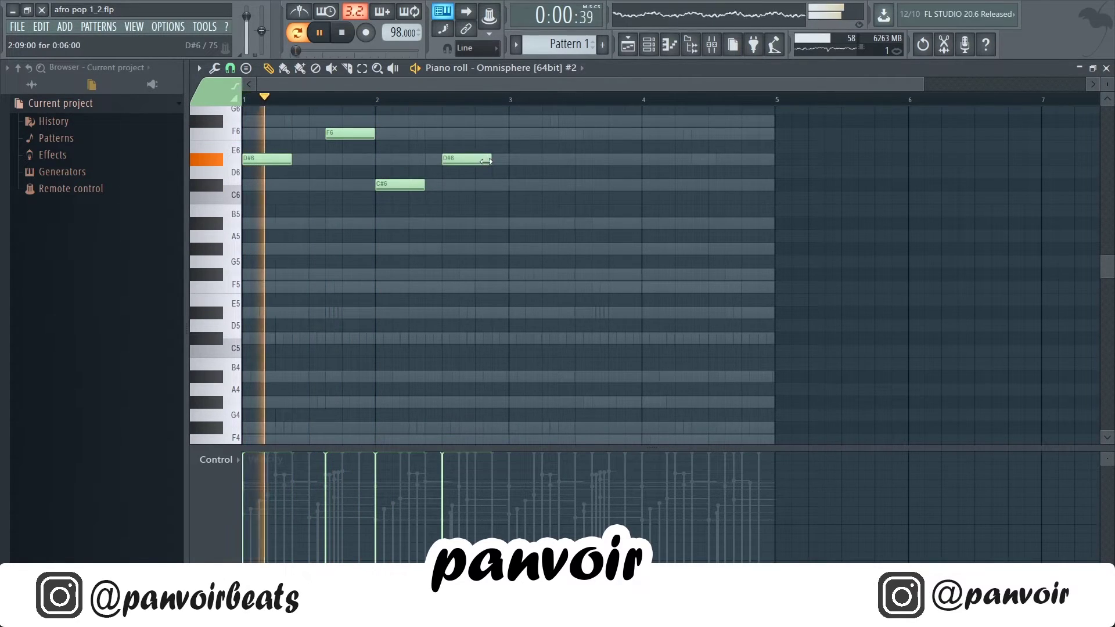
left_click_drag(443, 161, 480, 165)
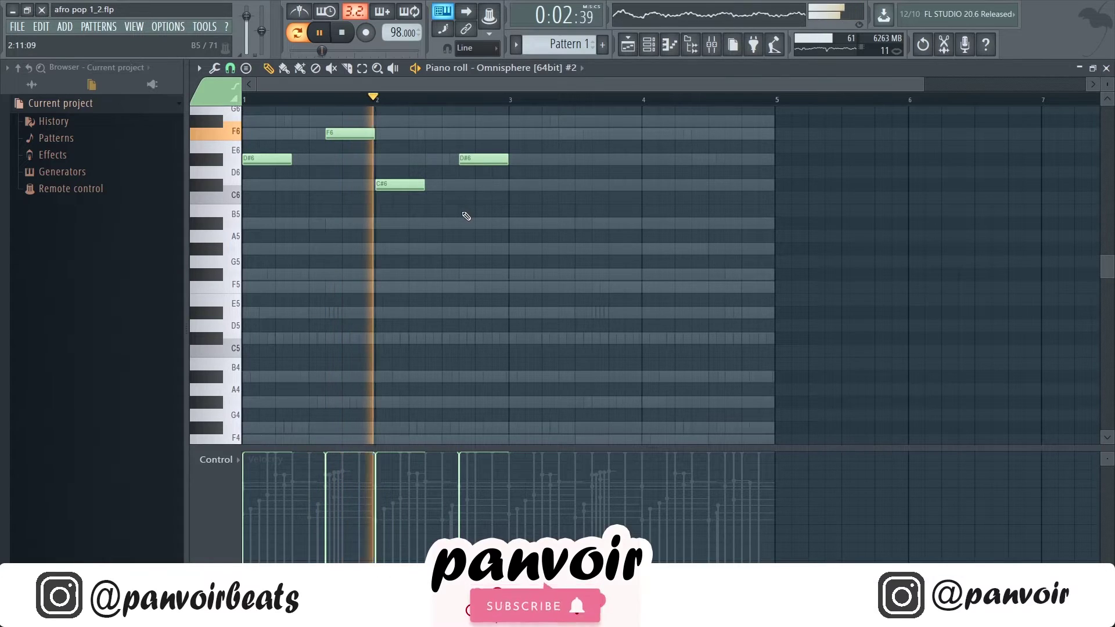
Duplicate the two-bar Omnisphere [64bit] #2 line into bars 3 and 4 and adjust that channel's volume
key("ctrl+b")
scroll(468, 226, "down", 3)
left_click(486, 241)
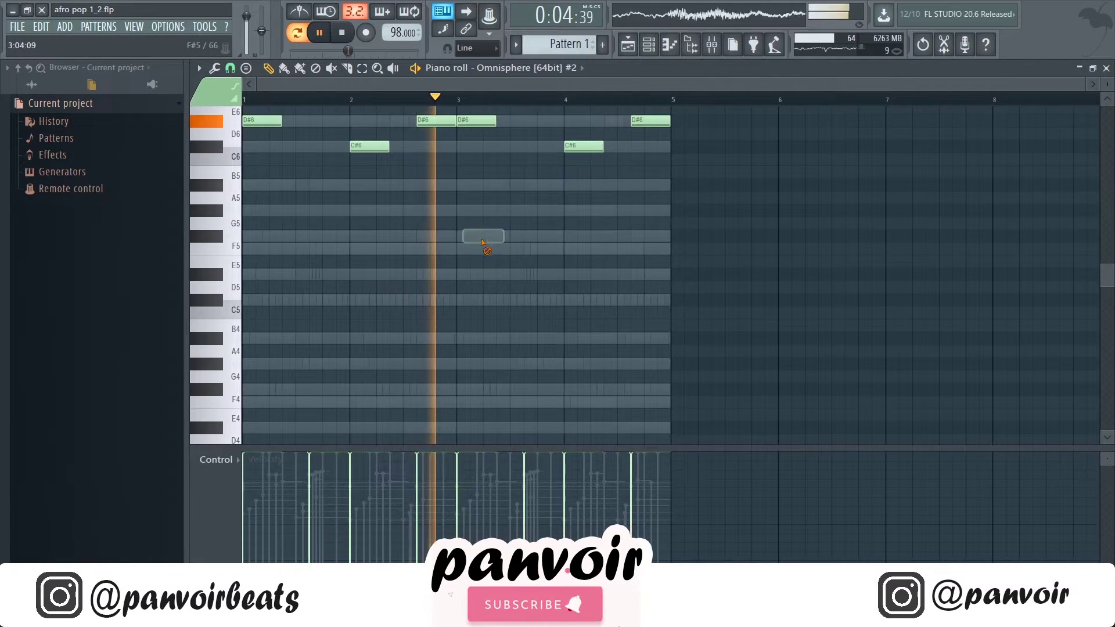
scroll(438, 252, "up", 3)
key("F6")
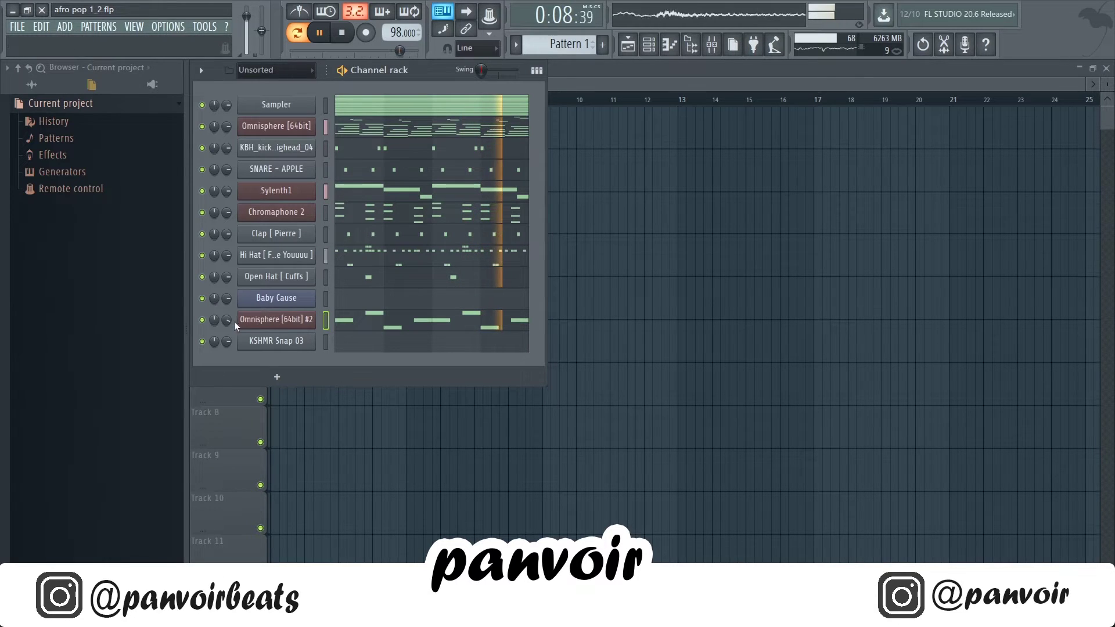
left_click_drag(231, 319, 232, 326)
Audition the Baby Cause vocal slices and place a two-step Slice #12 note at step 9 of bar 2
key("F7")
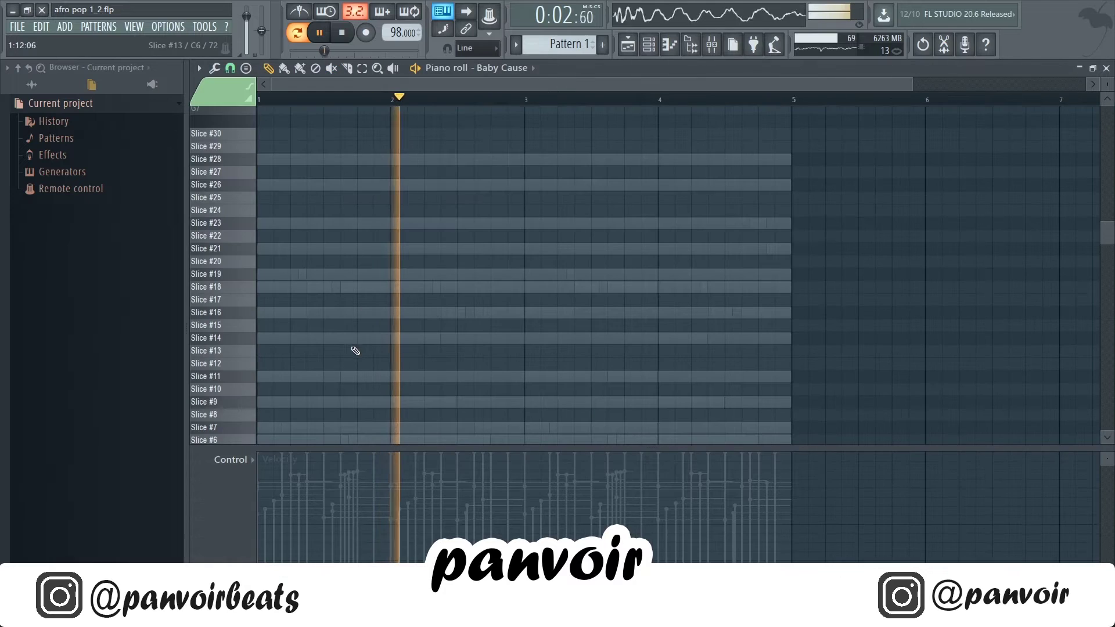
key("space")
scroll(266, 314, "down", 2)
left_click(241, 271)
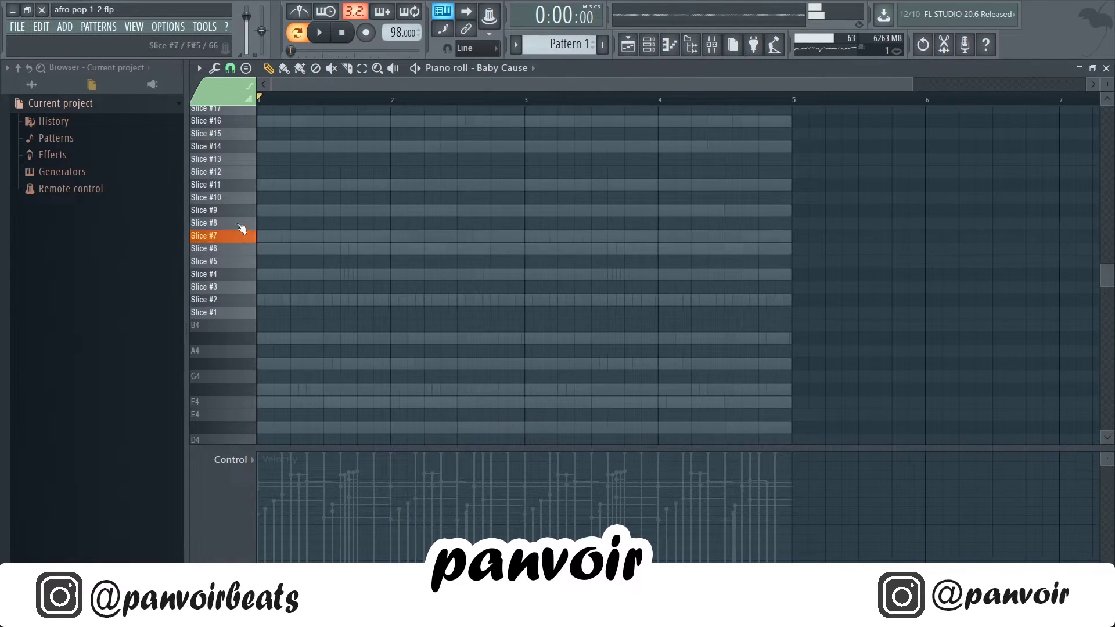
scroll(243, 238, "up", 2)
left_click(245, 350)
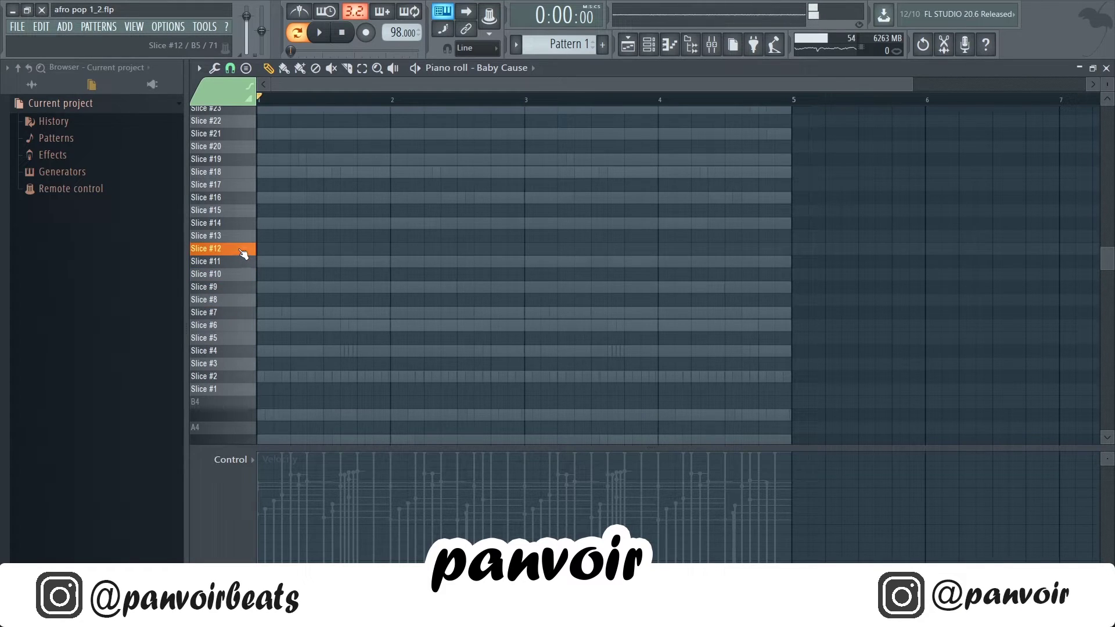
scroll(242, 269, "up", 1)
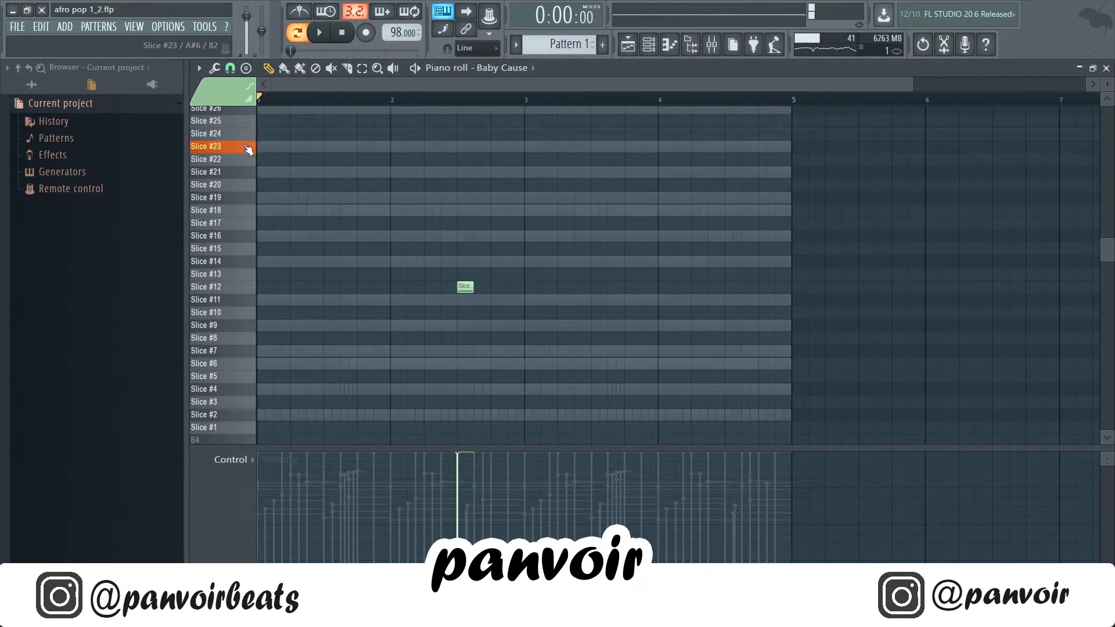
Add Slice #23 from step 12 to the end of bar 1 and a four-step Slice #27 note at the start of bar 1
scroll(291, 187, "up", 1)
left_click(341, 197)
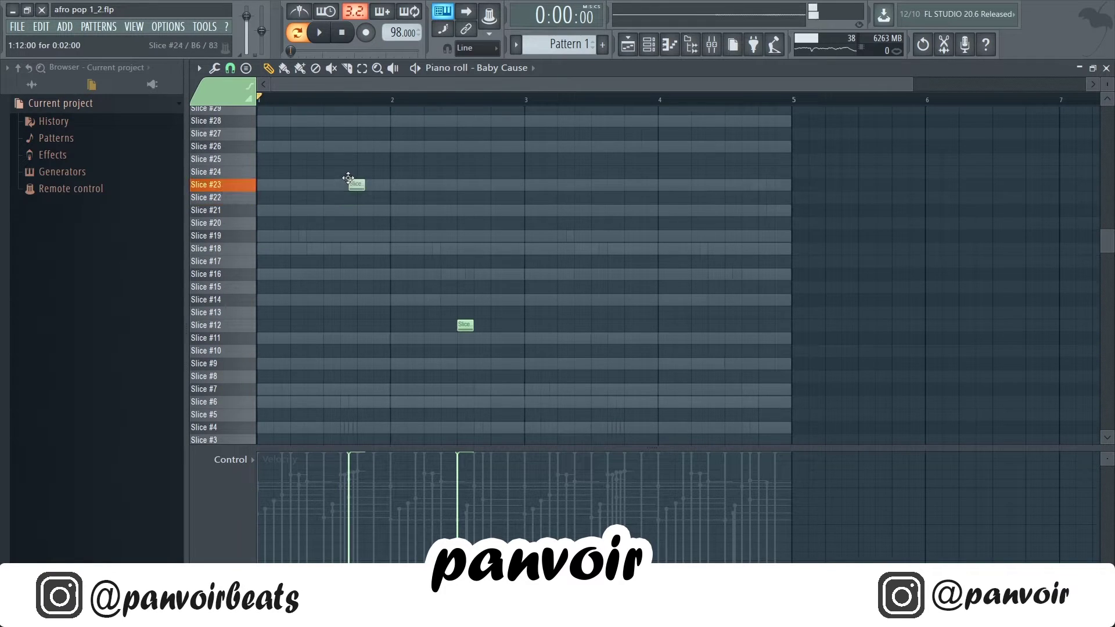
key("space")
scroll(249, 149, "up", 1)
left_click(240, 165)
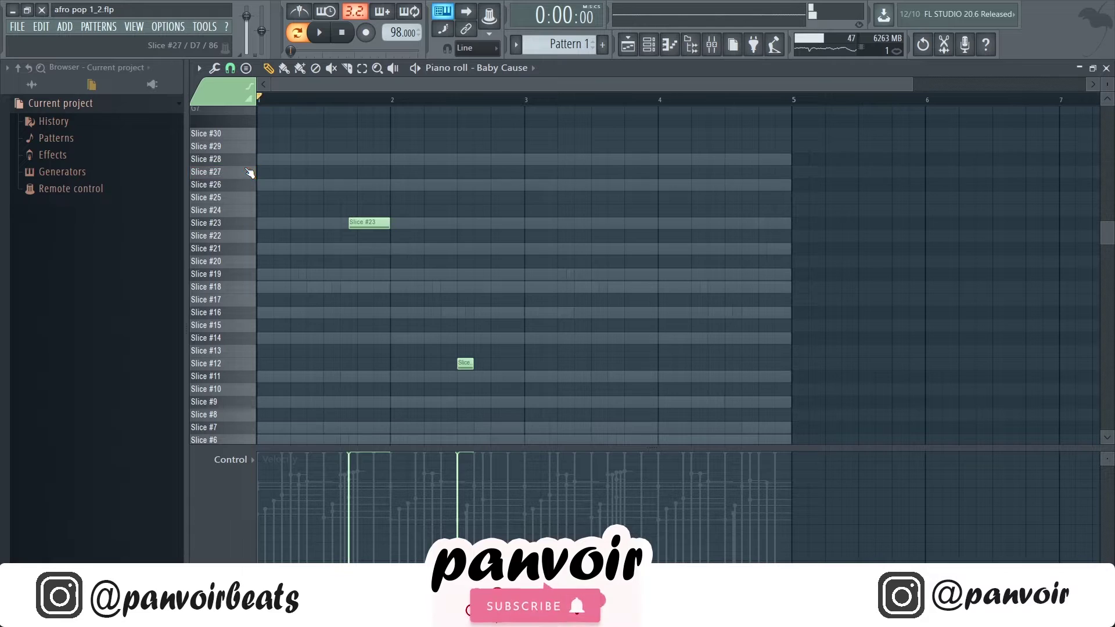
key("space")
key("space")
left_click_drag(297, 172, 289, 172)
key("space")
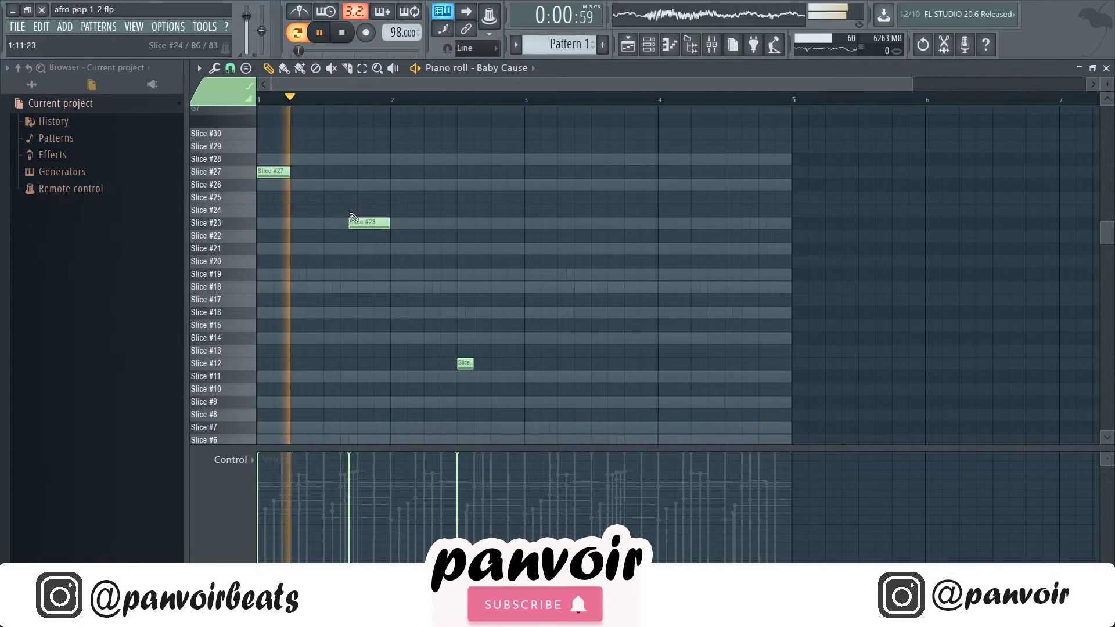
Adjust the Slice #23 note to span steps 11 to 16 of bar 1 and play the pattern
left_click_drag(368, 224, 389, 224)
key("space")
key("space")
Move the Slice #12 note to step 6 of bar 4 and copy the Slice #27 and Slice #23 notes into bar 3
left_click_drag(471, 365, 714, 366)
left_click_drag(410, 279, 537, 181)
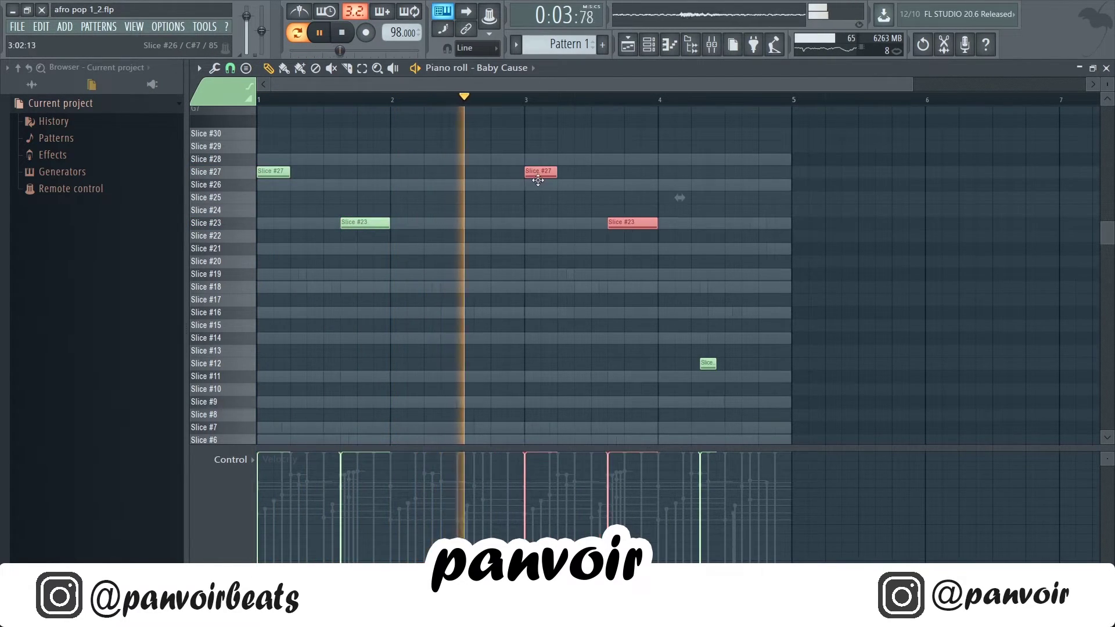
left_click(655, 188)
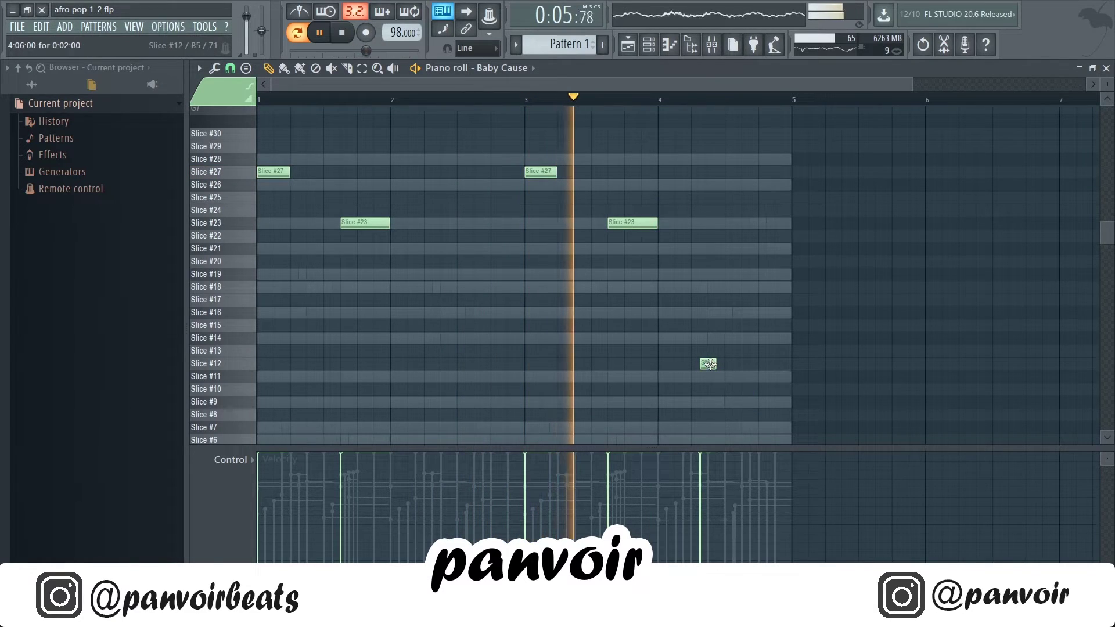
Move the Slice #12 note to the end of bar 4 and lengthen it to cover steps 13 to 16
left_click_drag(709, 364, 787, 367)
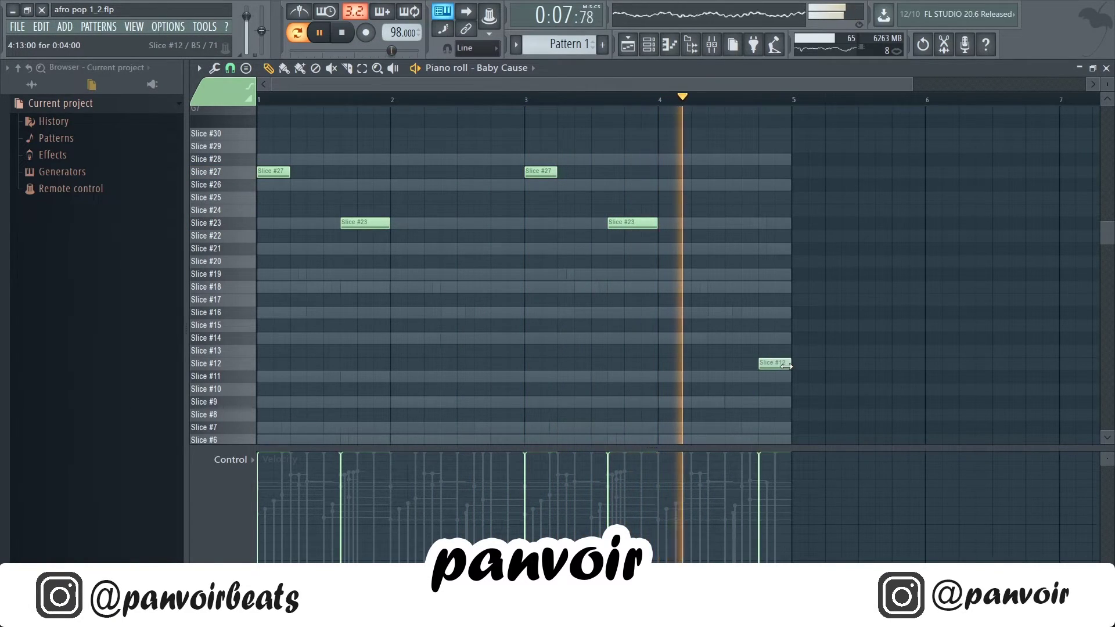
key("space")
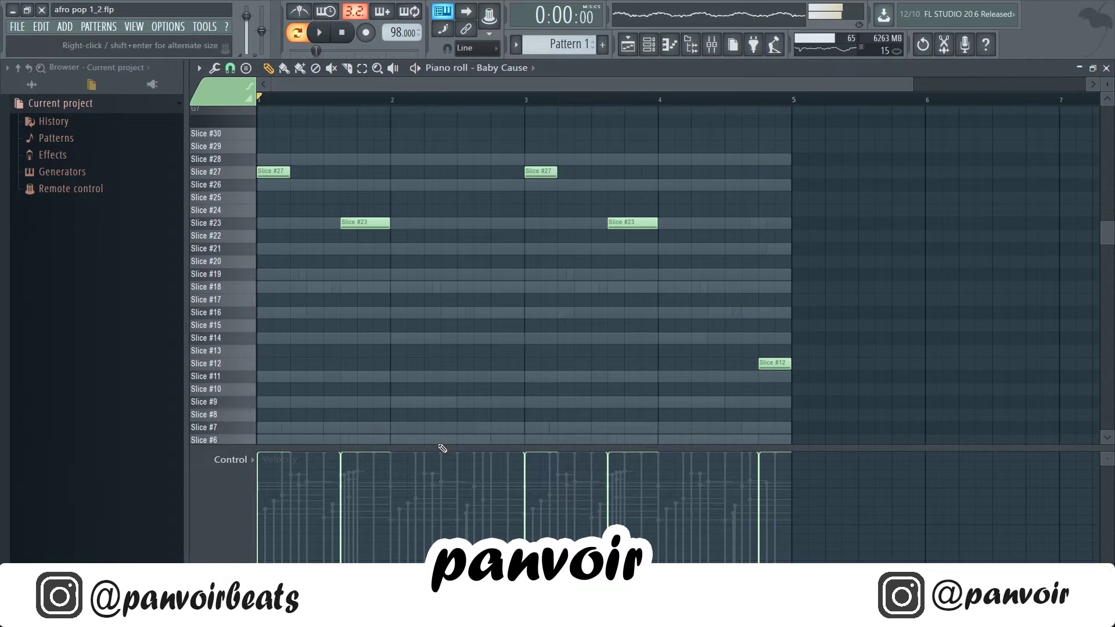
Raise the fine pitch of the Slice #12 note at the end of bar 4 while looping the second half of that bar
left_click(215, 506)
left_click(267, 553)
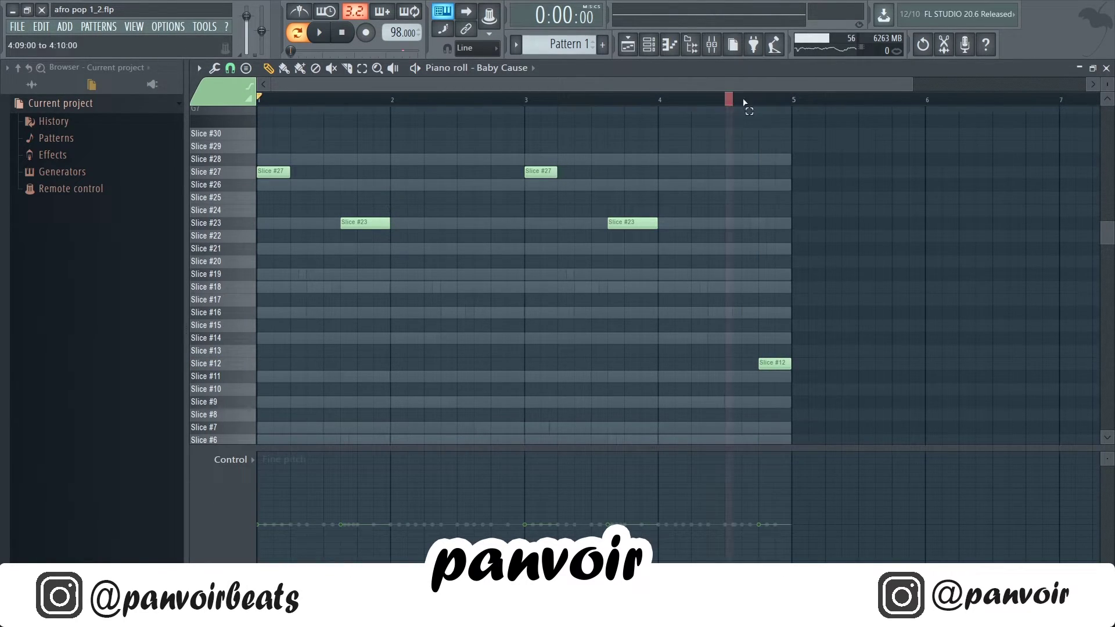
left_click_drag(735, 103, 791, 102)
key("space")
key("space")
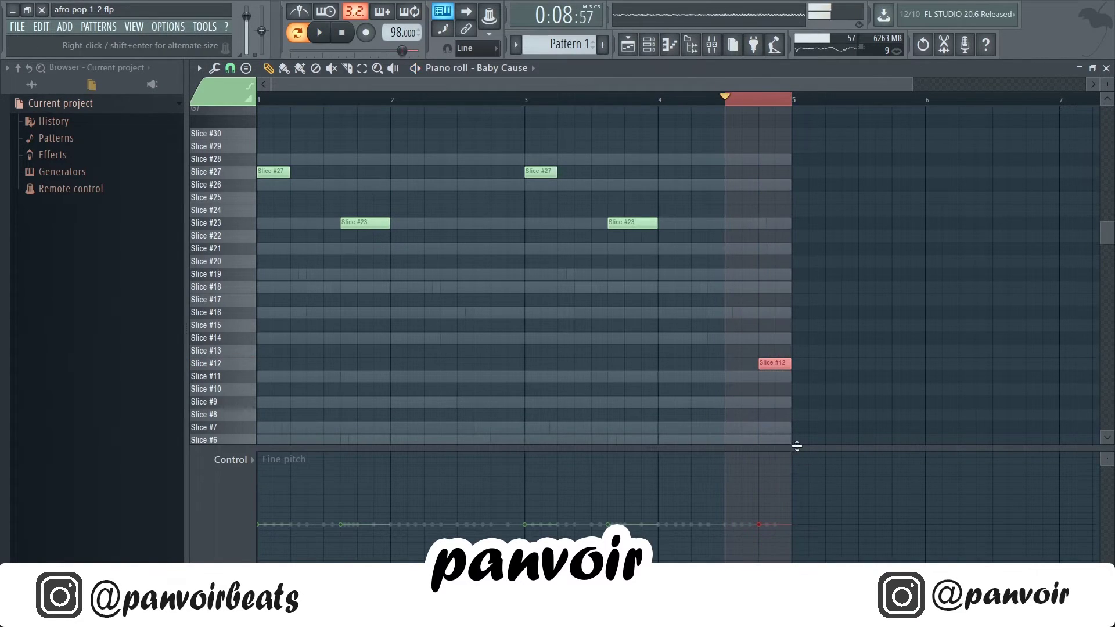
left_click_drag(797, 446, 760, 218)
key("space")
key("space")
left_click(766, 397)
key("space")
mouse_move(768, 399)
left_mouse_down()
mouse_move(768, 350)
mouse_move(769, 380)
left_mouse_up()
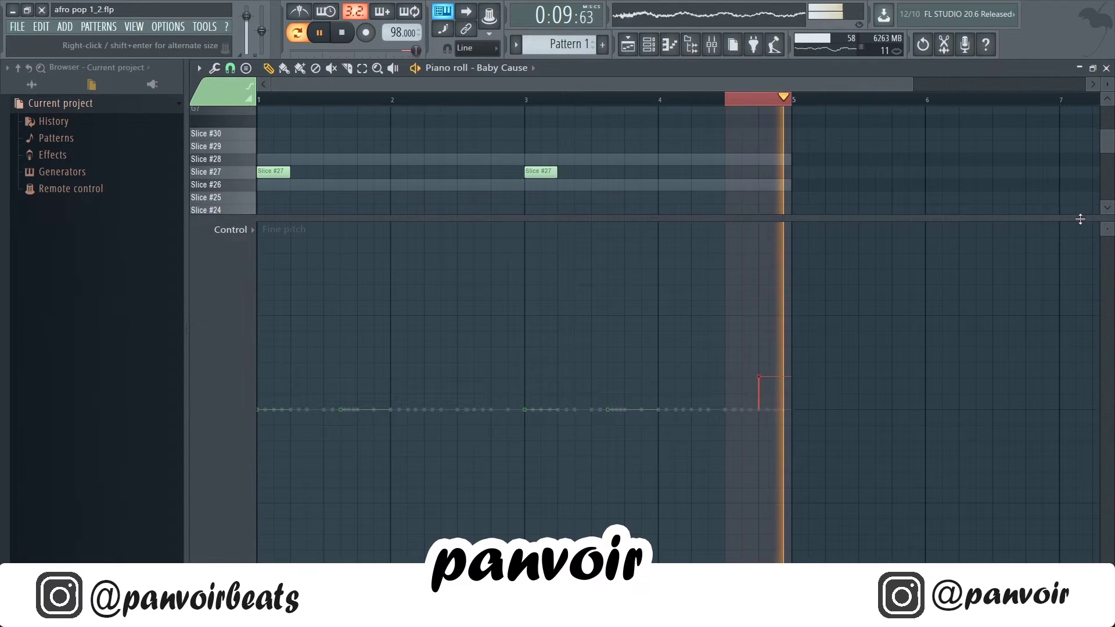
key("space")
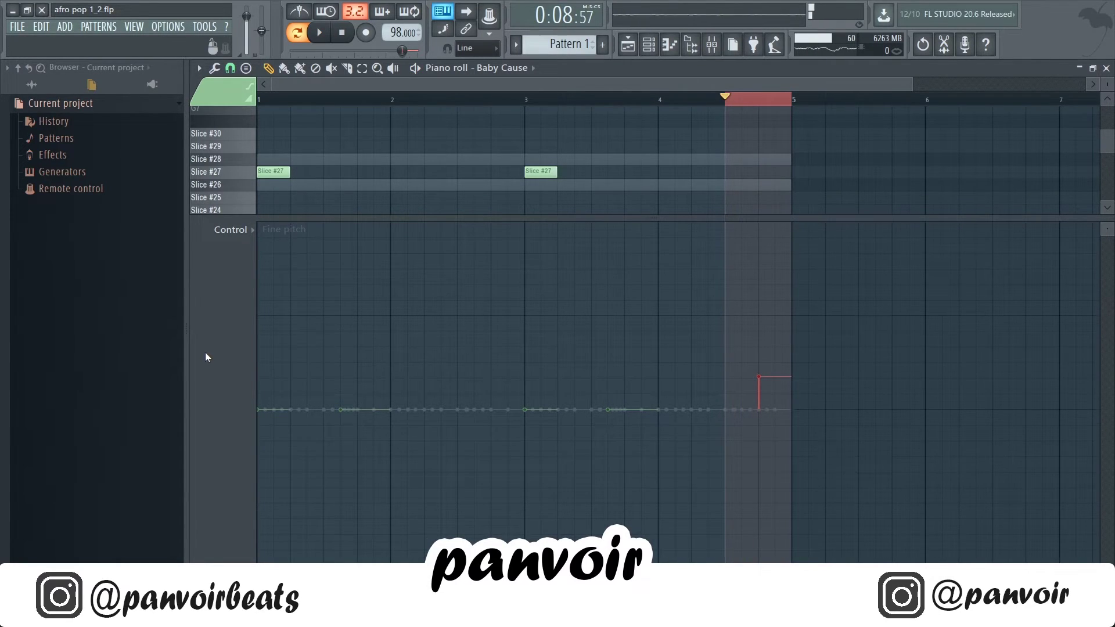
Restore the note grid's height and lower the velocity of the Slice #12 note at the end of bar 4
left_click_drag(811, 217, 789, 465)
left_click(244, 500)
left_click(268, 530)
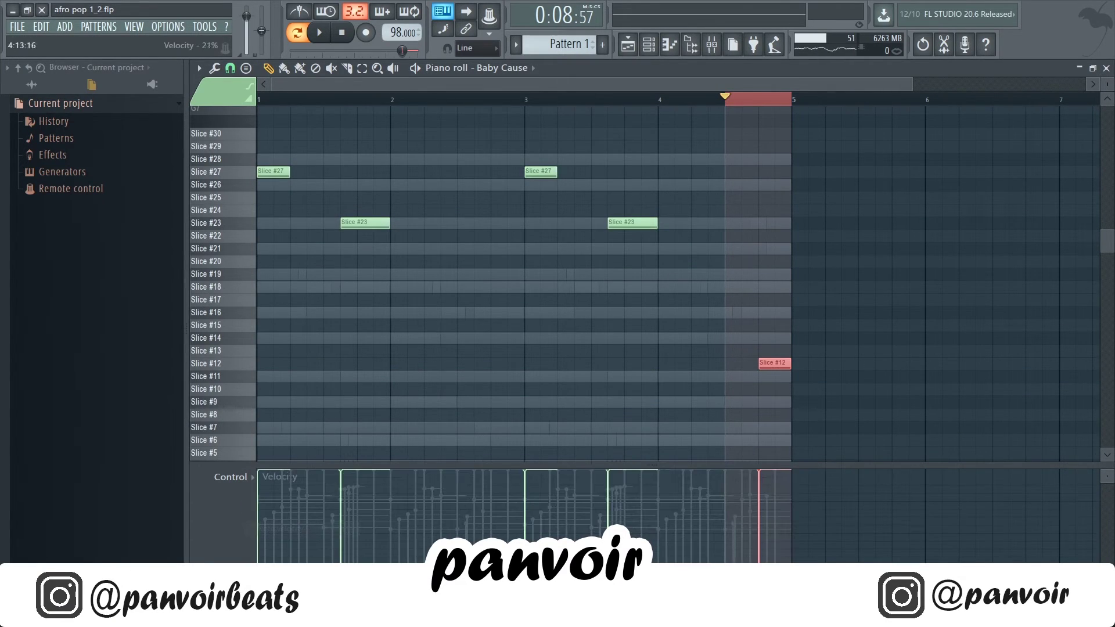
left_click(742, 164)
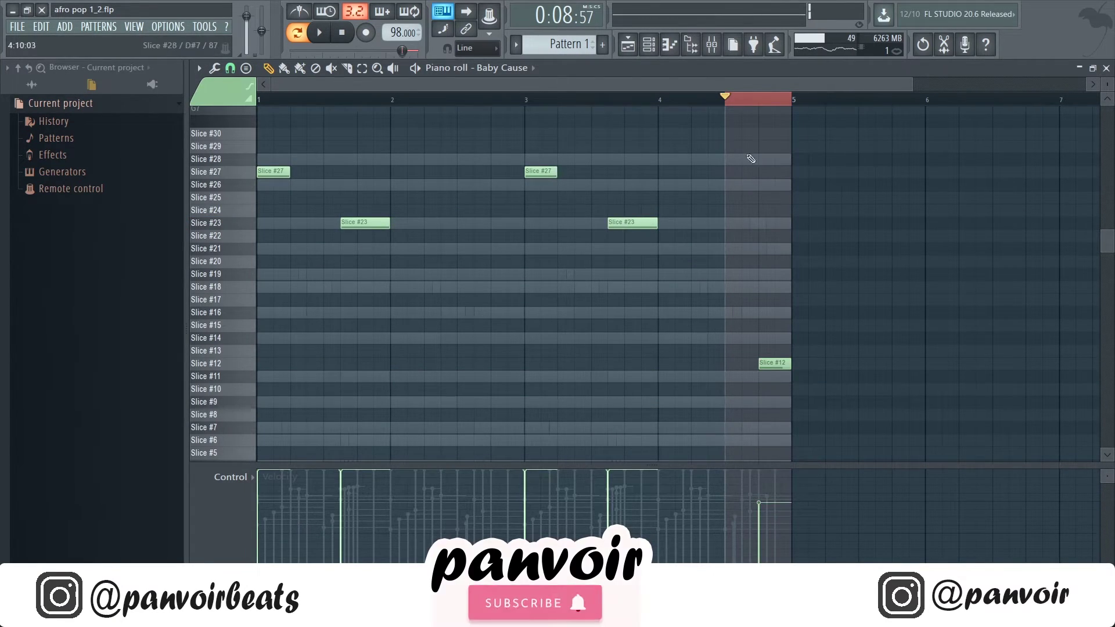
Play the whole four-bar pattern and bring up the channel rack
key("space")
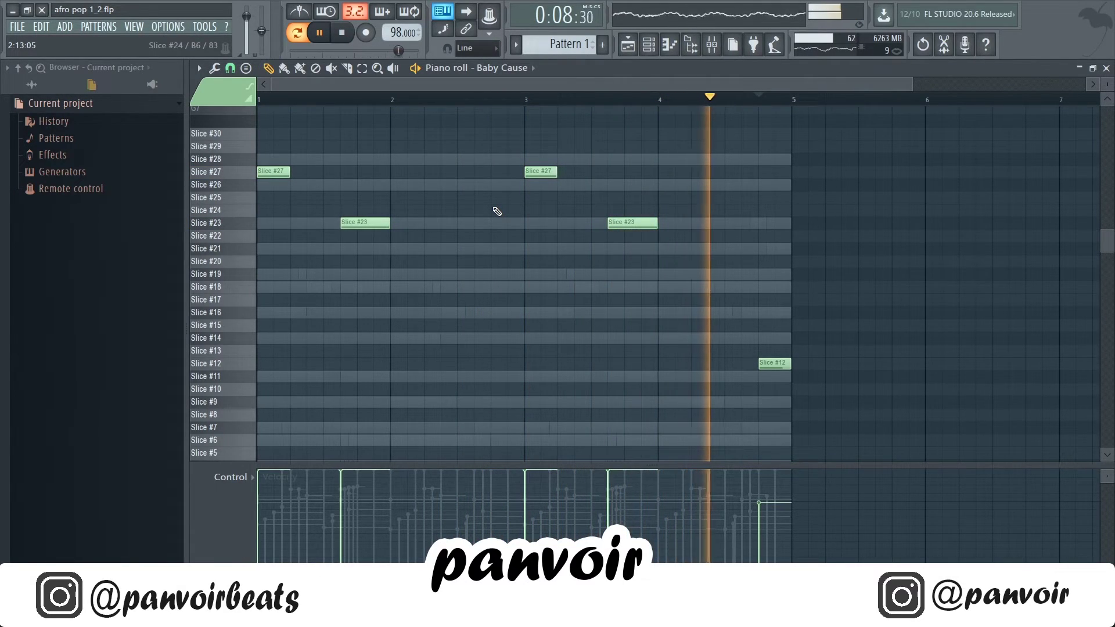
key("F6")
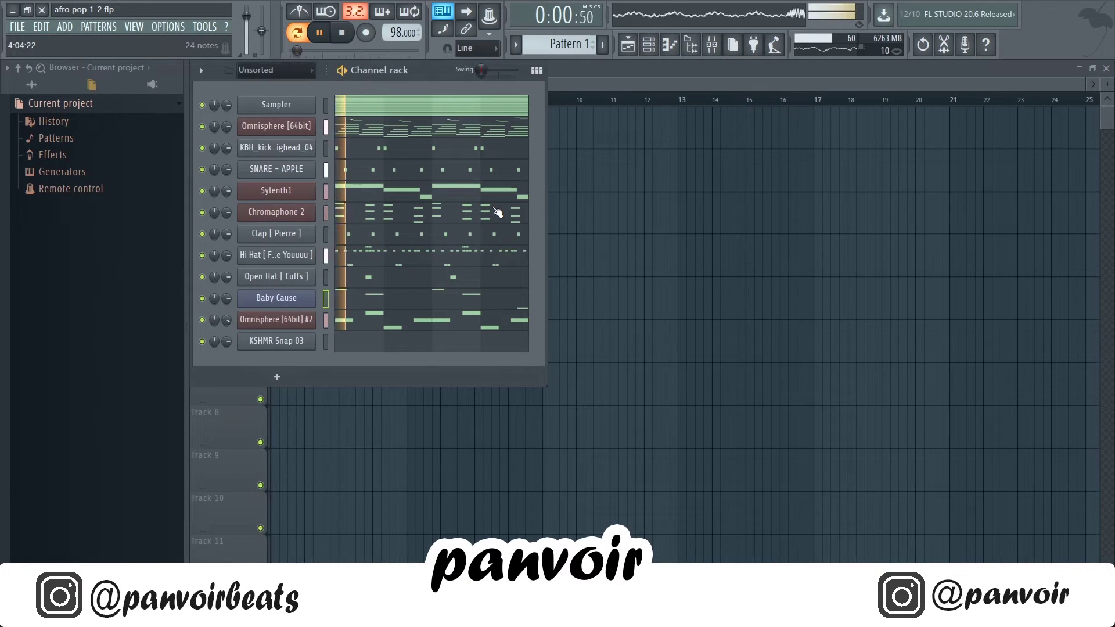